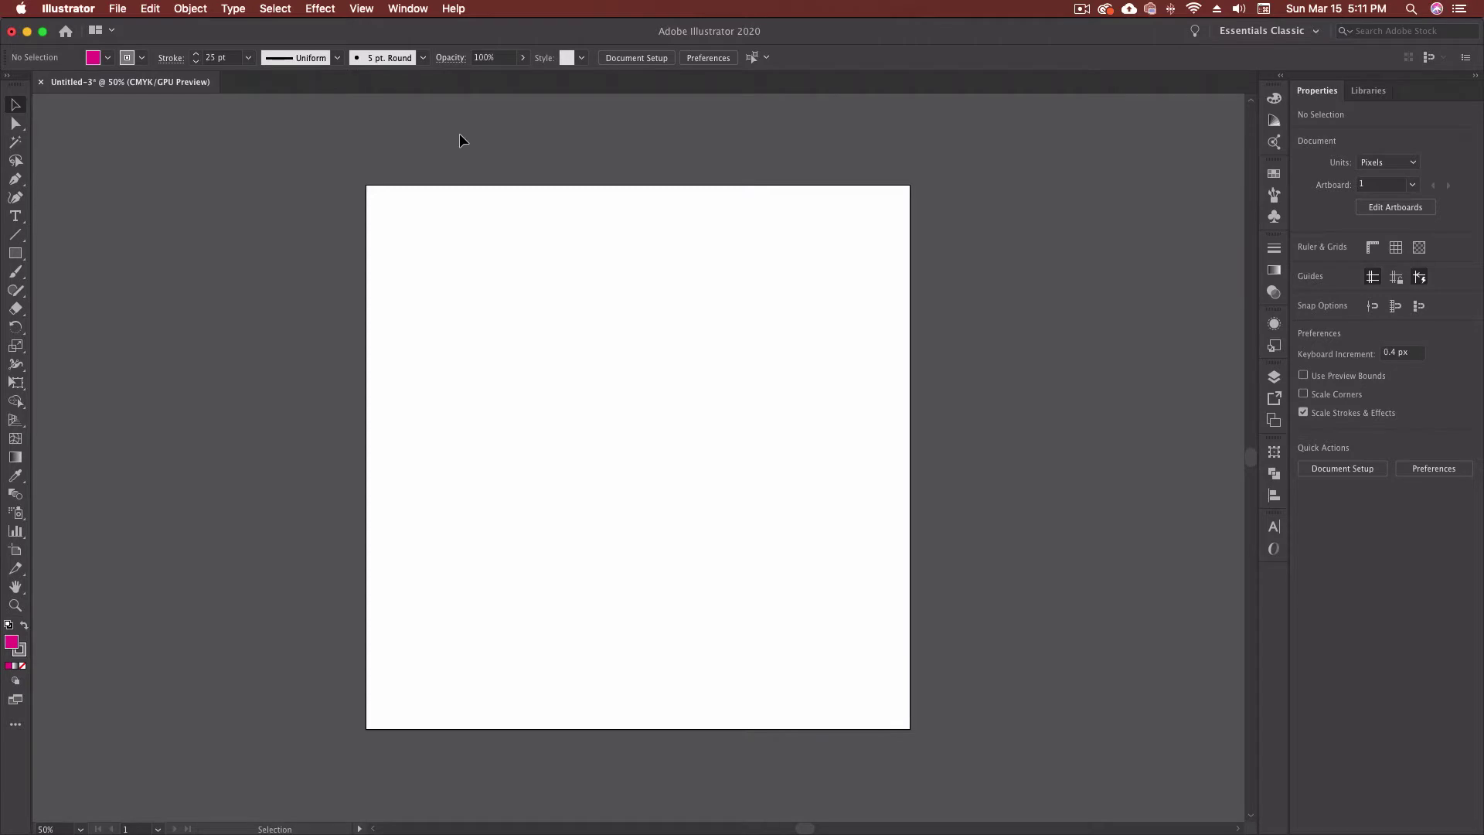
Step: Display the Actions panel, dock it as an icon below the existing collapsed panels, and expand it
click(413, 11)
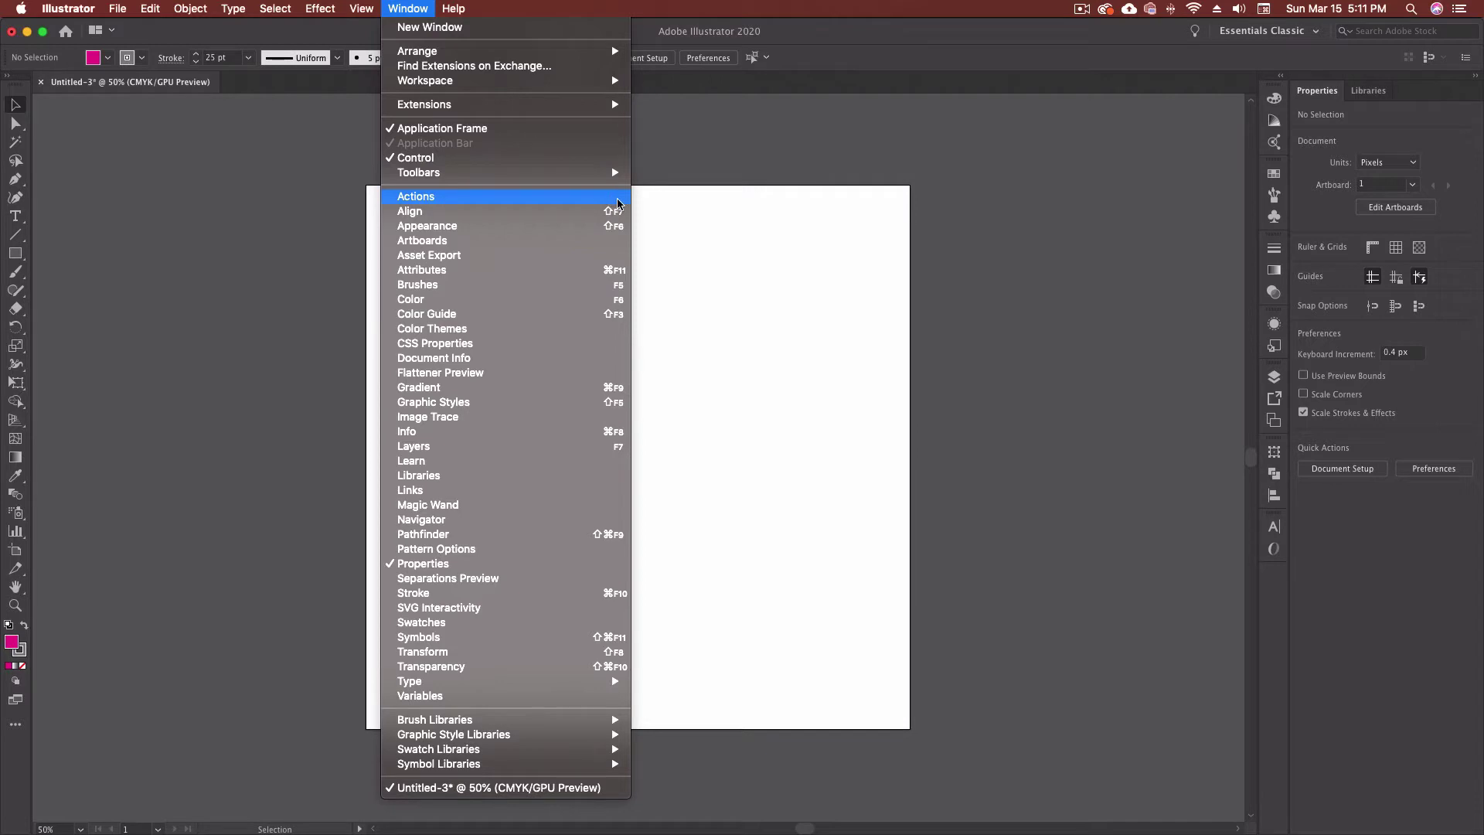
click(618, 198)
drag(956, 504, 1274, 584)
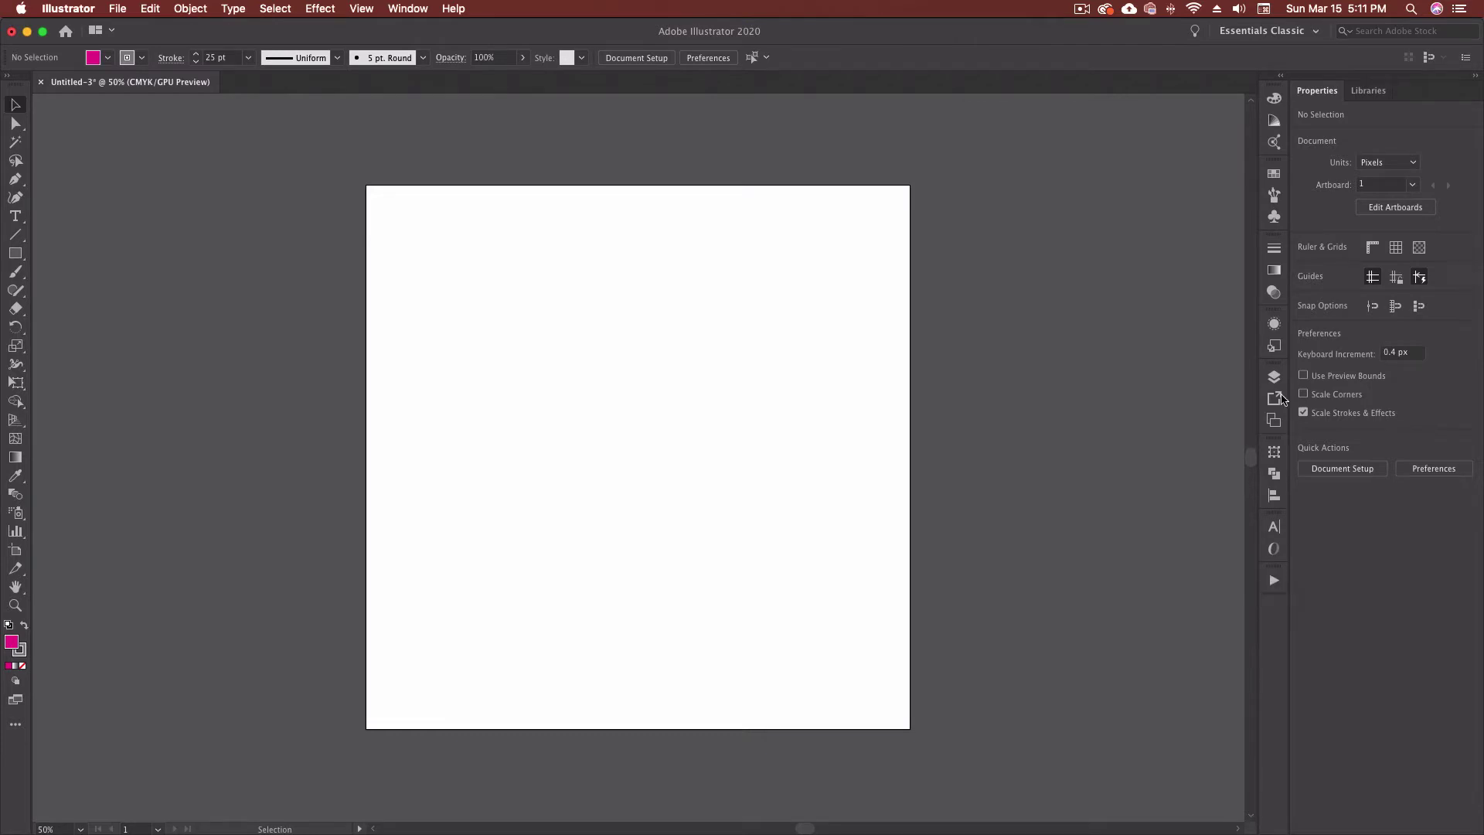
click(1274, 581)
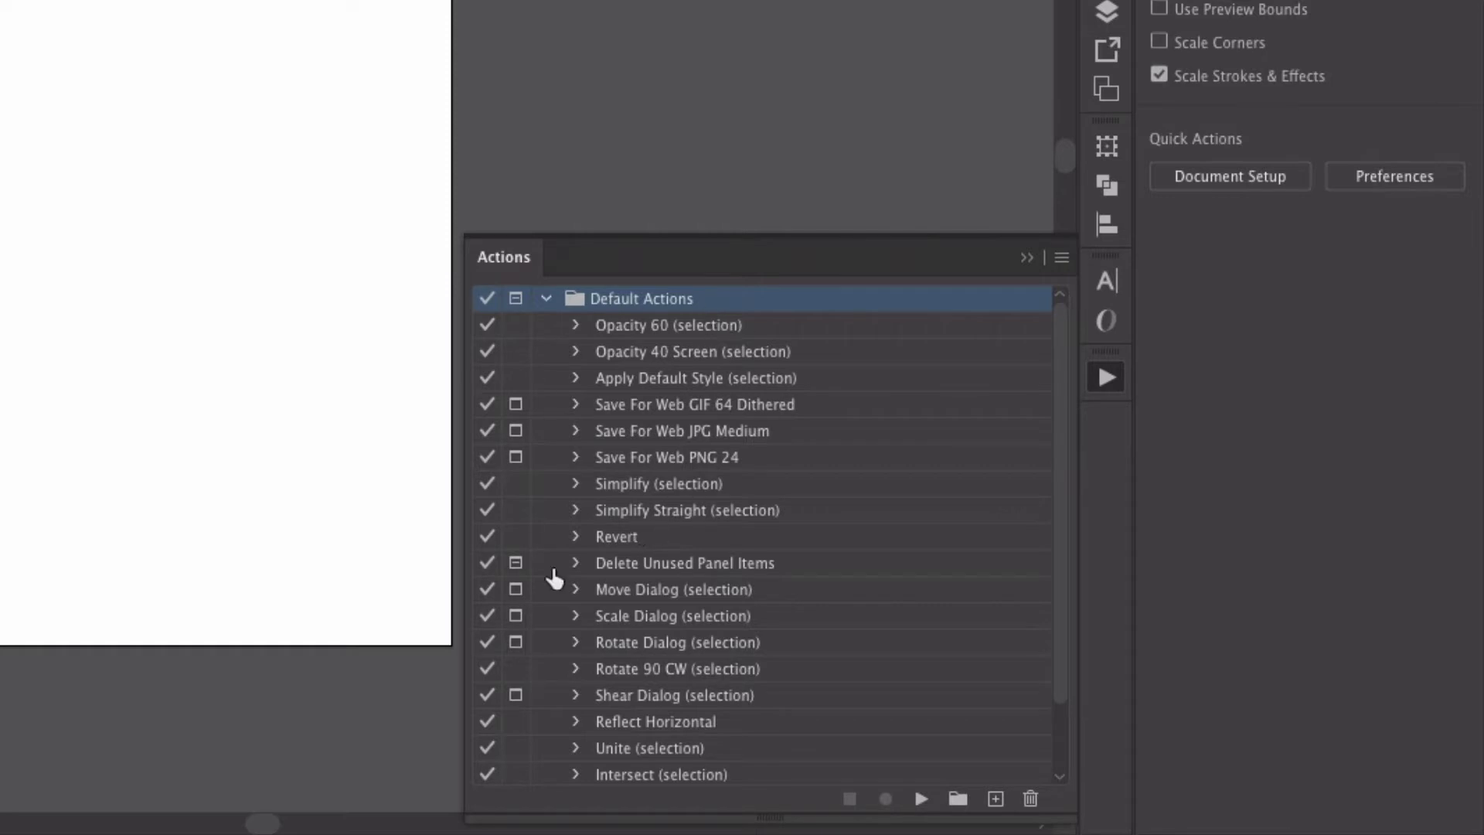
Step: Reset the actions list to the default set, replacing the current actions
click(1062, 260)
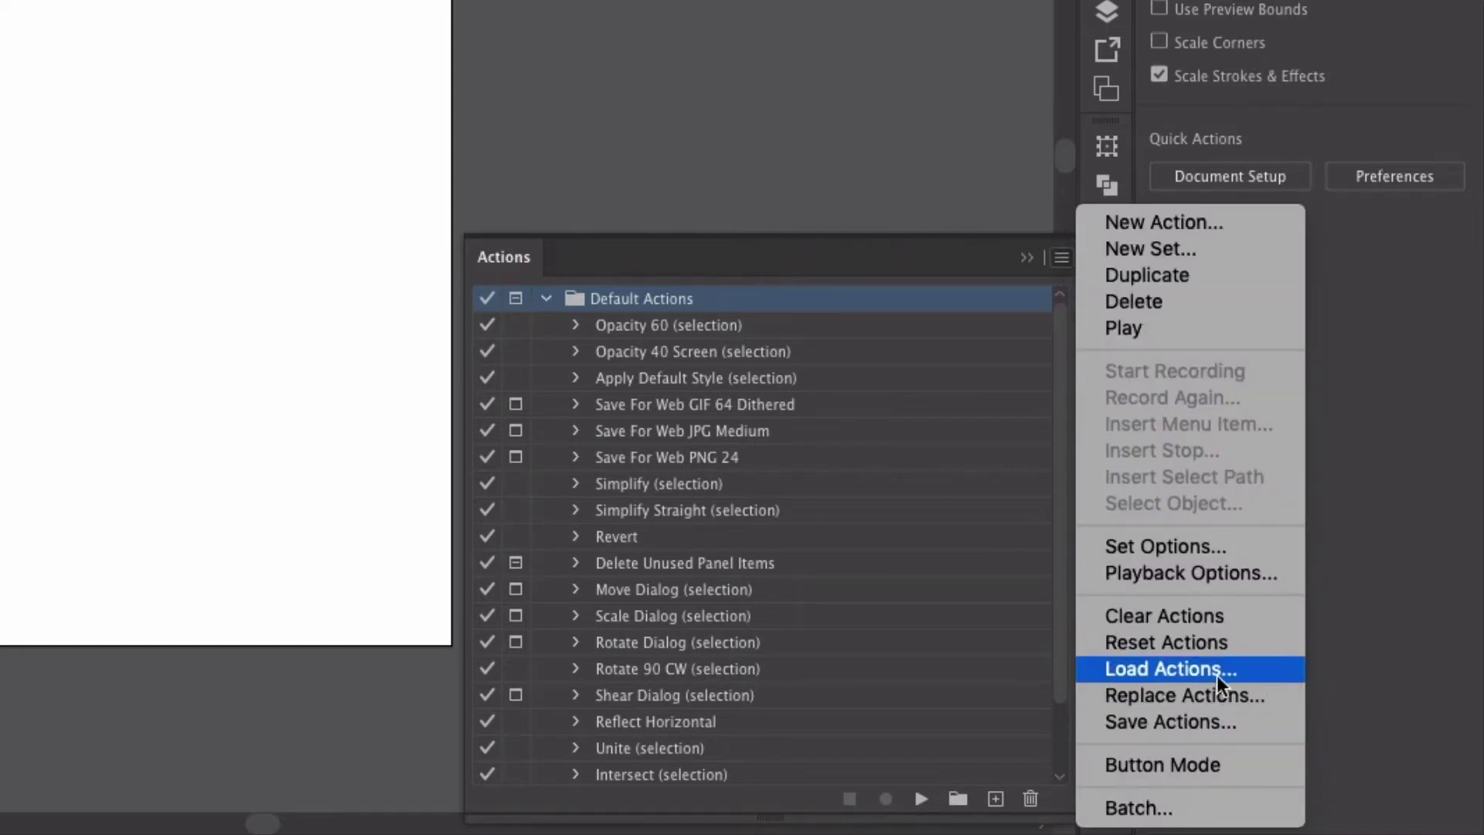
click(1195, 648)
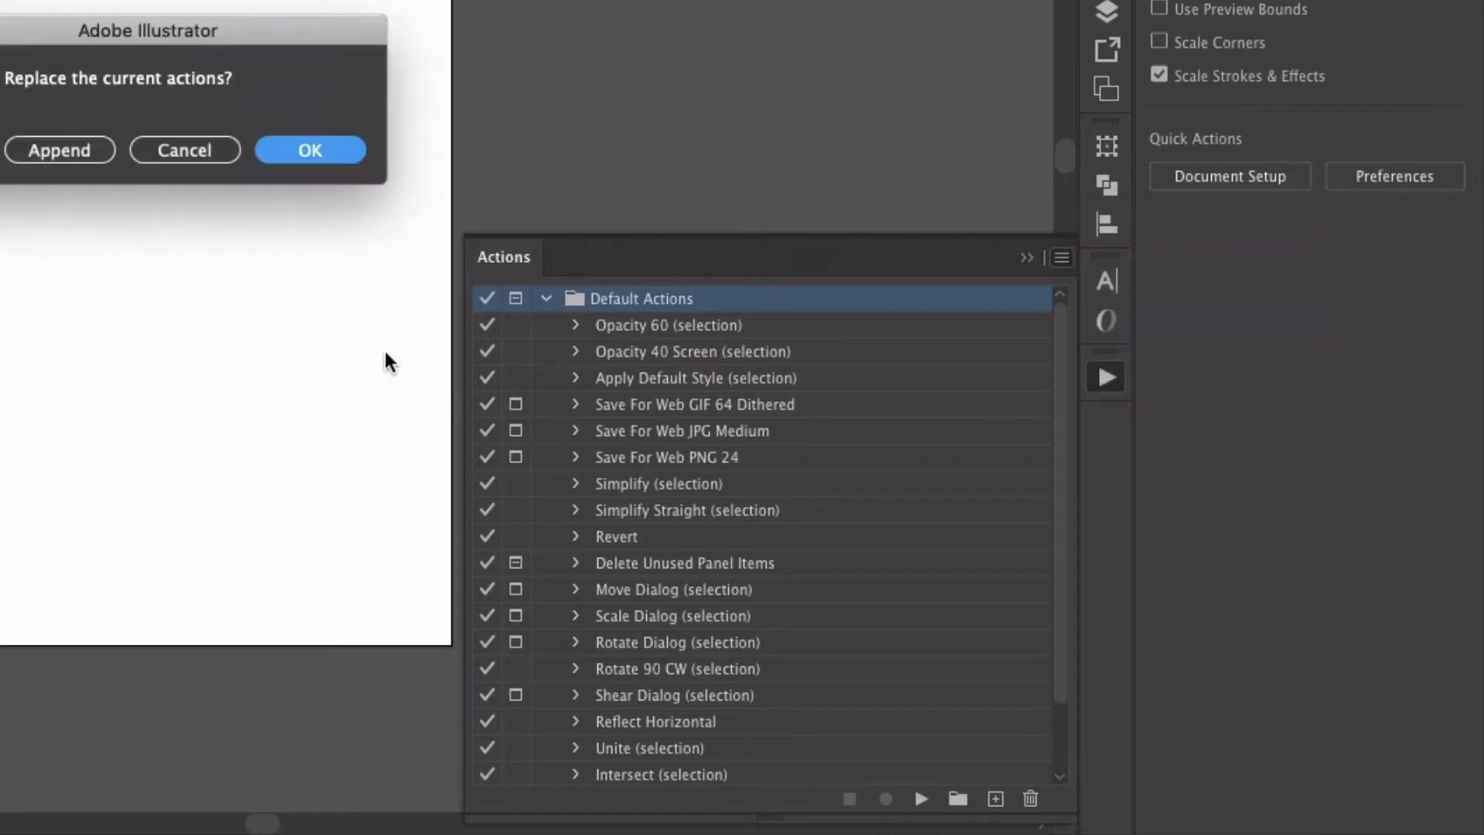
click(307, 155)
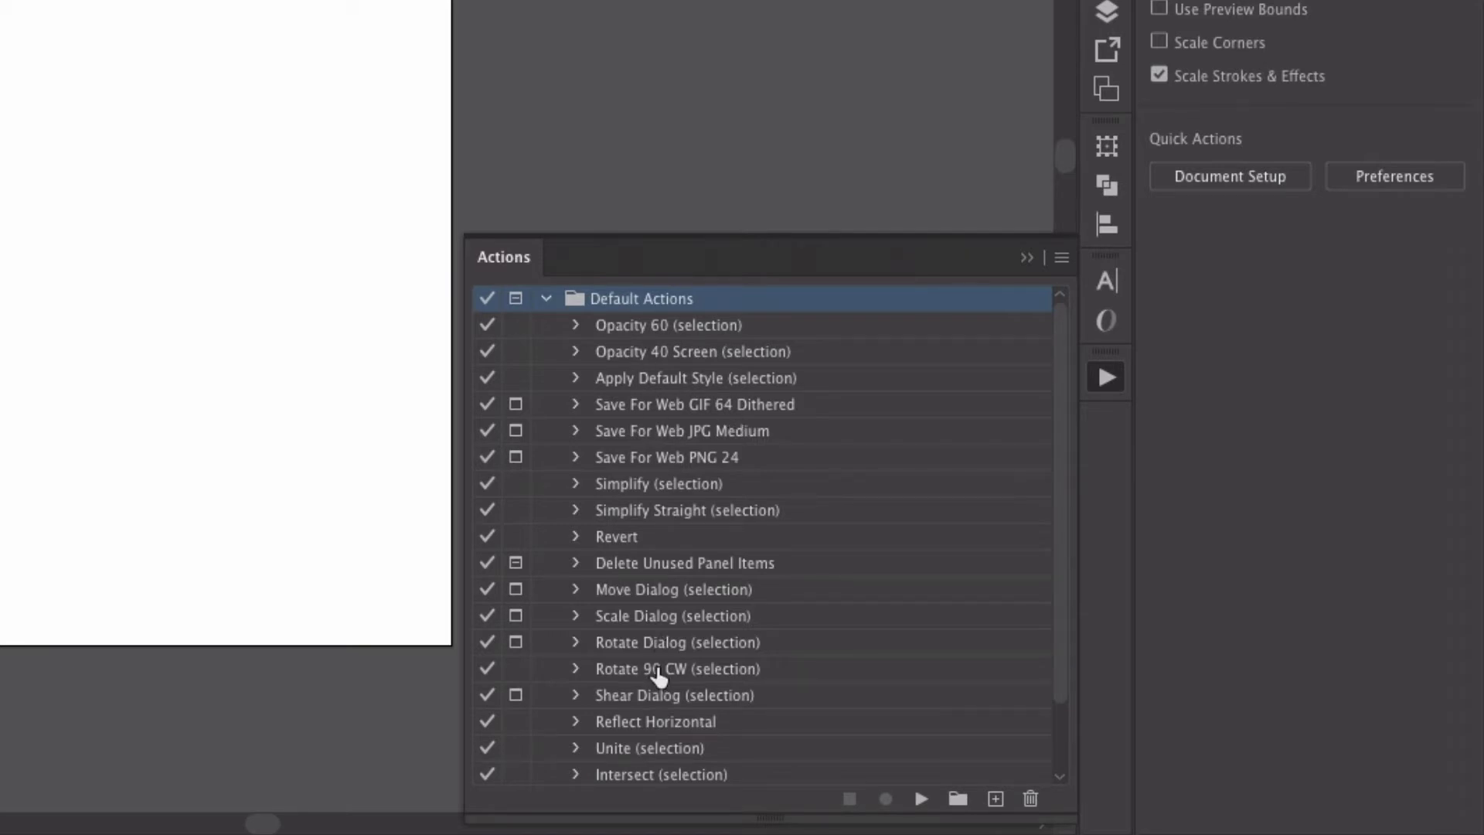
scroll(657, 674, down, 3)
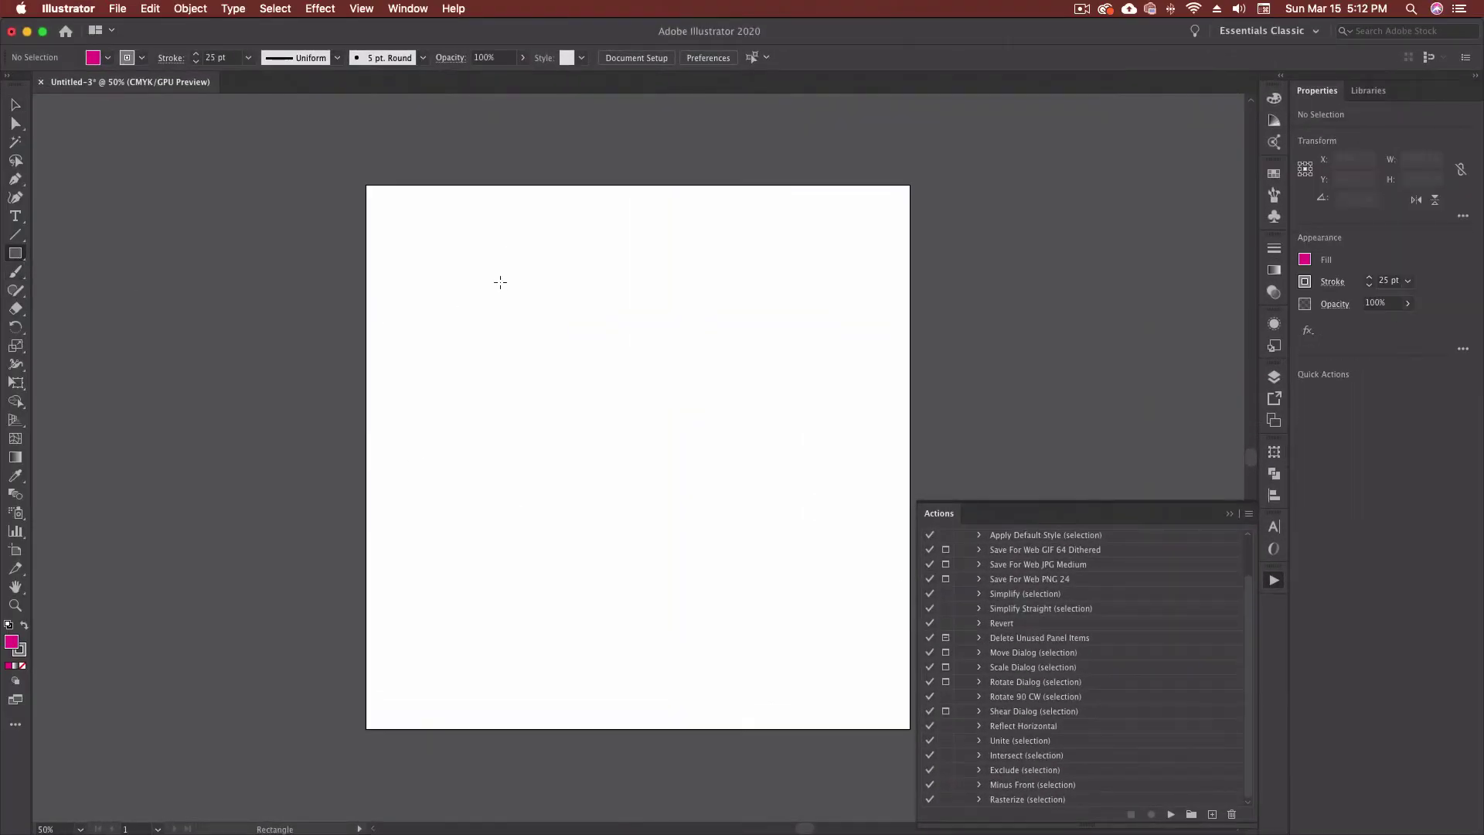
Step: Draw a rectangle about 349 by 328 px and a circle about 231 px wide overlapping its lower-right corner
mouse_move(500, 282)
mouse_down()
mouse_move(630, 456)
mouse_move(676, 447)
mouse_up()
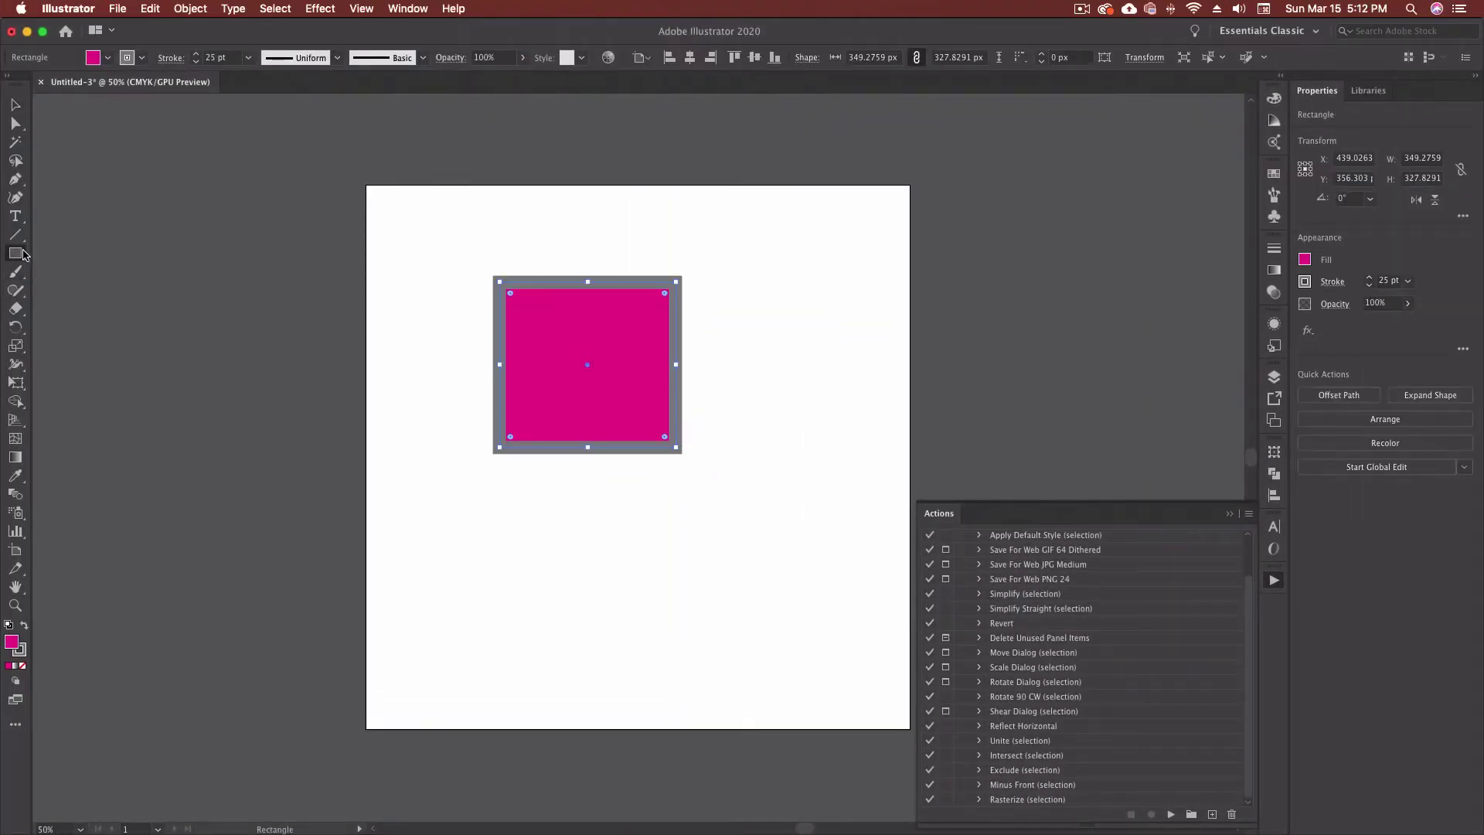
drag(24, 255, 78, 290)
drag(742, 379, 624, 494)
Step: Select both overlapping shapes and play the default Unite (selection) action on them
click(13, 104)
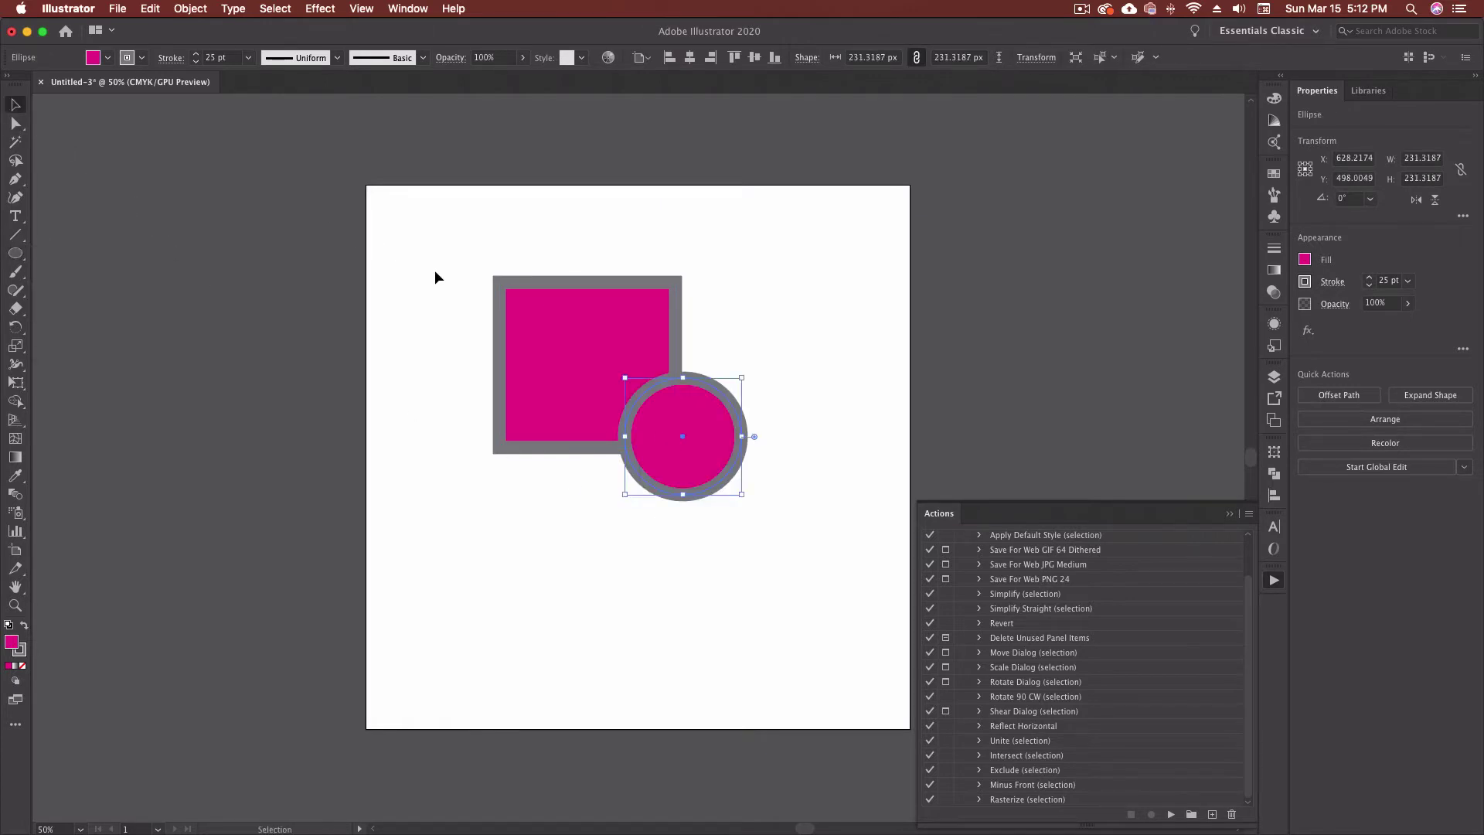
drag(437, 277, 836, 583)
click(1033, 743)
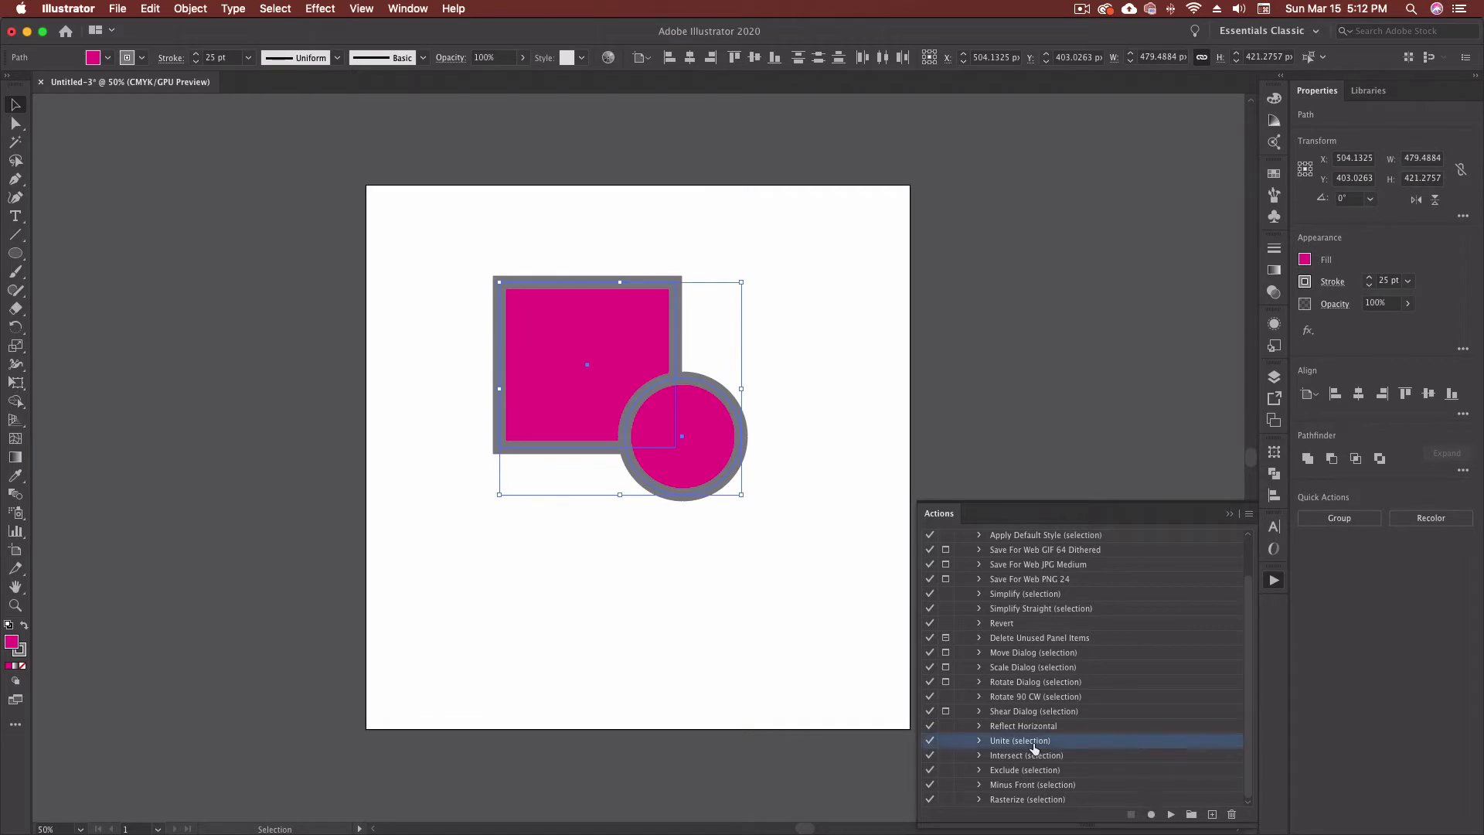
click(1171, 815)
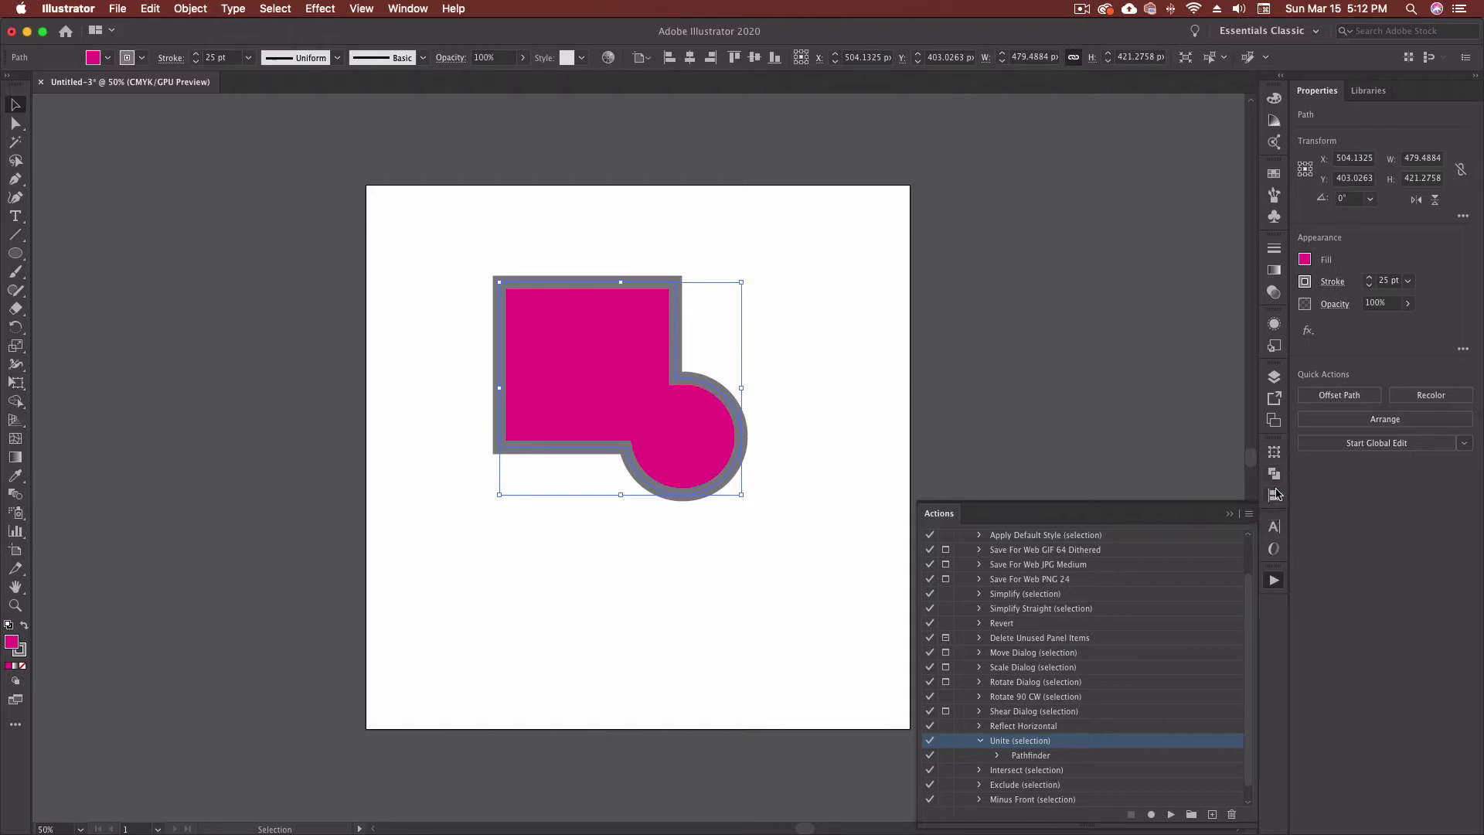
Step: Examine the Pathfinder Unite option and the recorded Pathfinder command inside the Unite (selection) action
click(1279, 474)
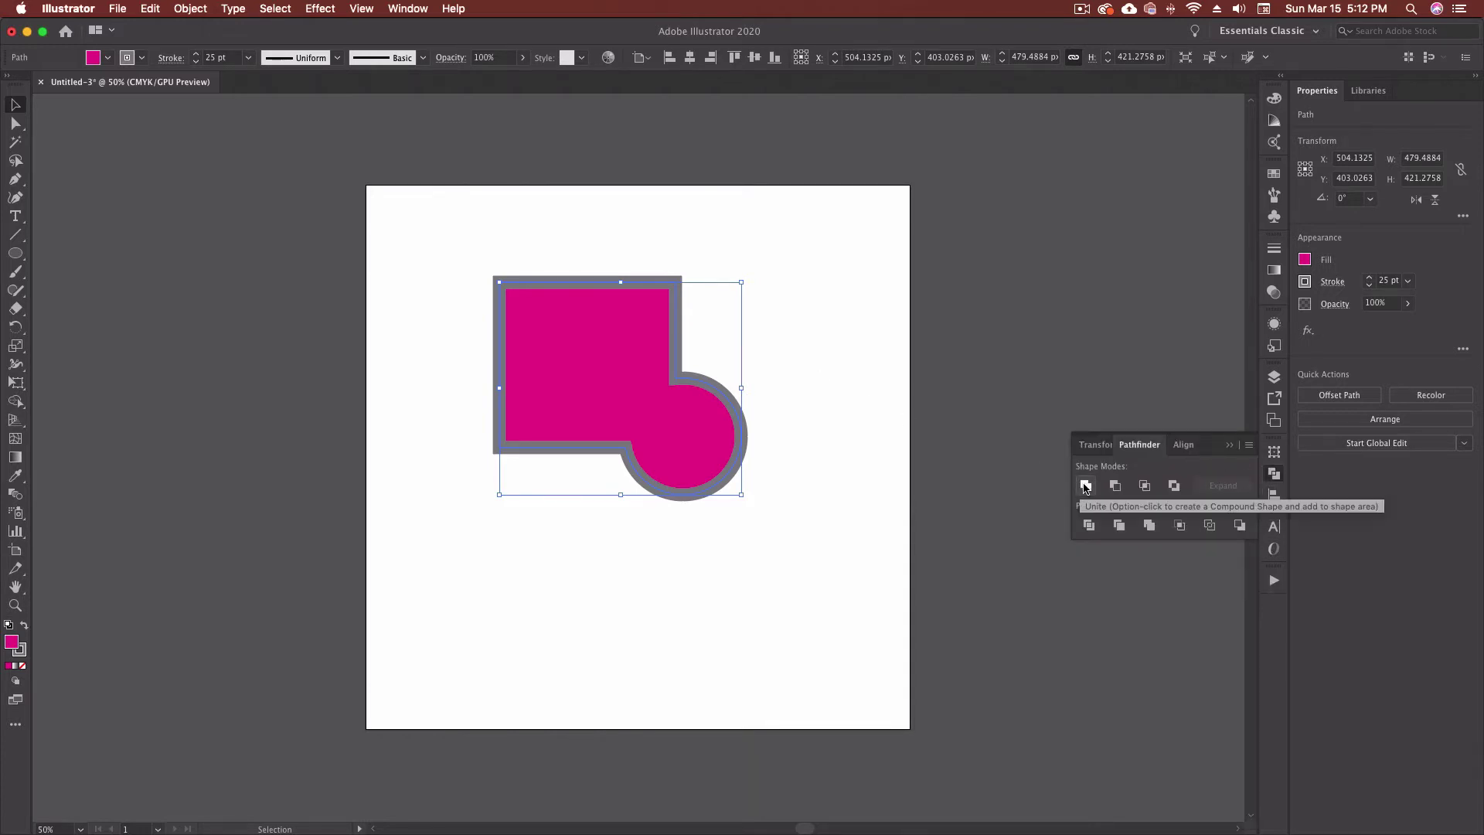
click(1273, 580)
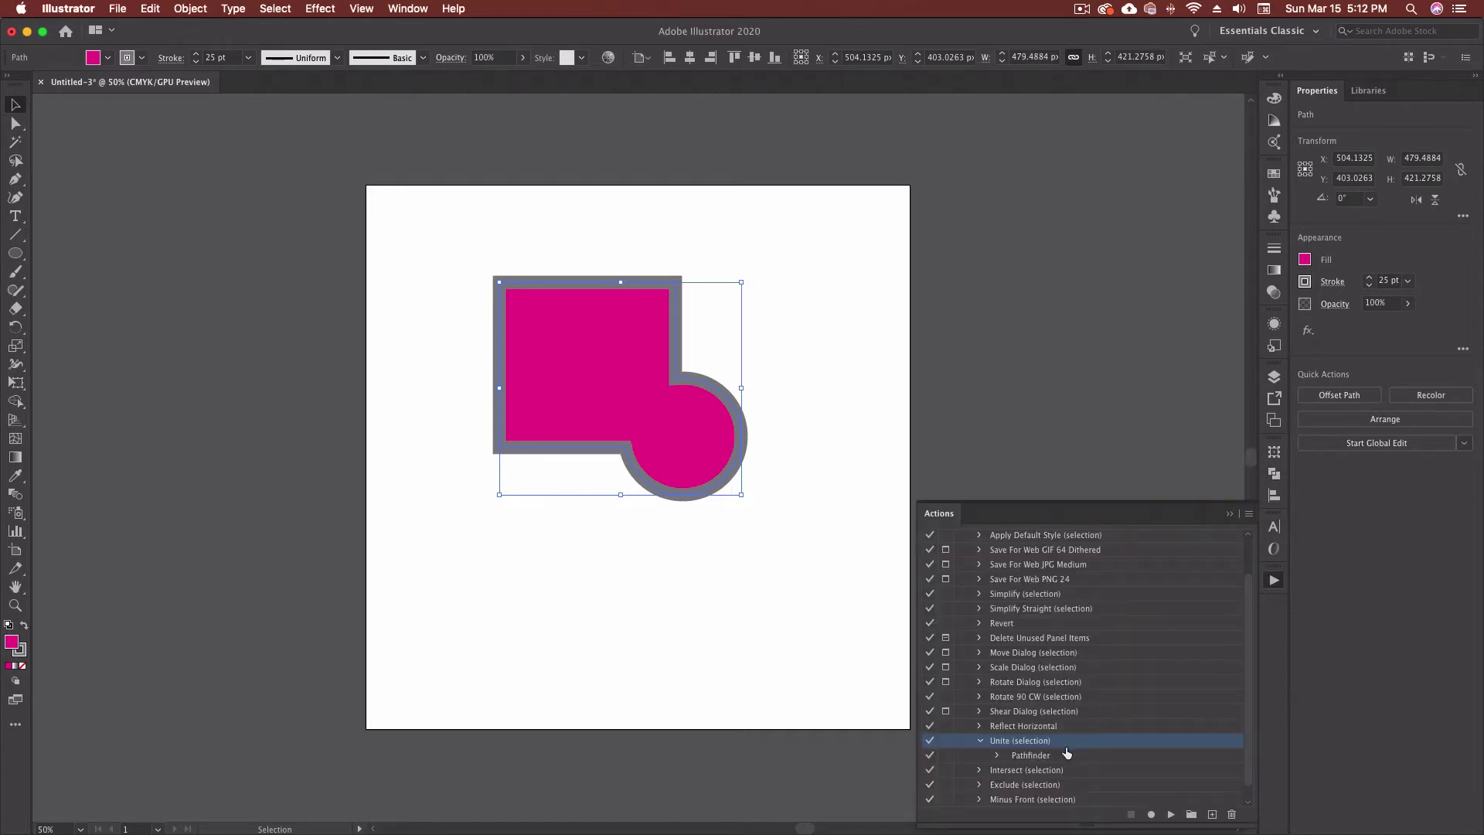
click(997, 755)
scroll(1068, 765, down, 1)
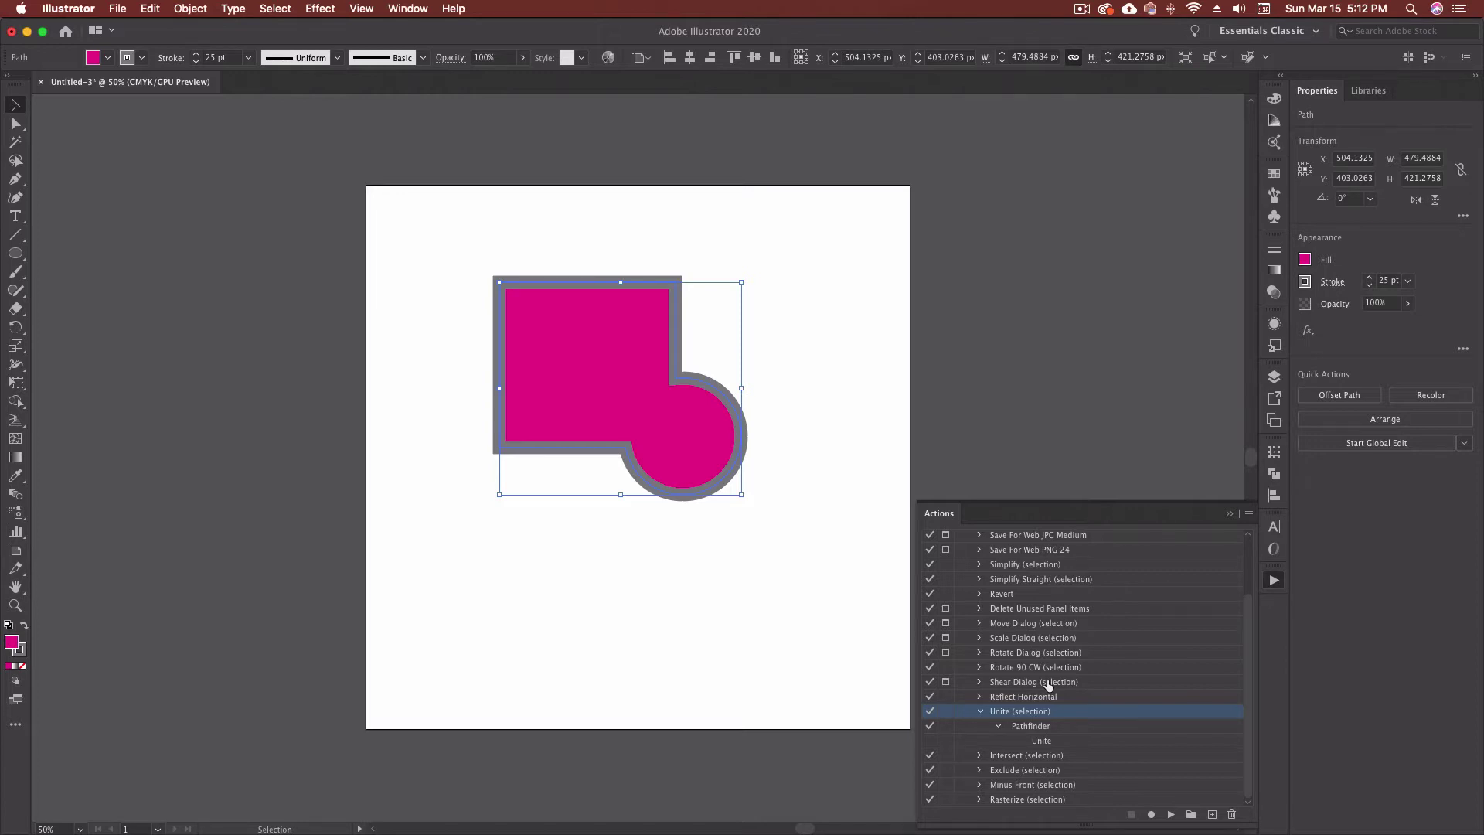
scroll(1152, 707, up, 3)
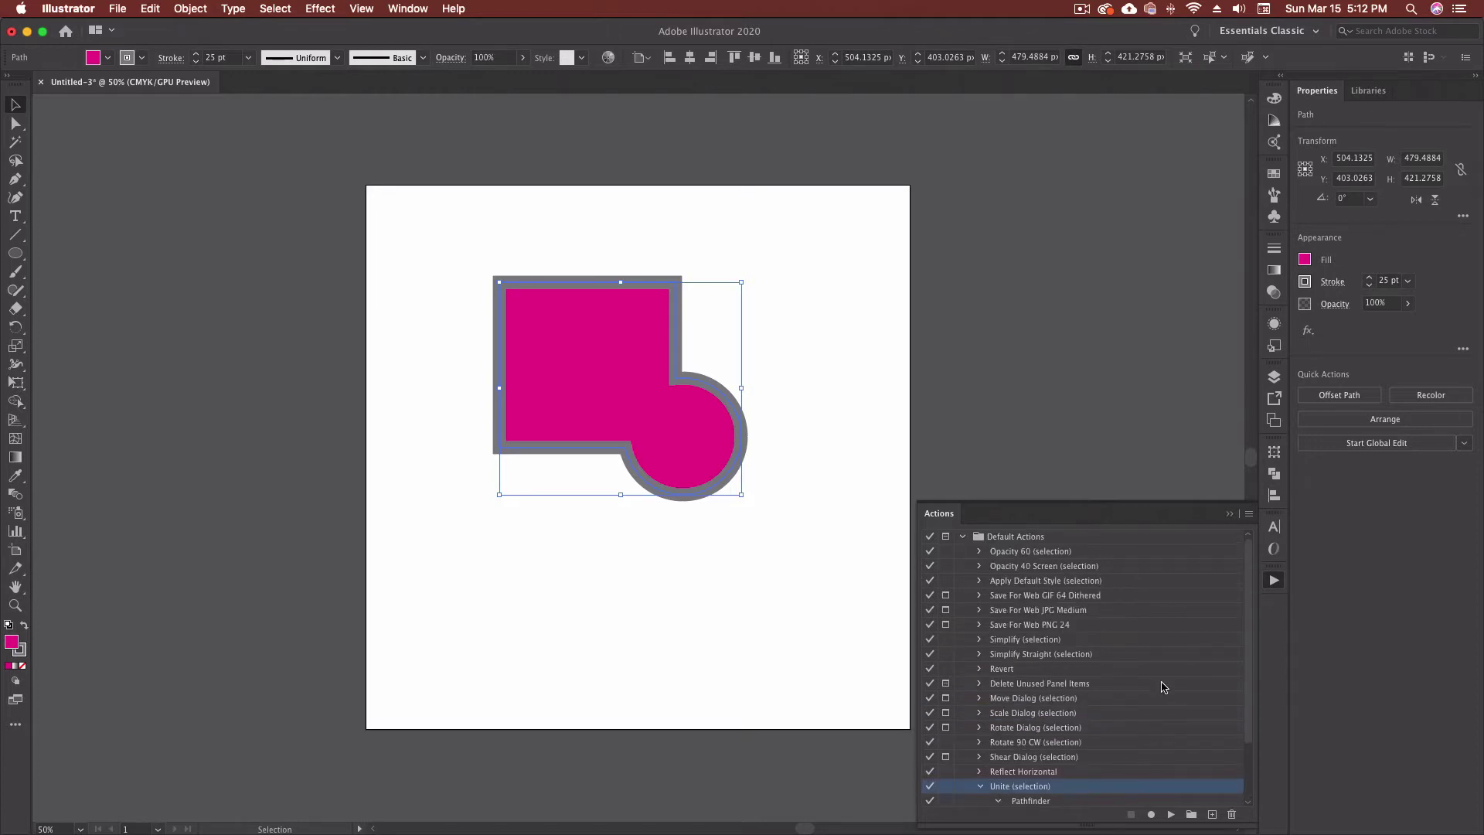
Step: Delete the united shape and open the recent file Fortnite Cocoa 45.ai
key(Delete)
click(118, 8)
mouse_move(233, 73)
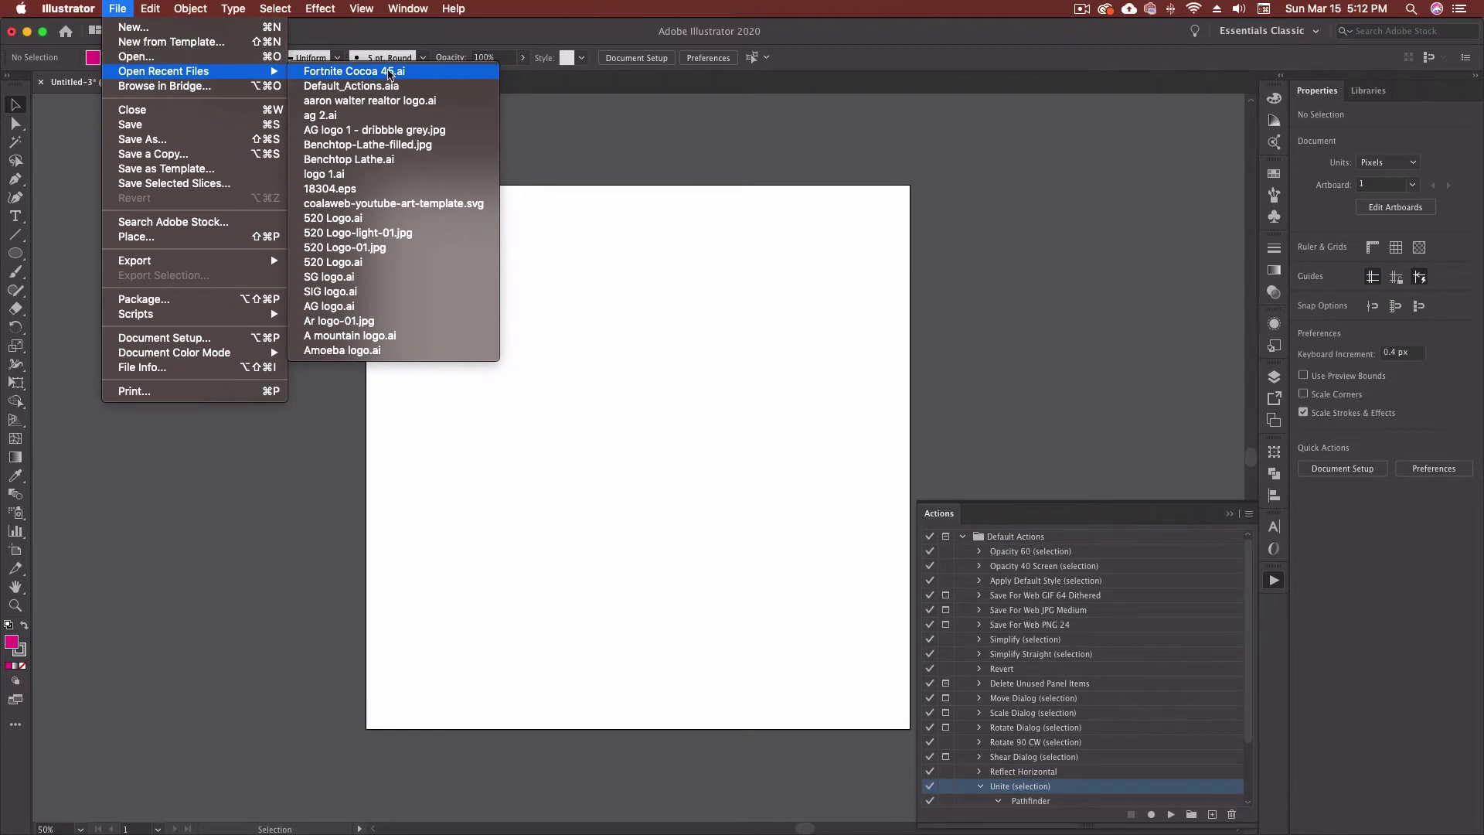
click(354, 72)
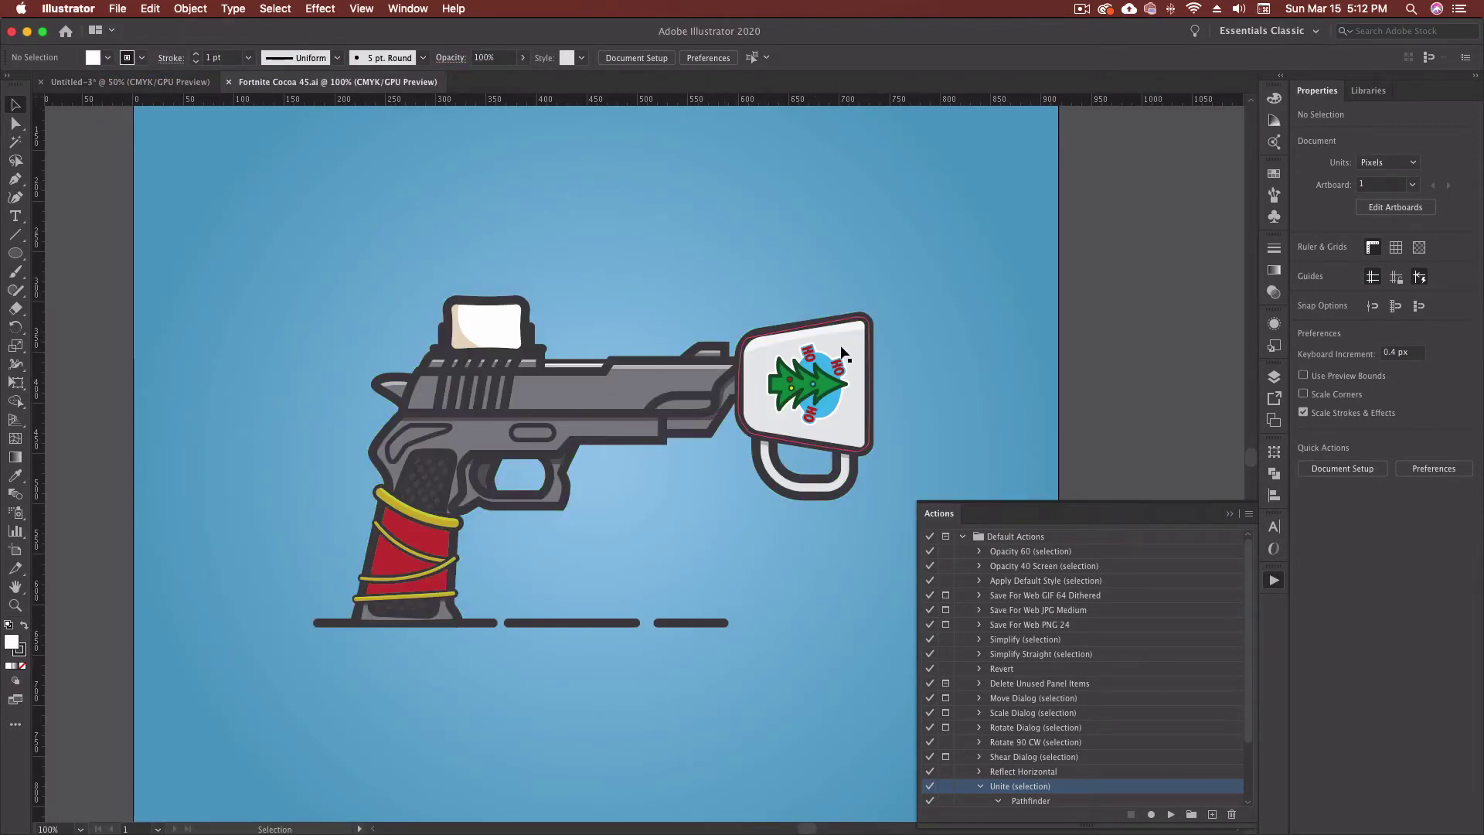
Step: Select the gun line art beside the artboard, outline its strokes, and unite the resulting shapes
scroll(479, 358, left, 10)
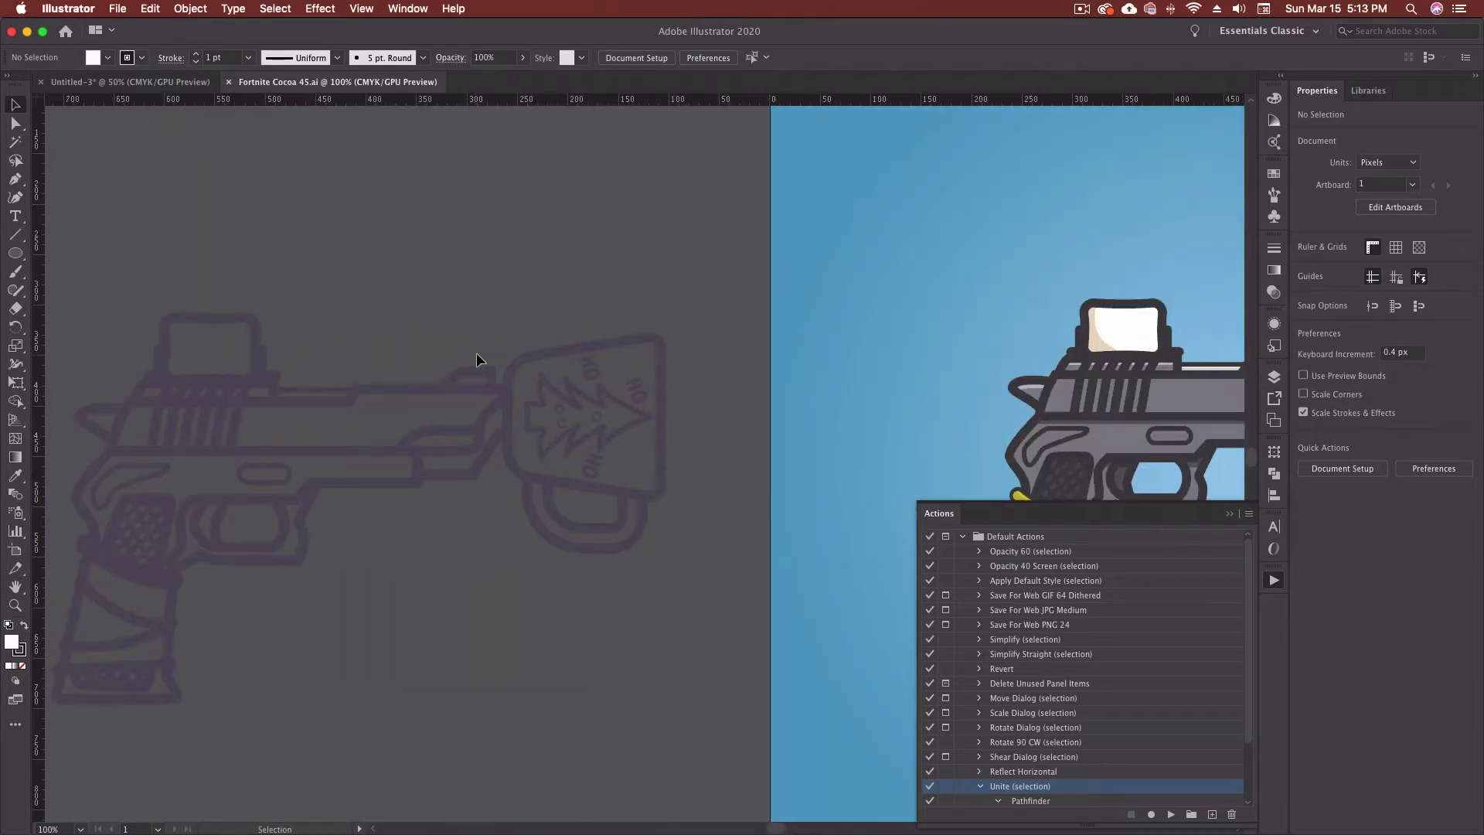
key(super+a)
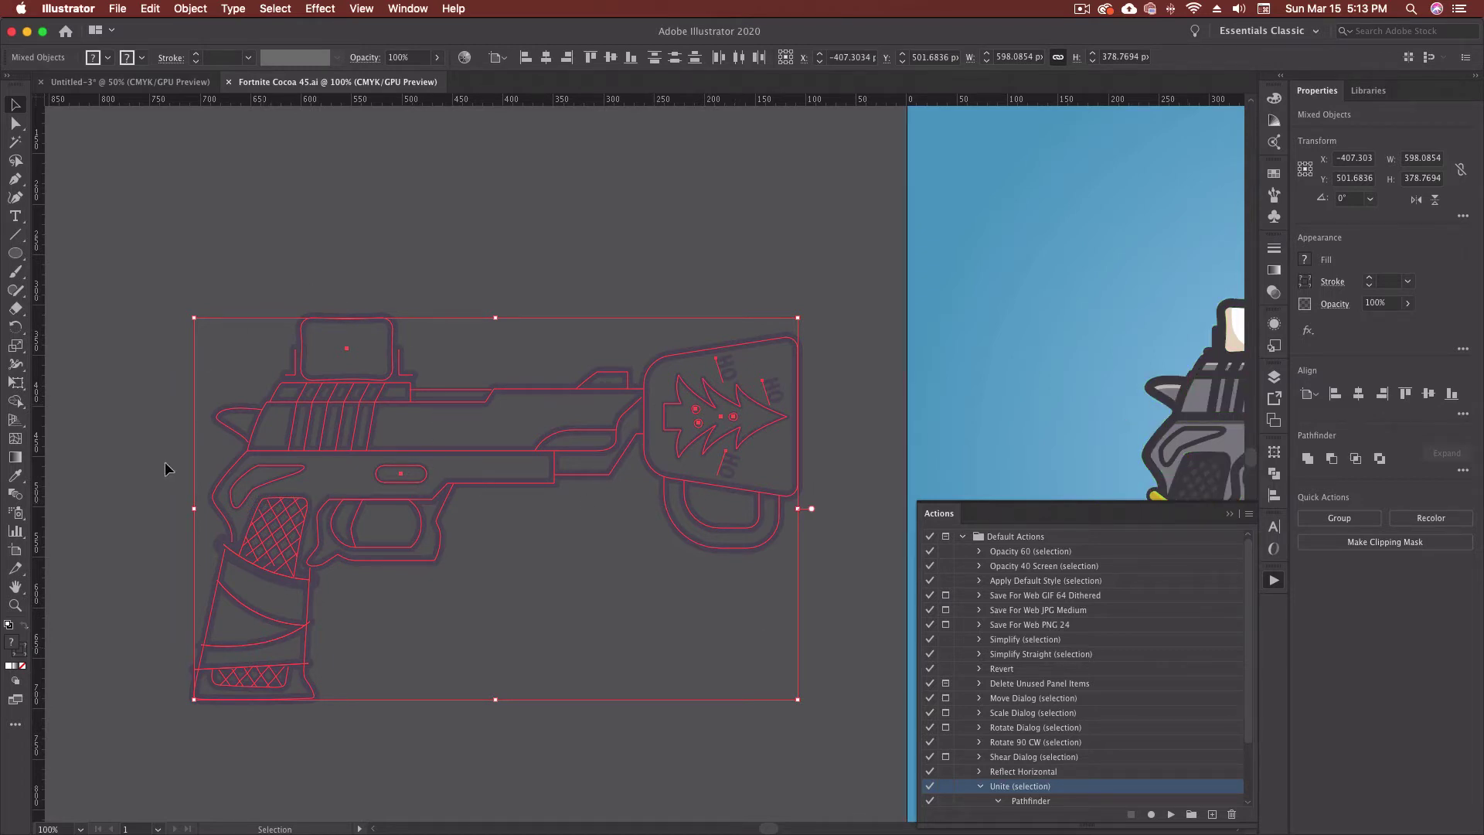
click(191, 9)
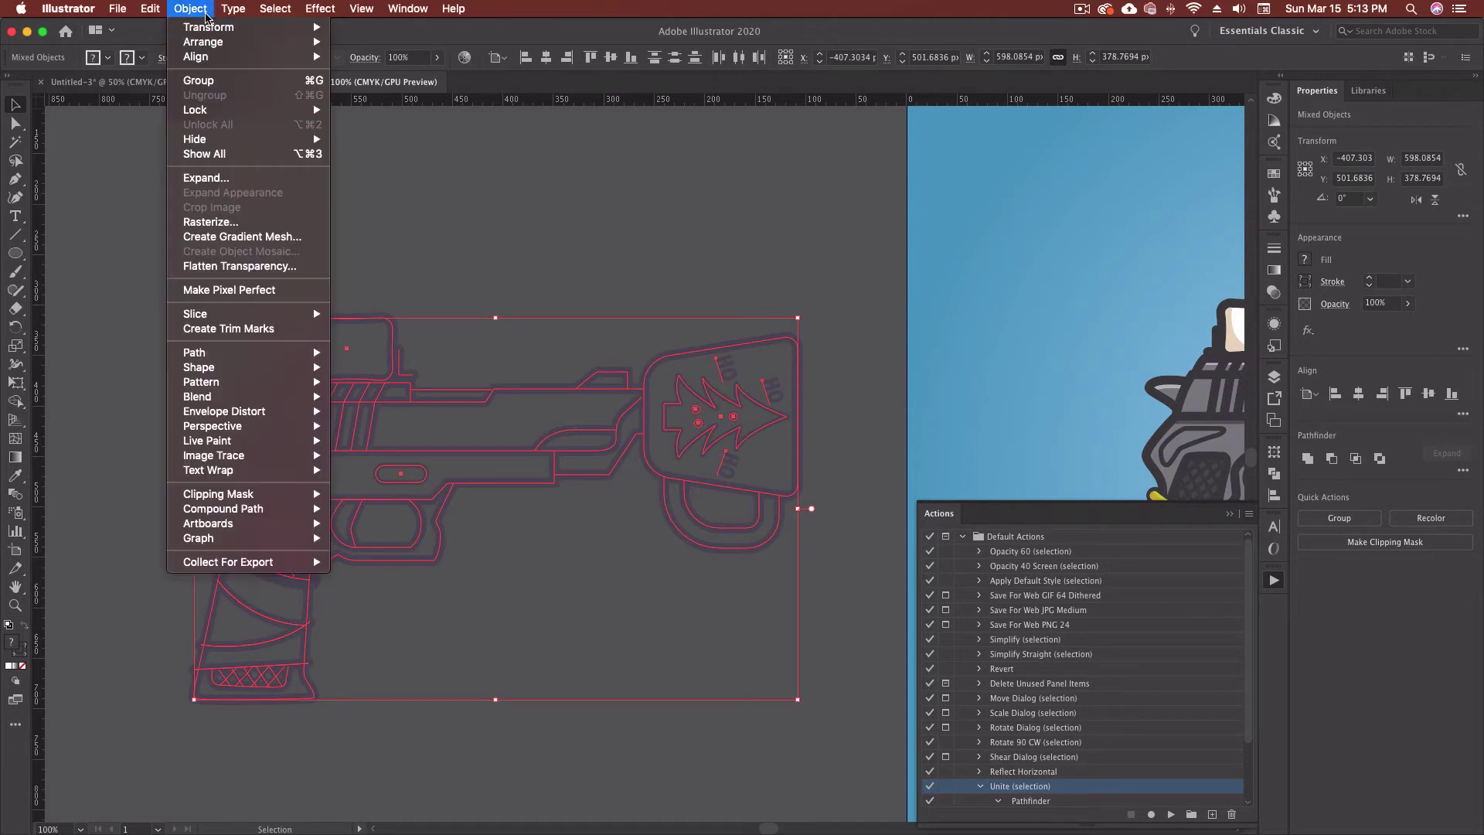
mouse_move(252, 357)
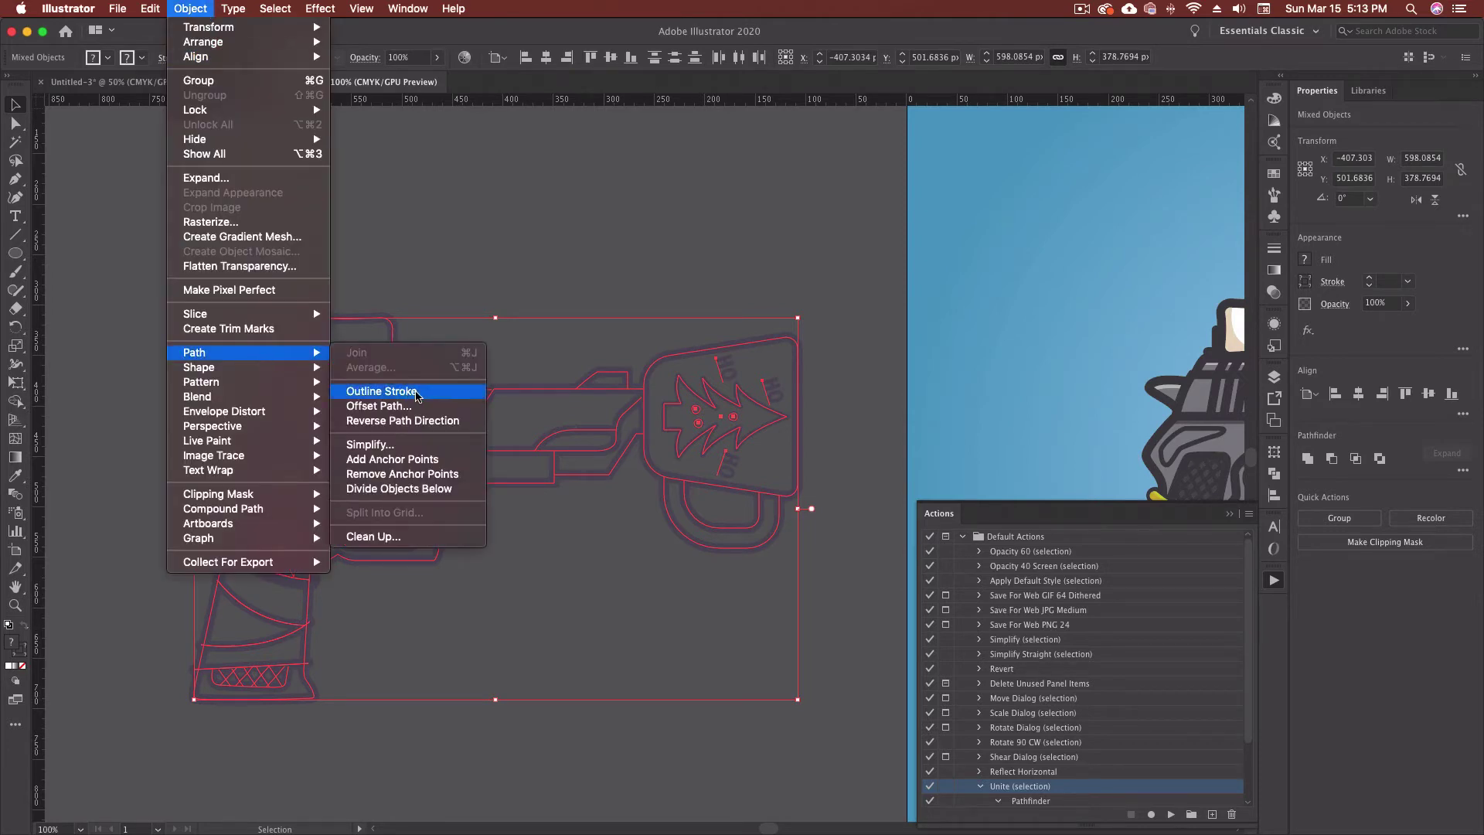
click(416, 391)
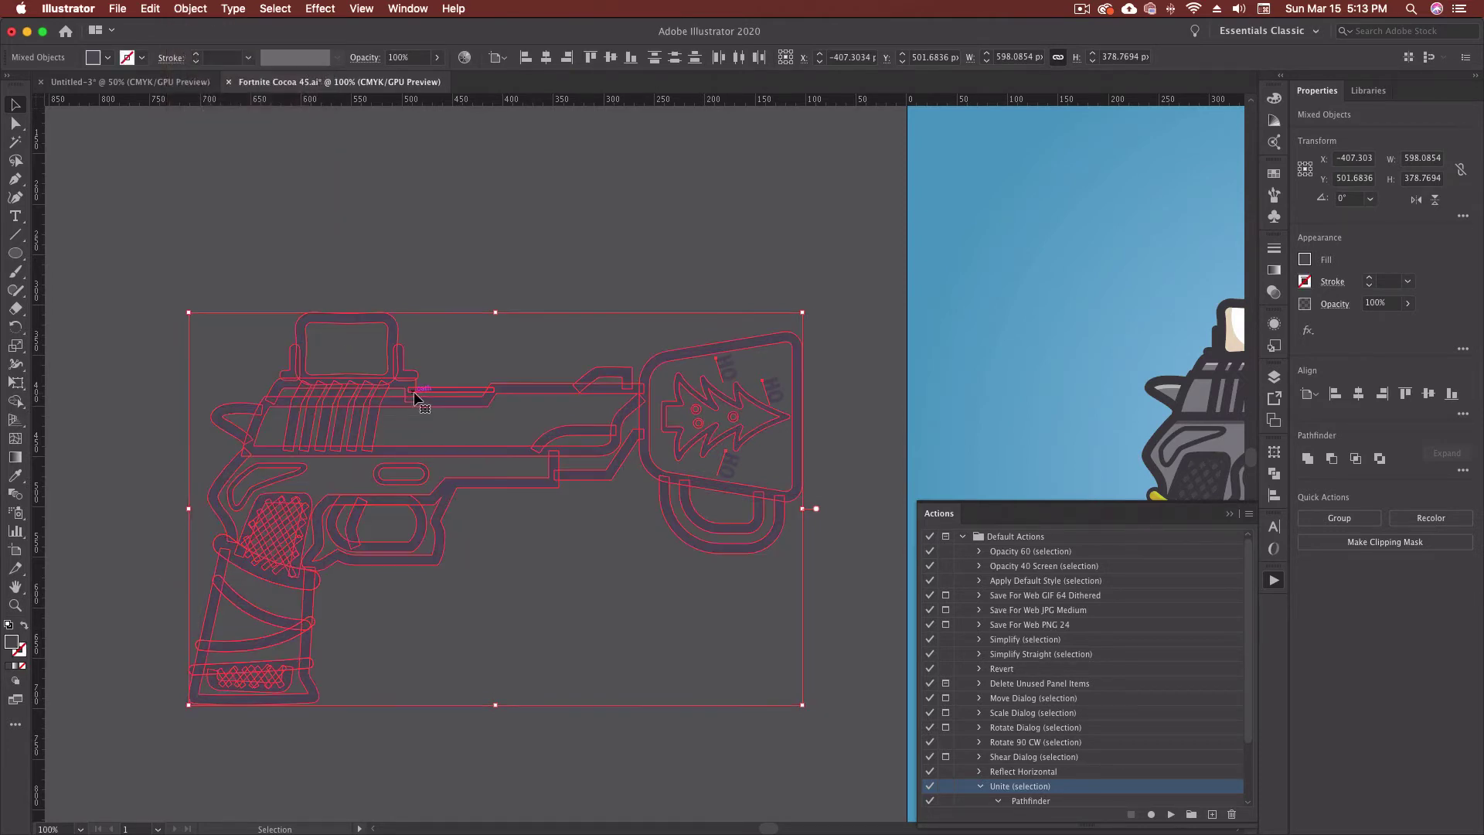
click(1306, 459)
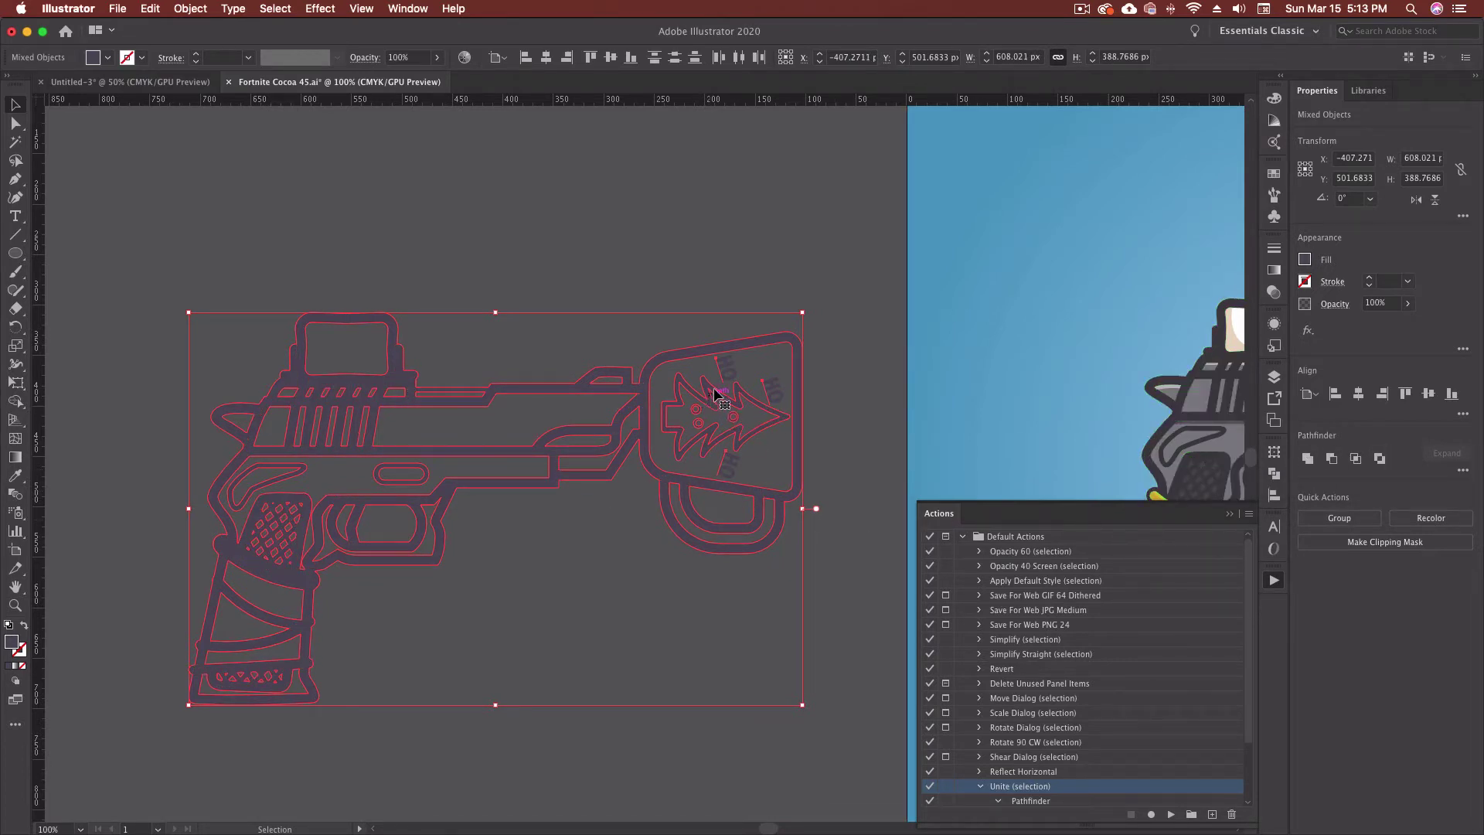
Step: Convert the HO lettering on the mug to outlines and deselect the artwork
click(234, 8)
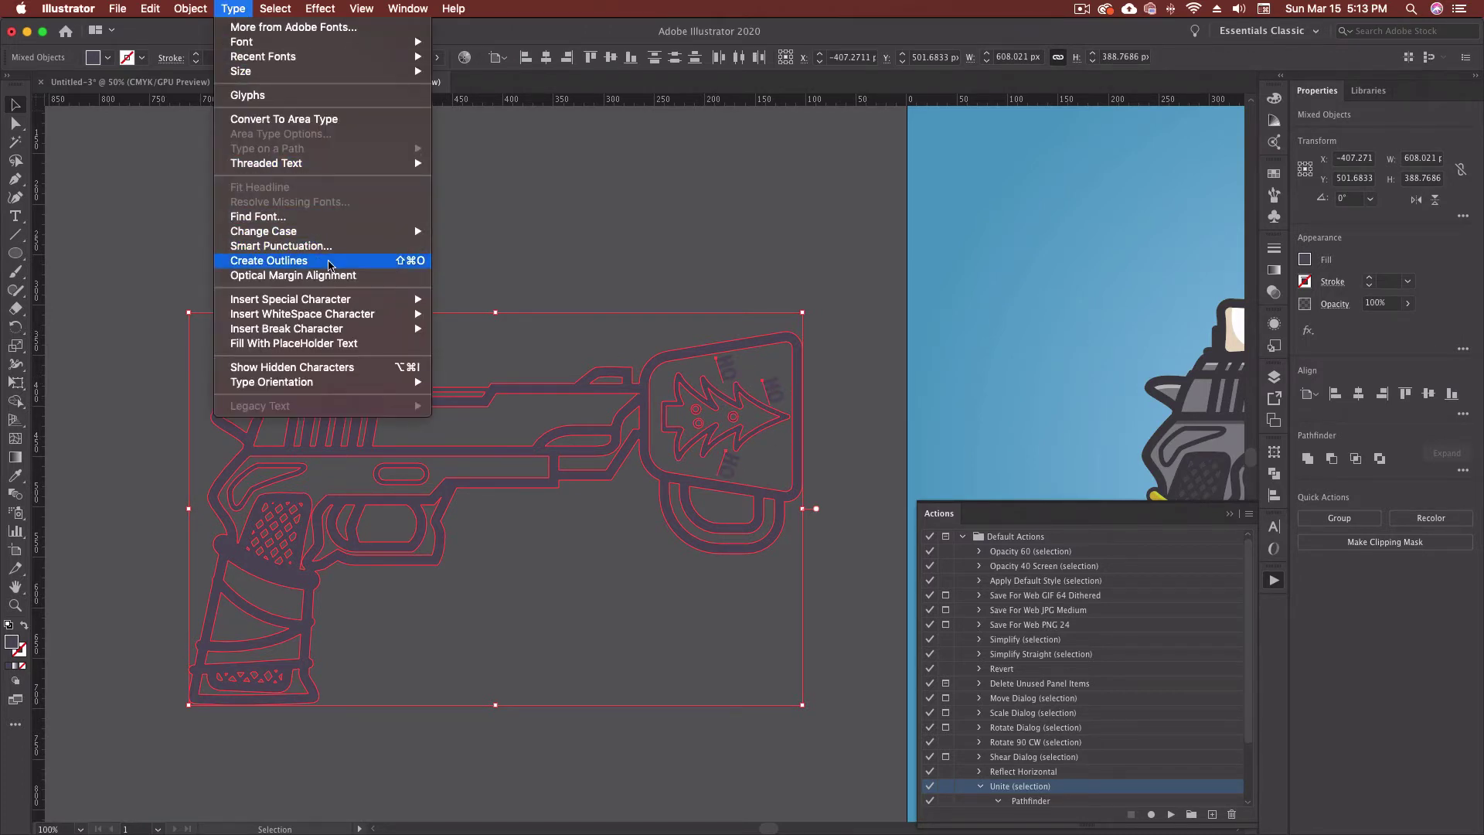
click(344, 257)
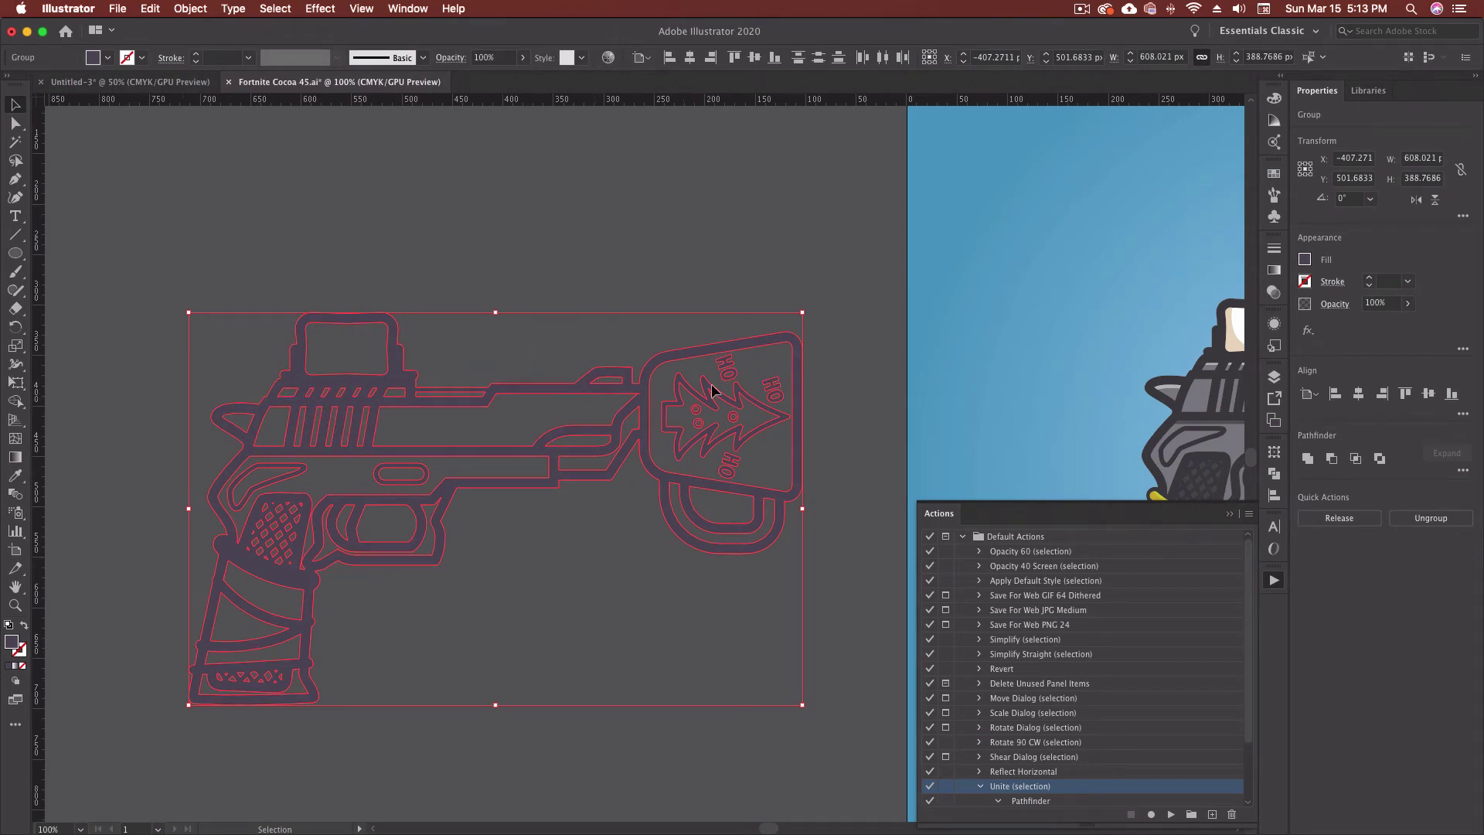
click(647, 283)
key(a)
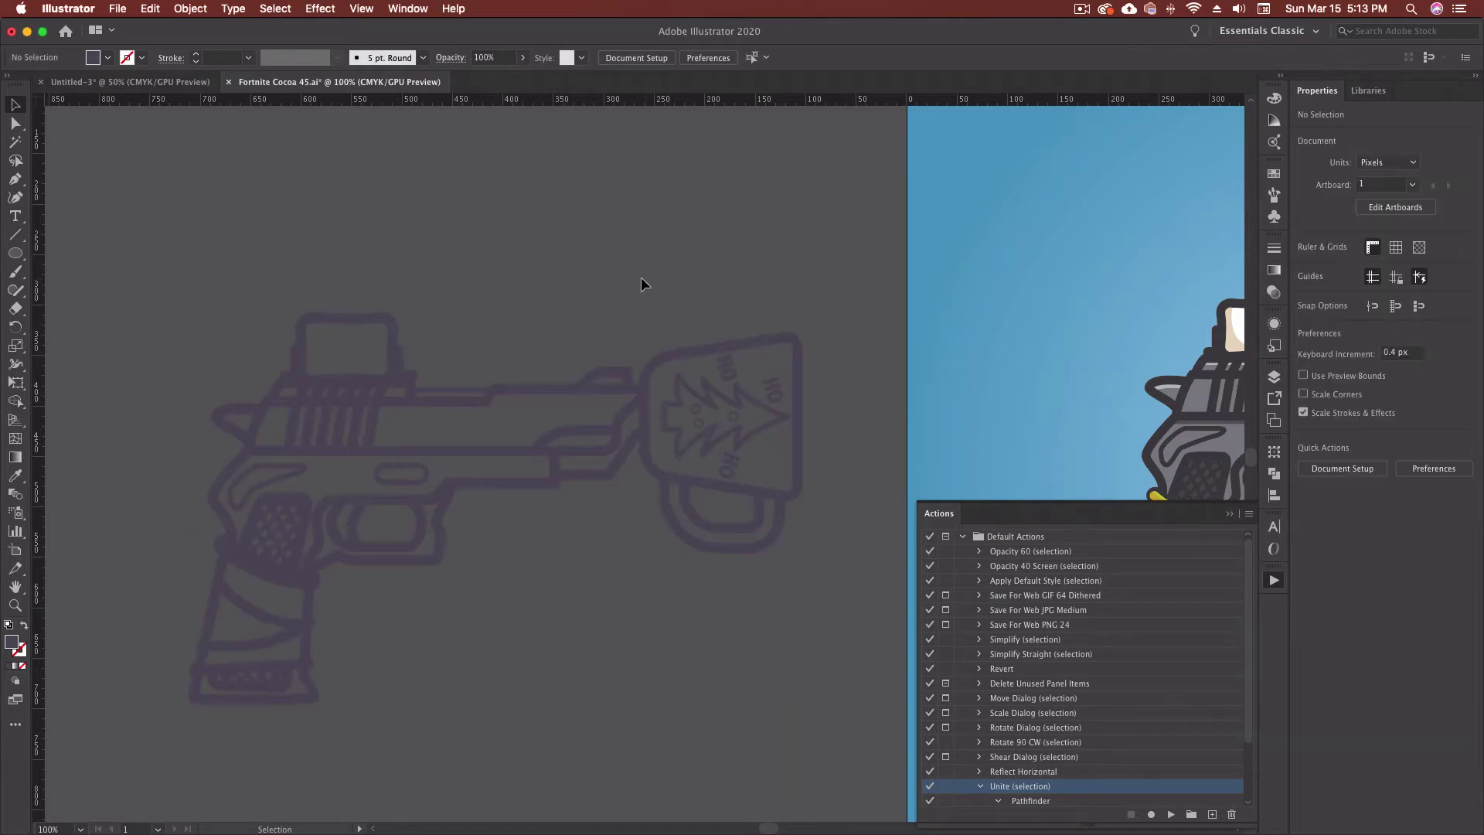
Step: Undo the text outlining, the uniting and the stroke outlining on the gun line art, and deselect it
key(super+a)
key(v)
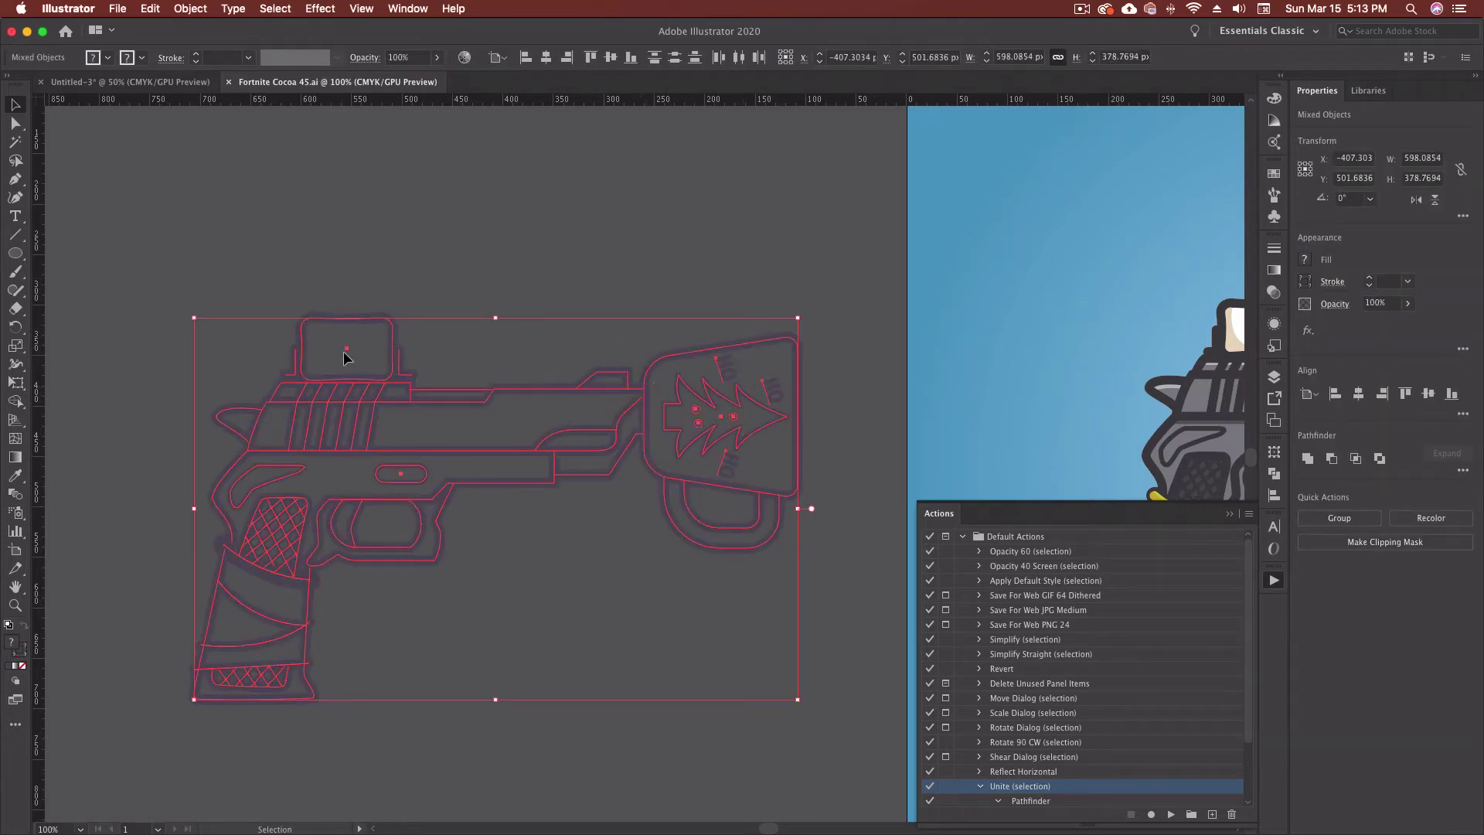
click(268, 288)
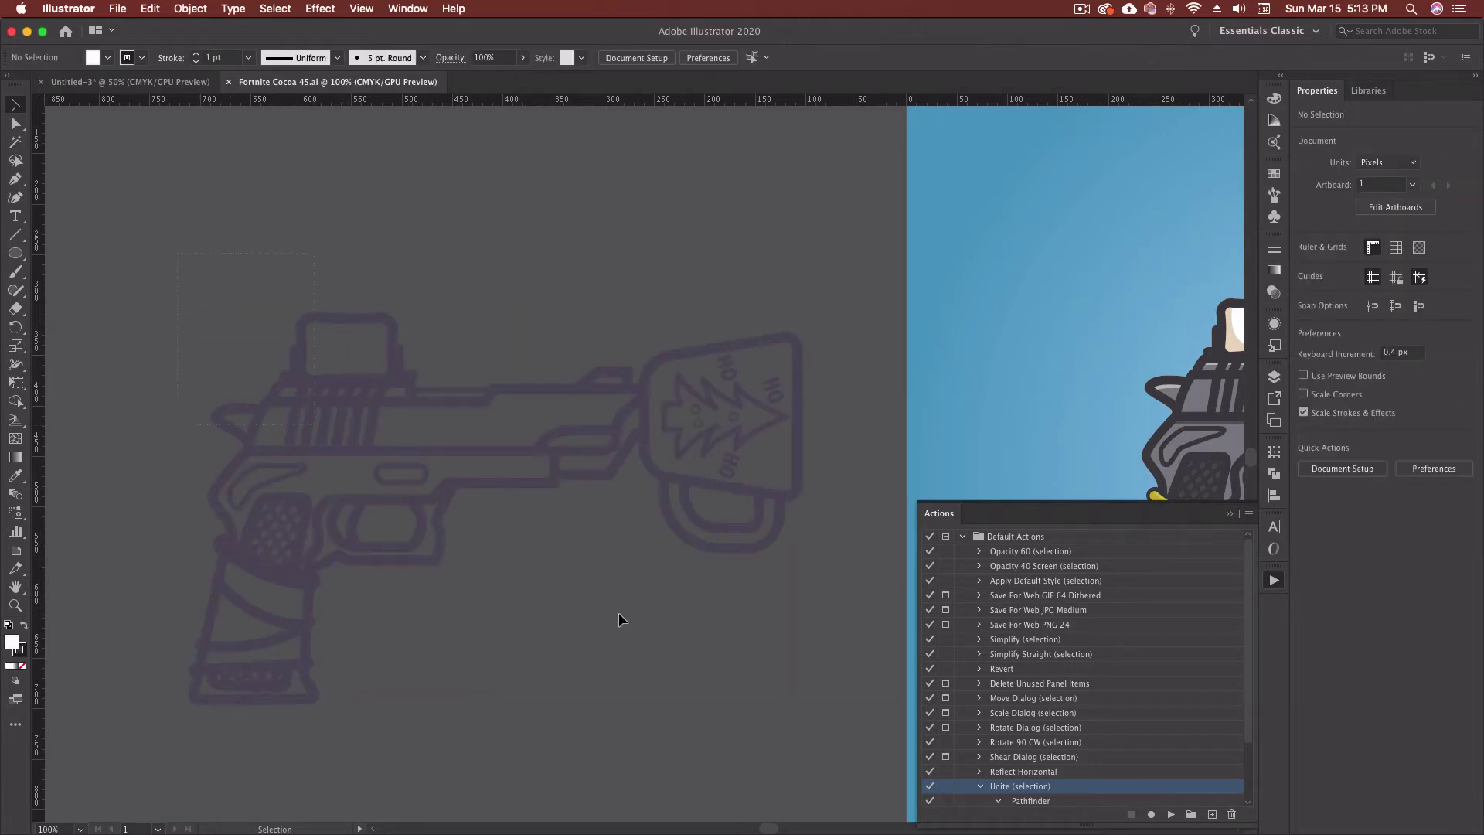
Step: Copy the gun line art, paste it onto the Untitled-3 artboard, and deselect it
key(super+a)
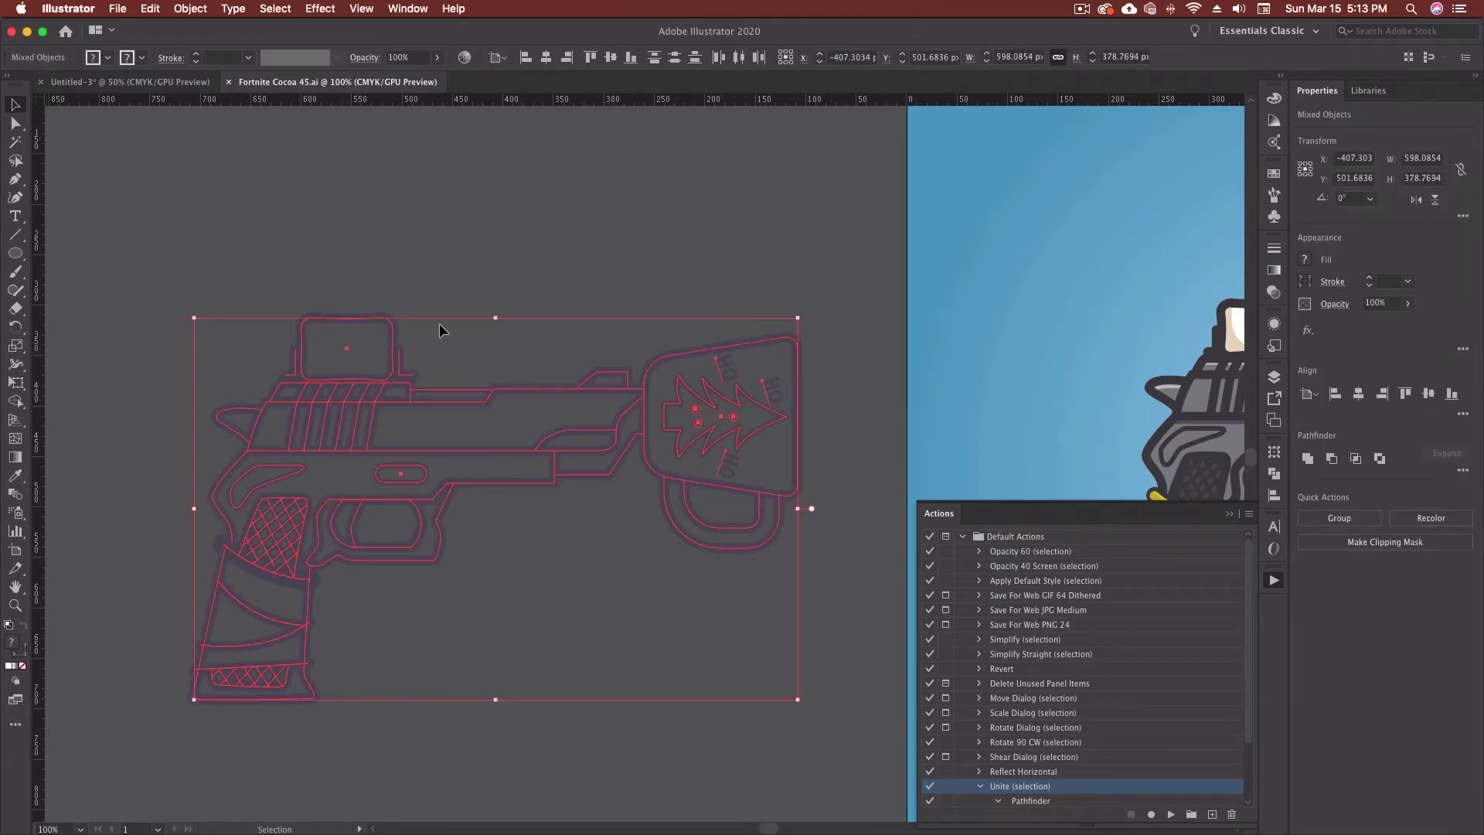
click(130, 82)
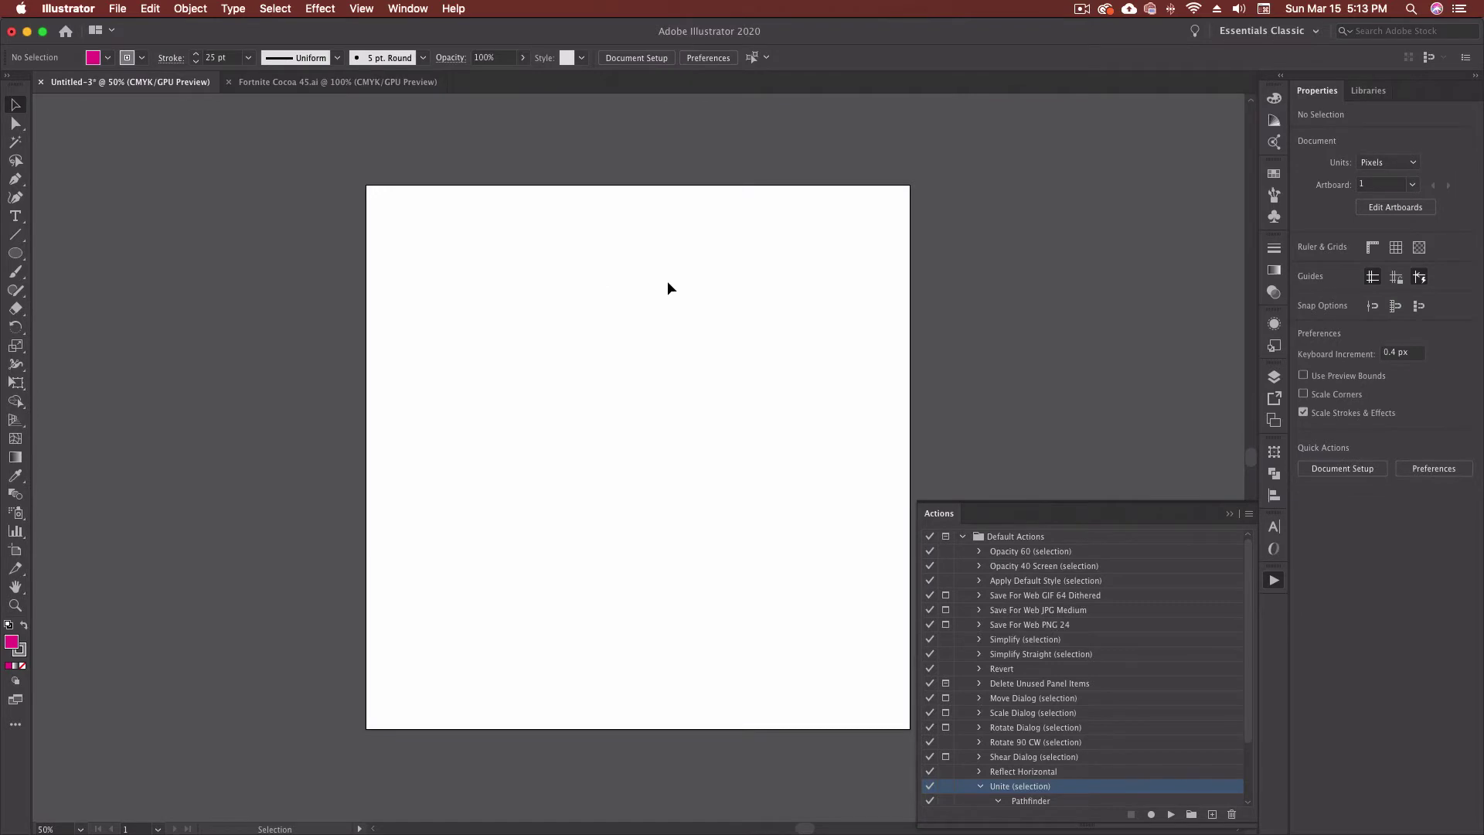
key(super+v)
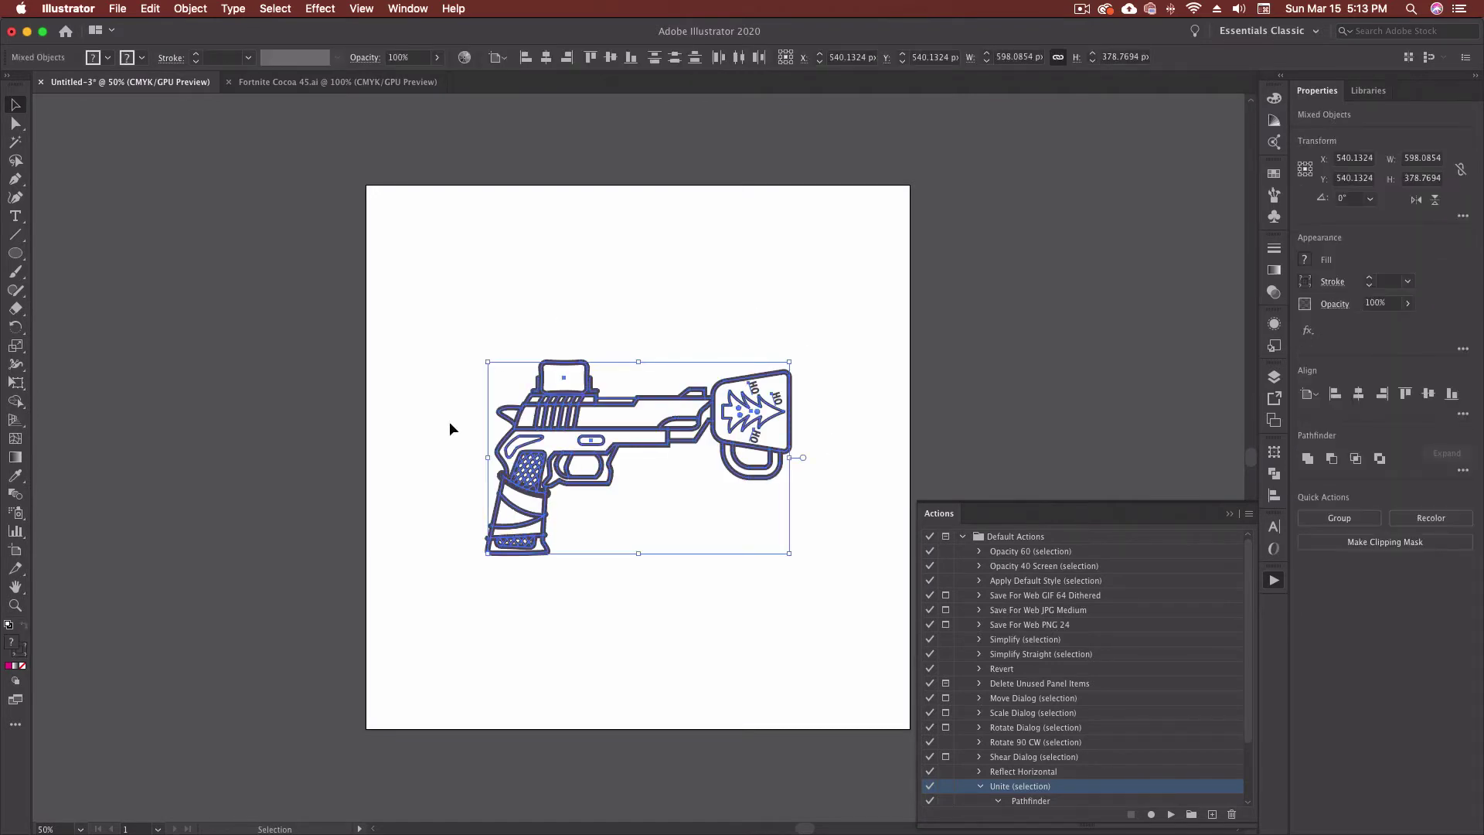
click(861, 539)
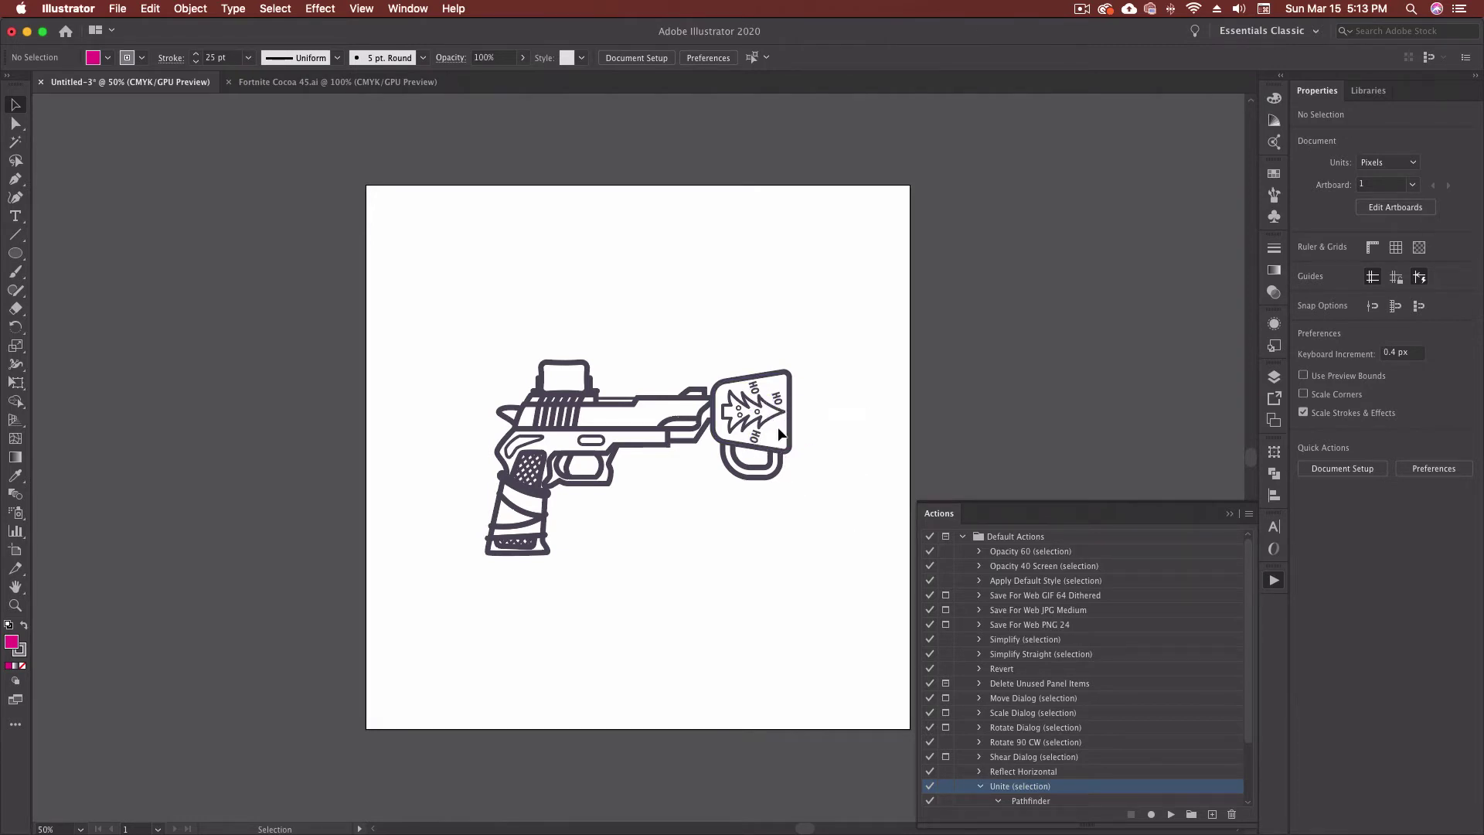
mouse_move(764, 418)
mouse_down()
mouse_move(603, 406)
mouse_move(572, 363)
mouse_move(724, 386)
mouse_move(764, 417)
mouse_up()
Step: Delete the whole Default Actions set from the actions list
click(1041, 535)
click(1231, 814)
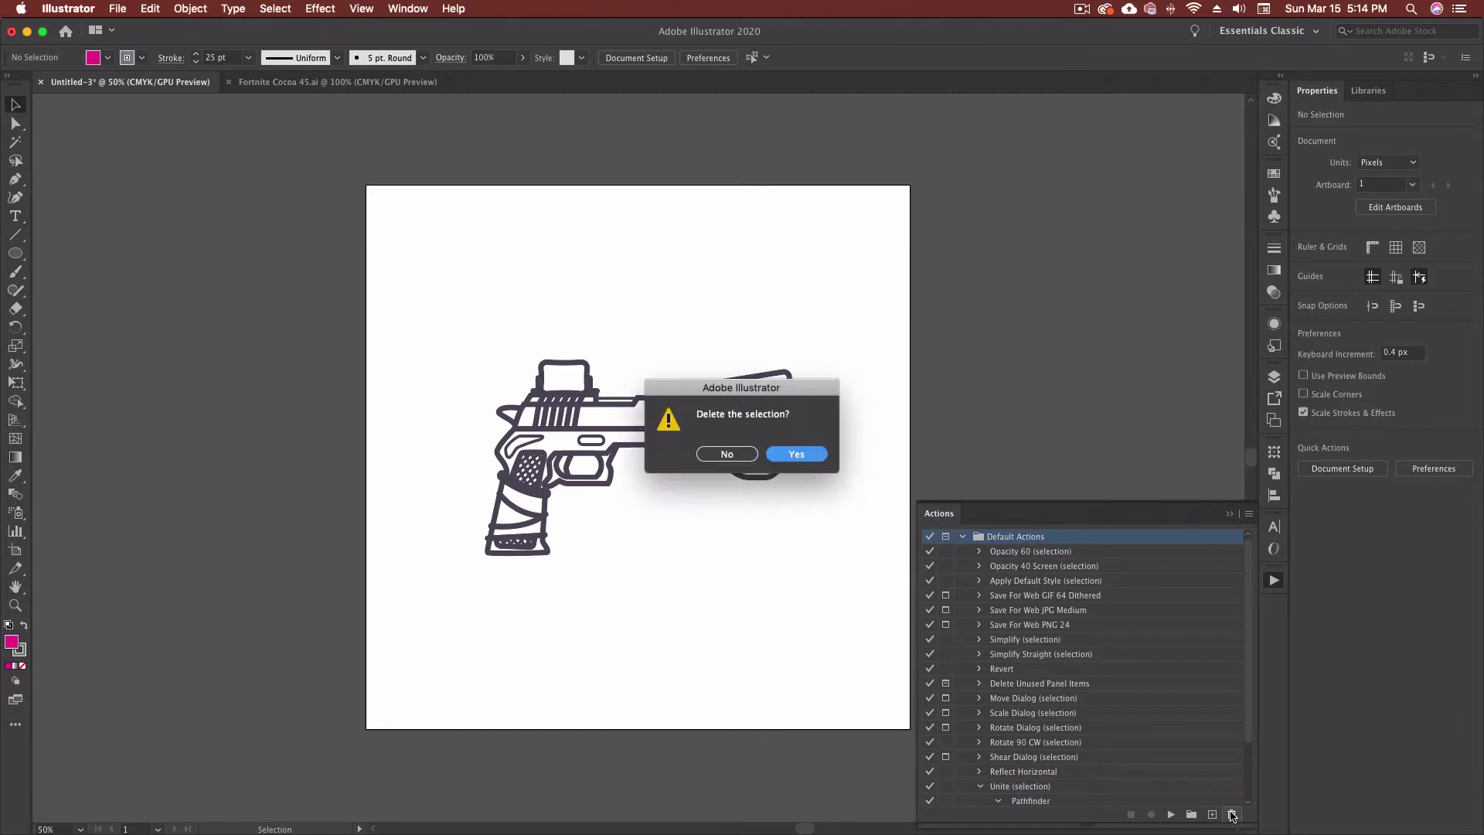
click(794, 455)
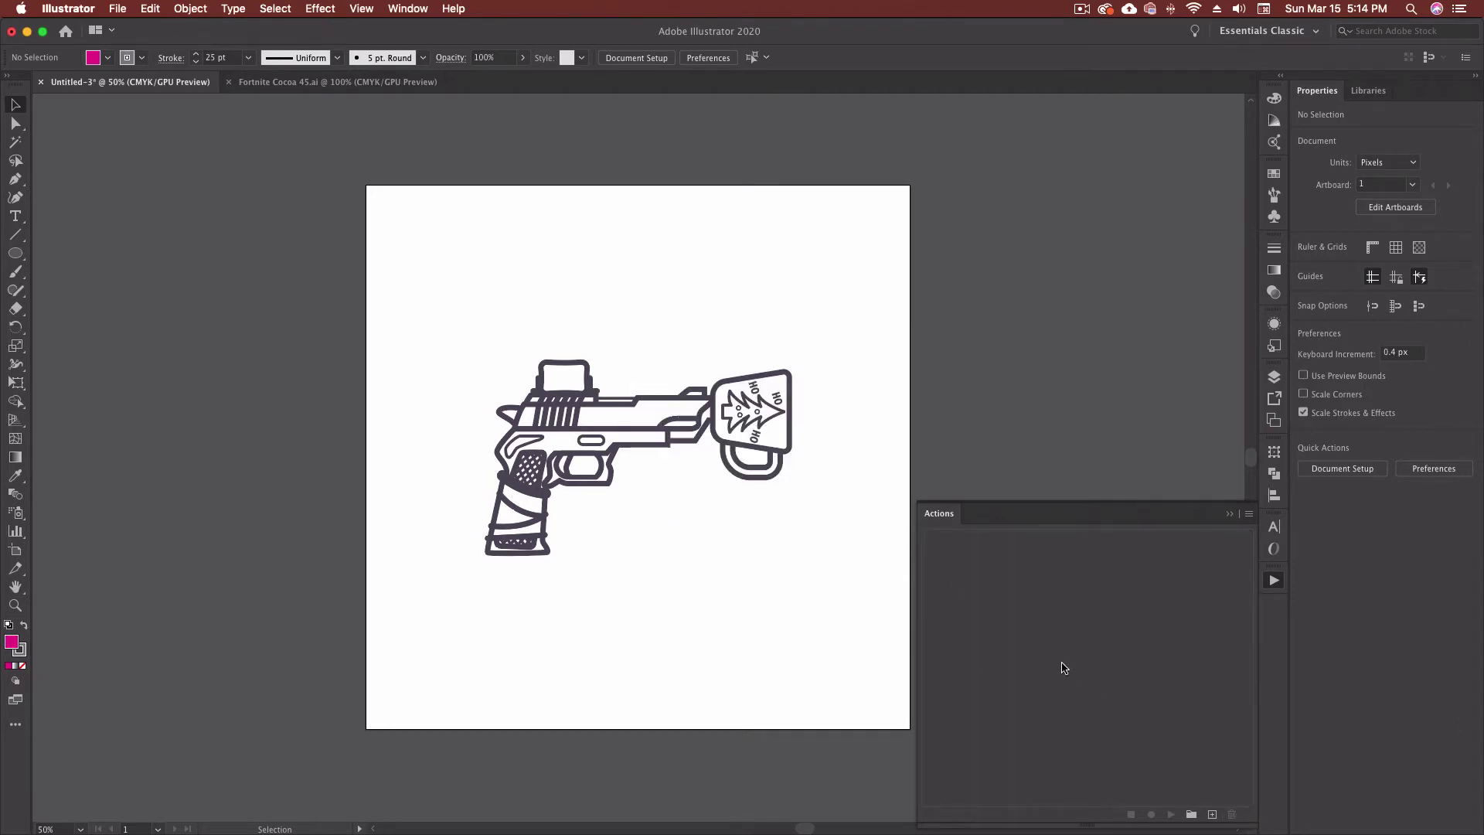
Step: Create a new action set named with the owner's first name followed by "Custom Actions"
click(1191, 815)
text(Mike's Custo)
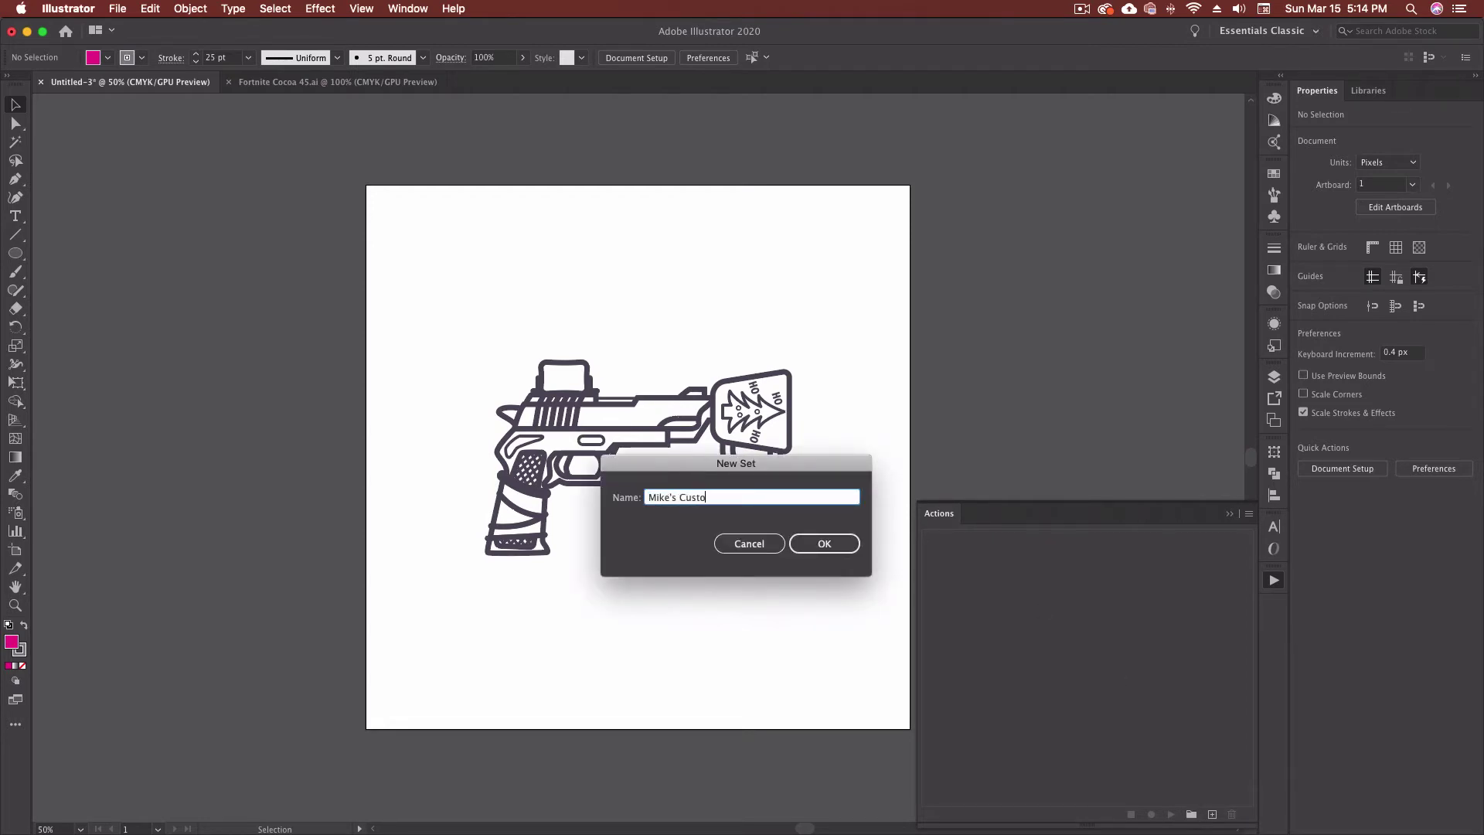
text(m Actions)
click(823, 545)
click(823, 546)
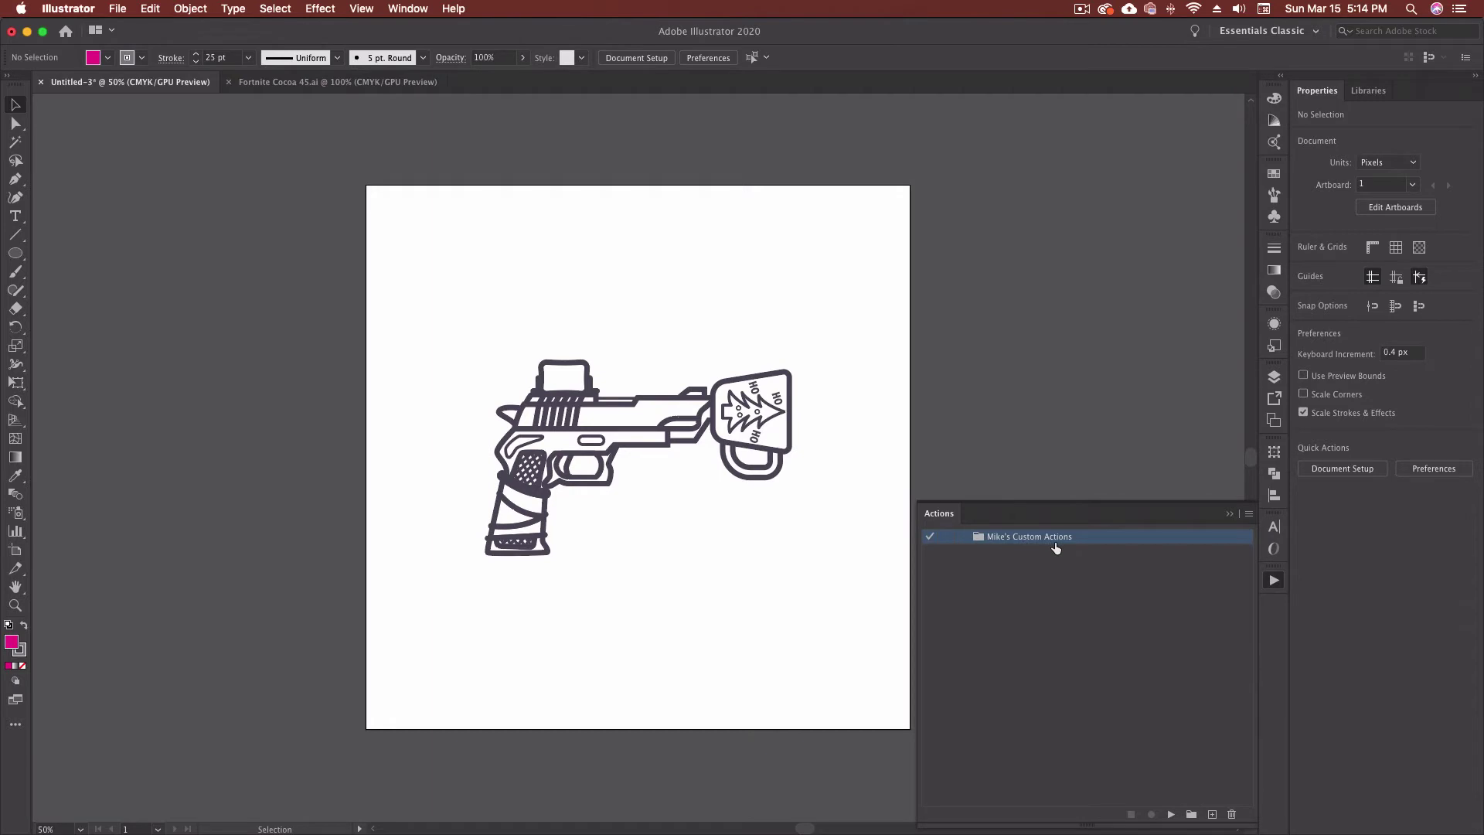
Step: Add a new action named "Outline Stroke & Text" to the custom action set
click(1212, 815)
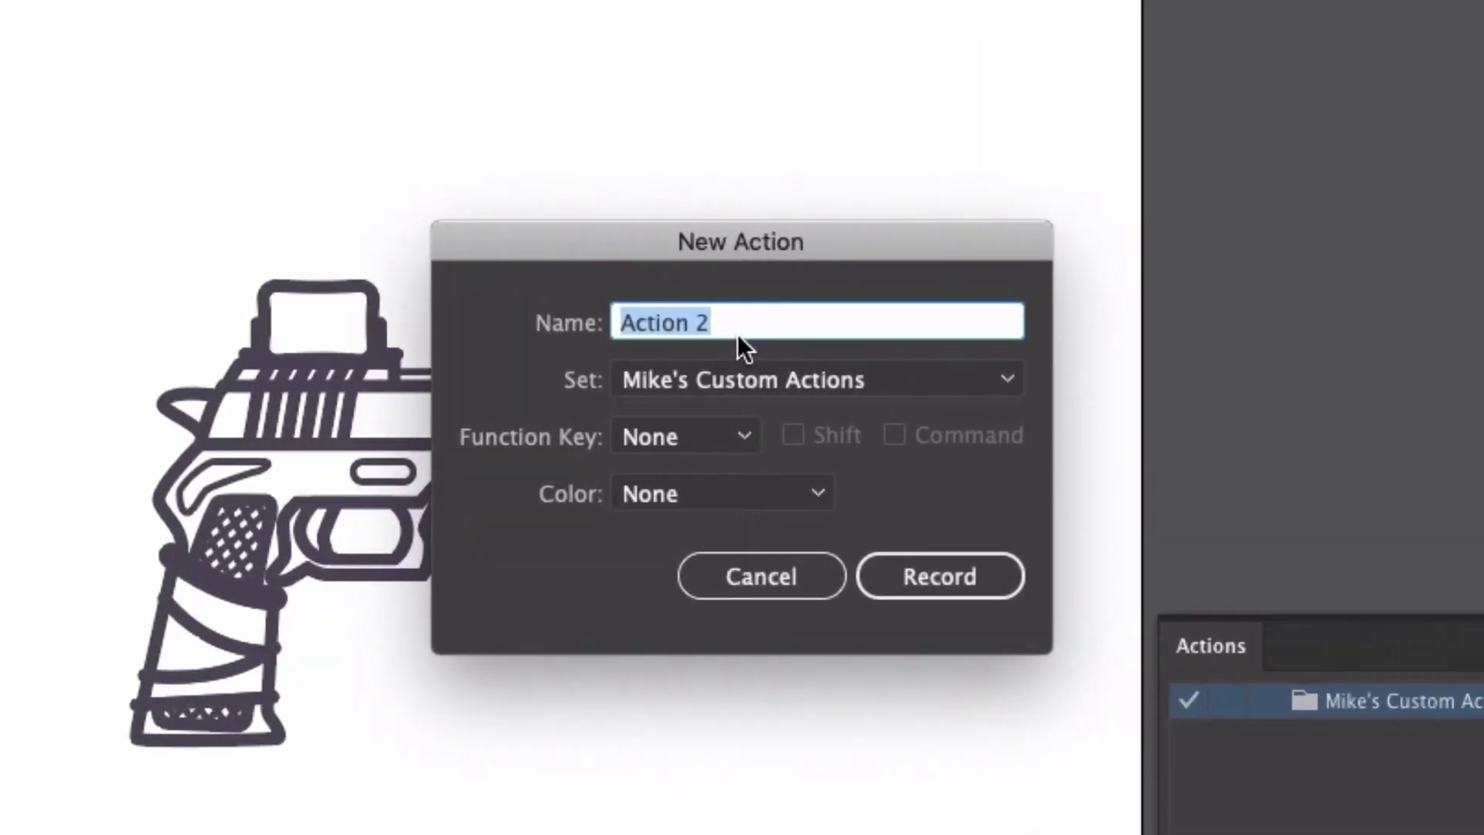
text(Outline )
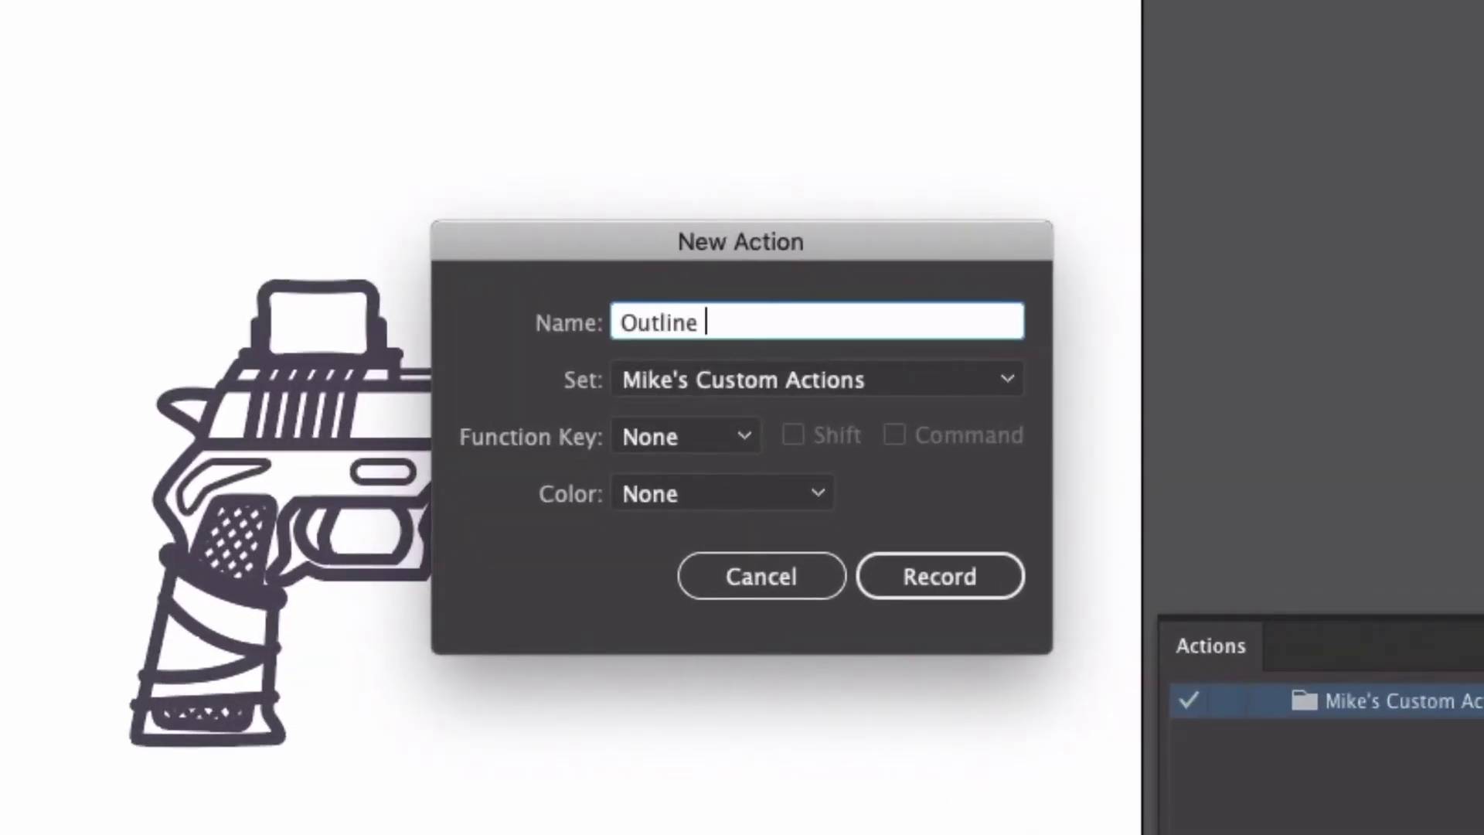
text(Stroke & Te)
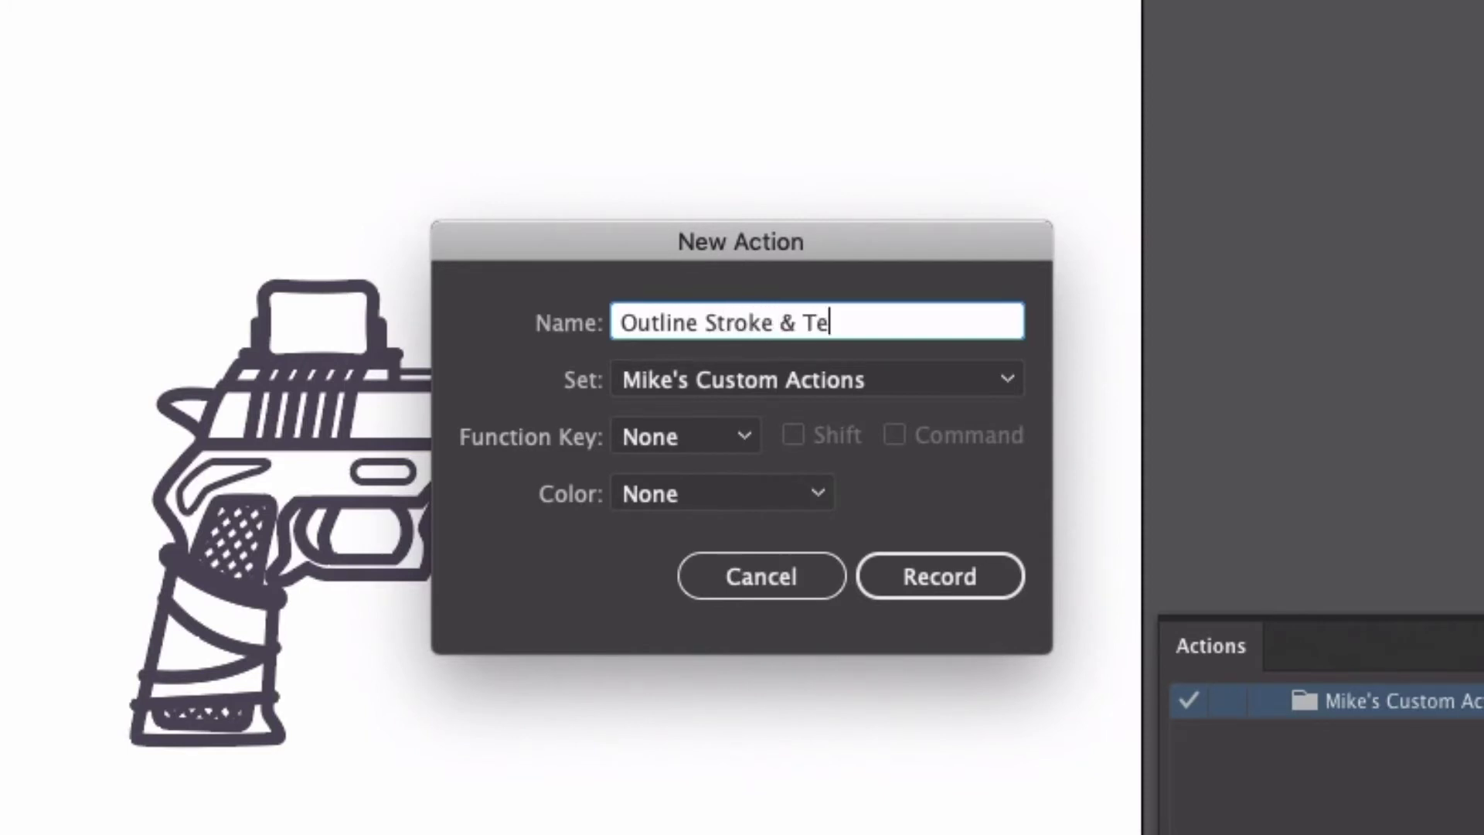
text(xt)
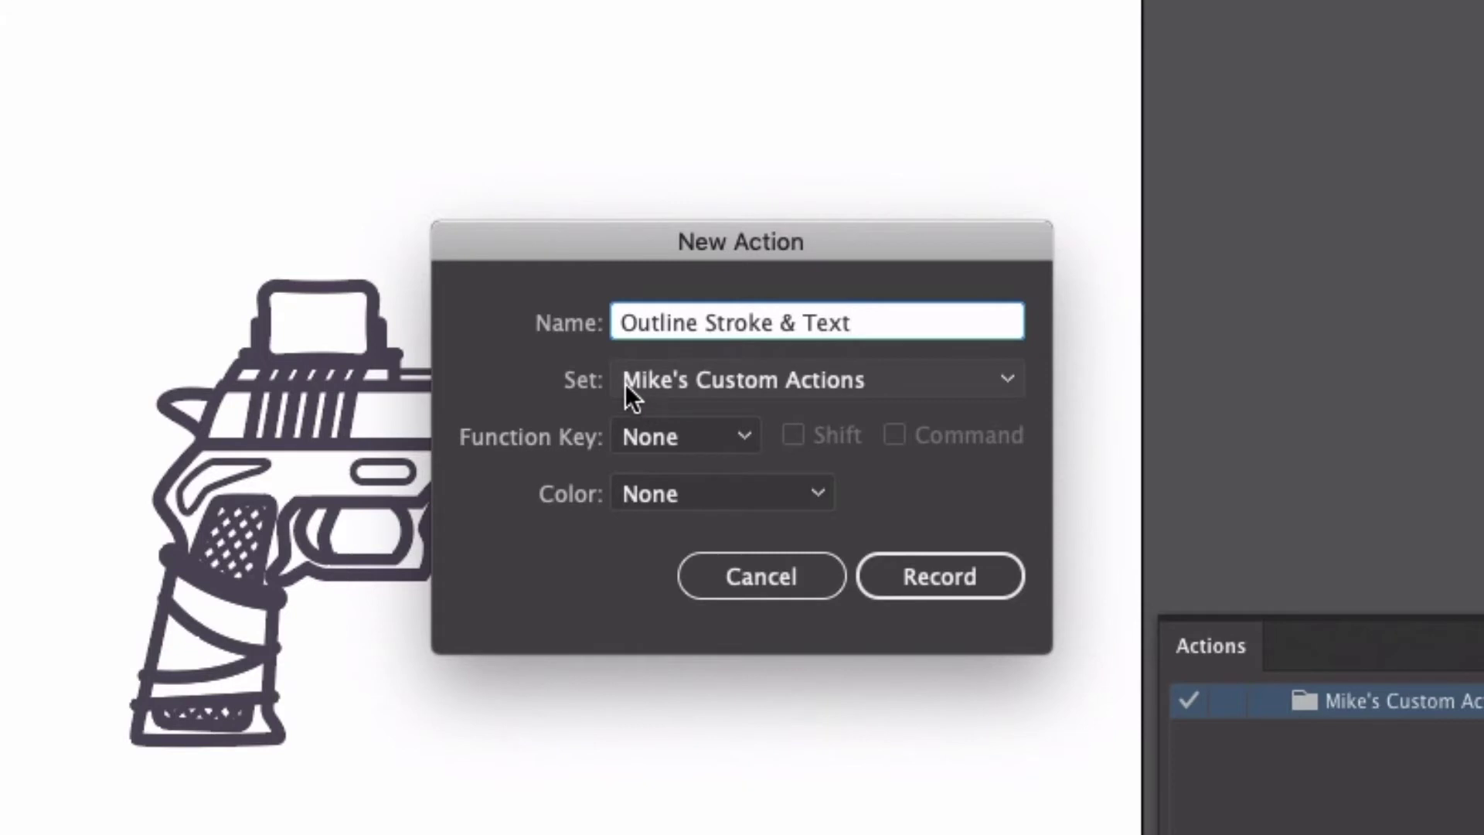
click(719, 439)
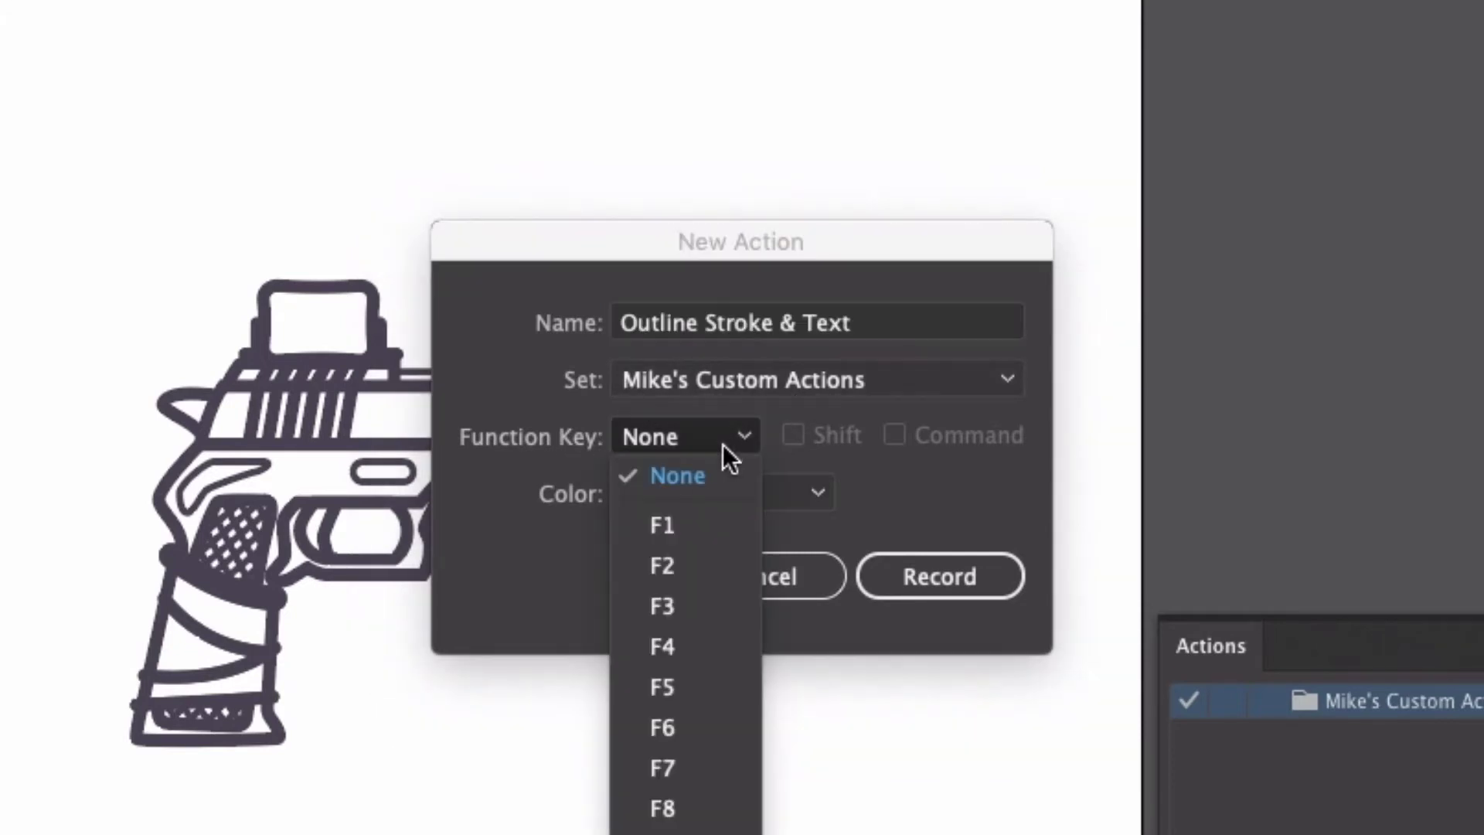
click(688, 525)
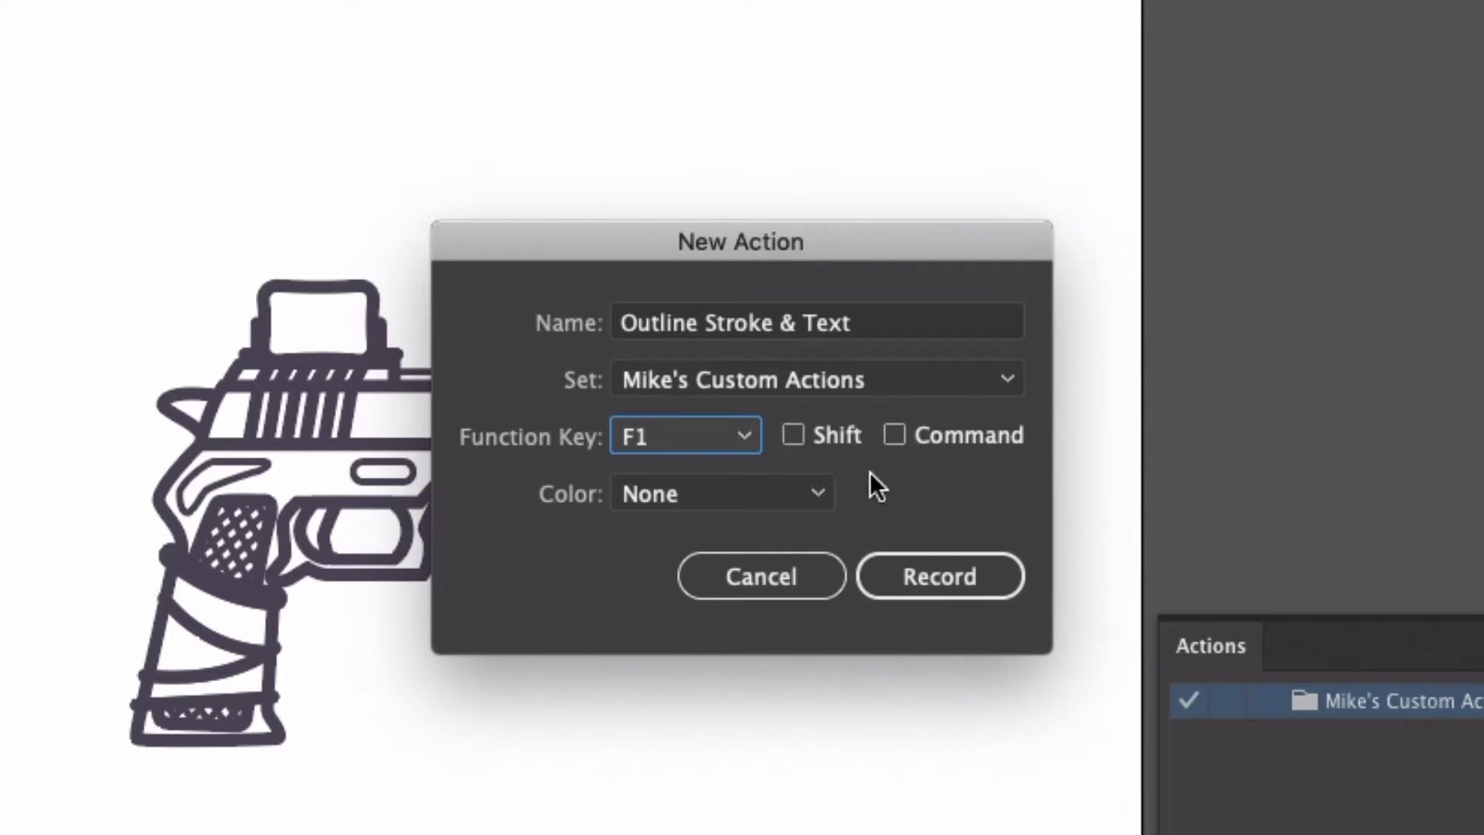
click(744, 438)
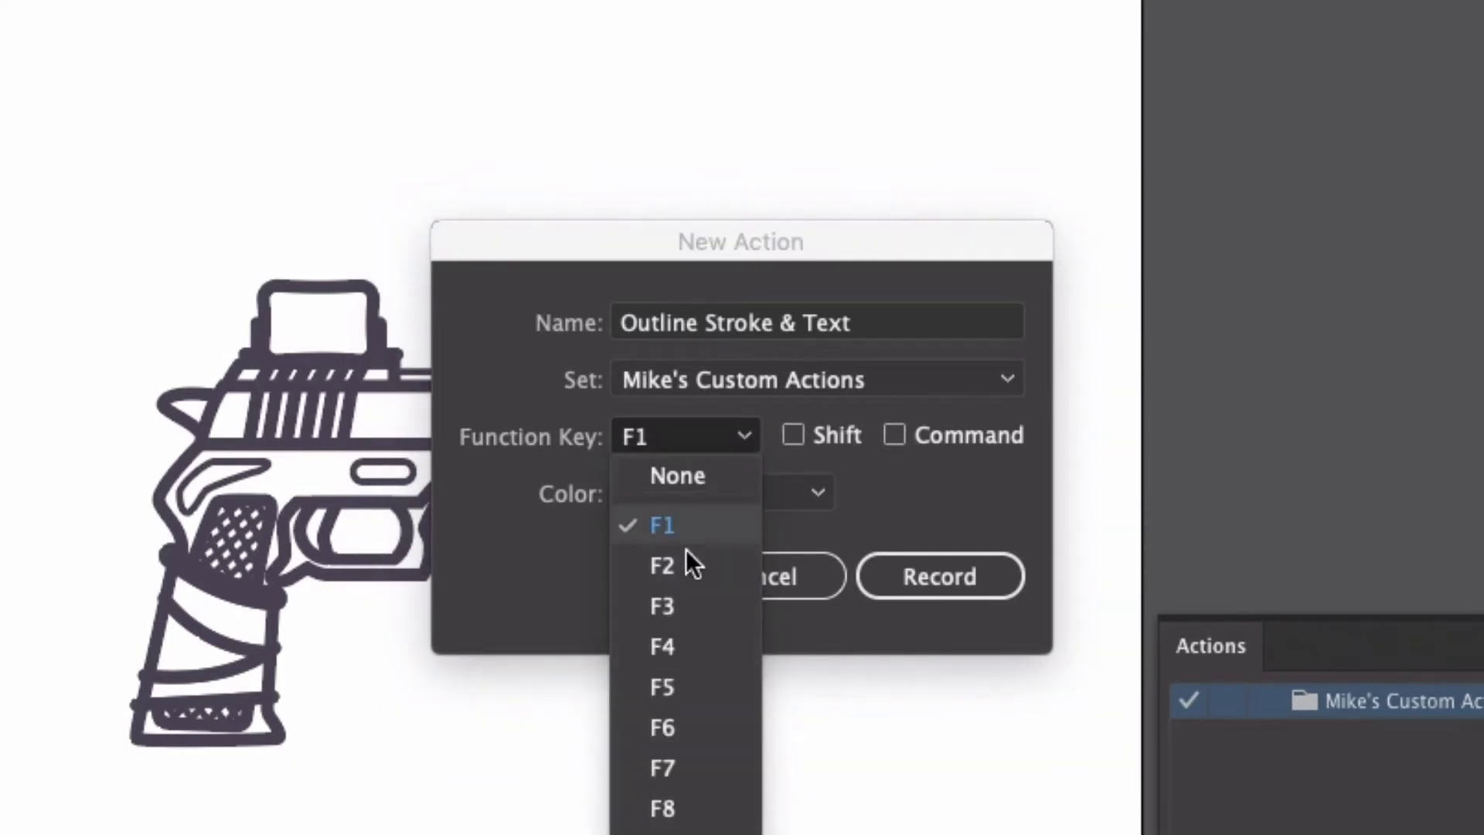
click(746, 440)
click(744, 430)
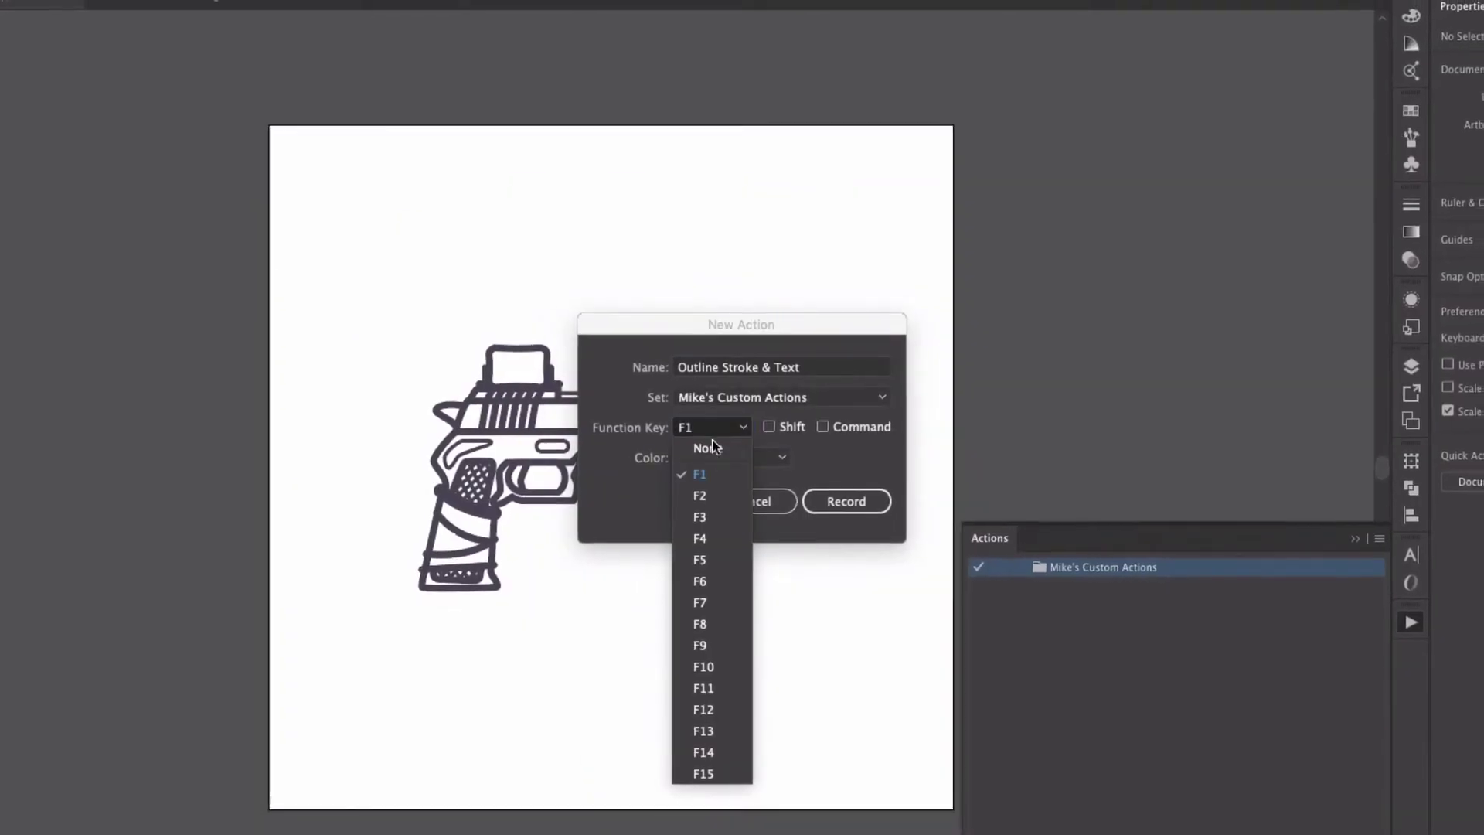
click(705, 431)
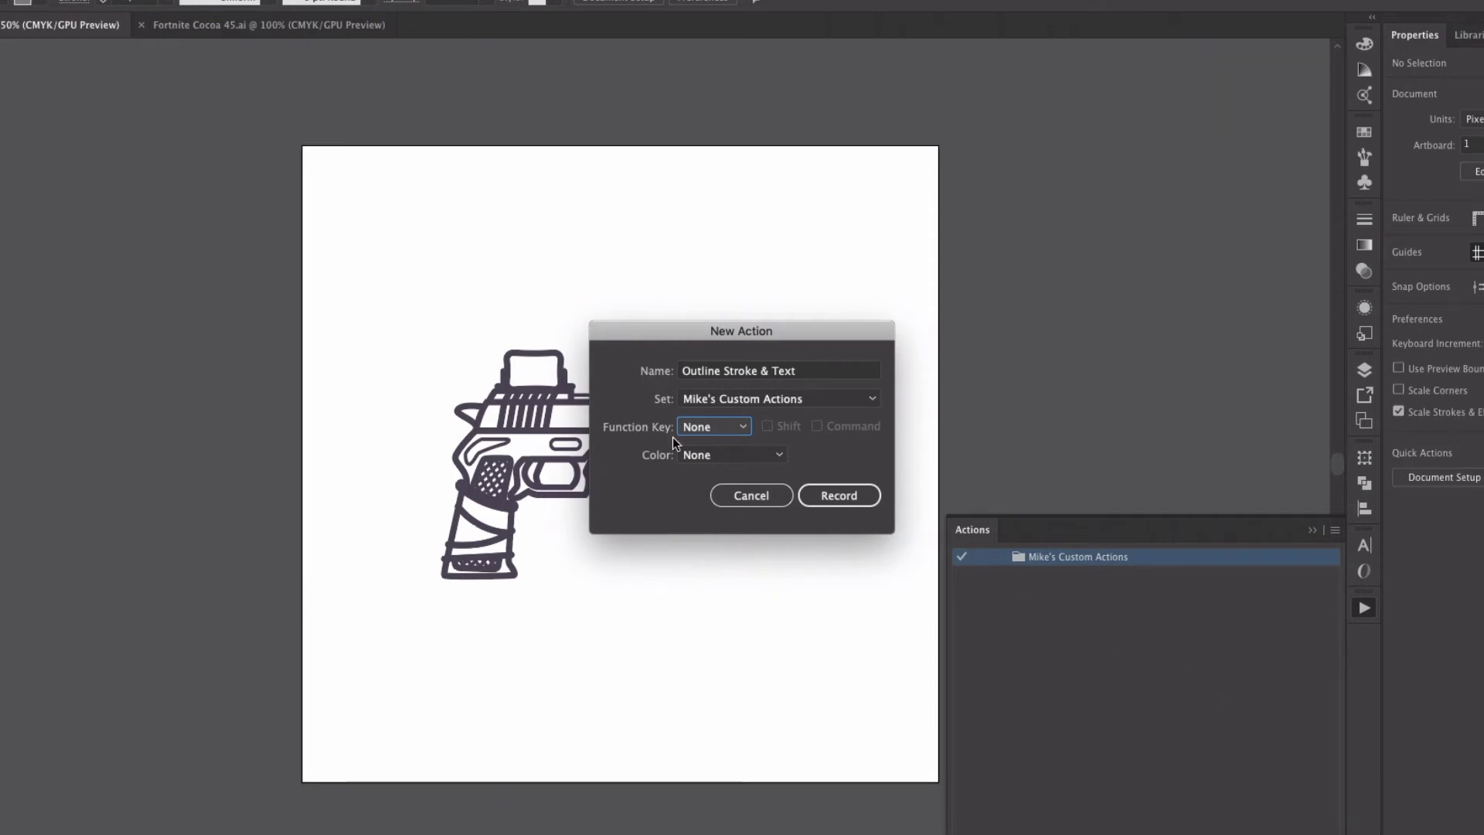
Step: Start recording the action and apply Outline Stroke to the entire gun line art
click(842, 490)
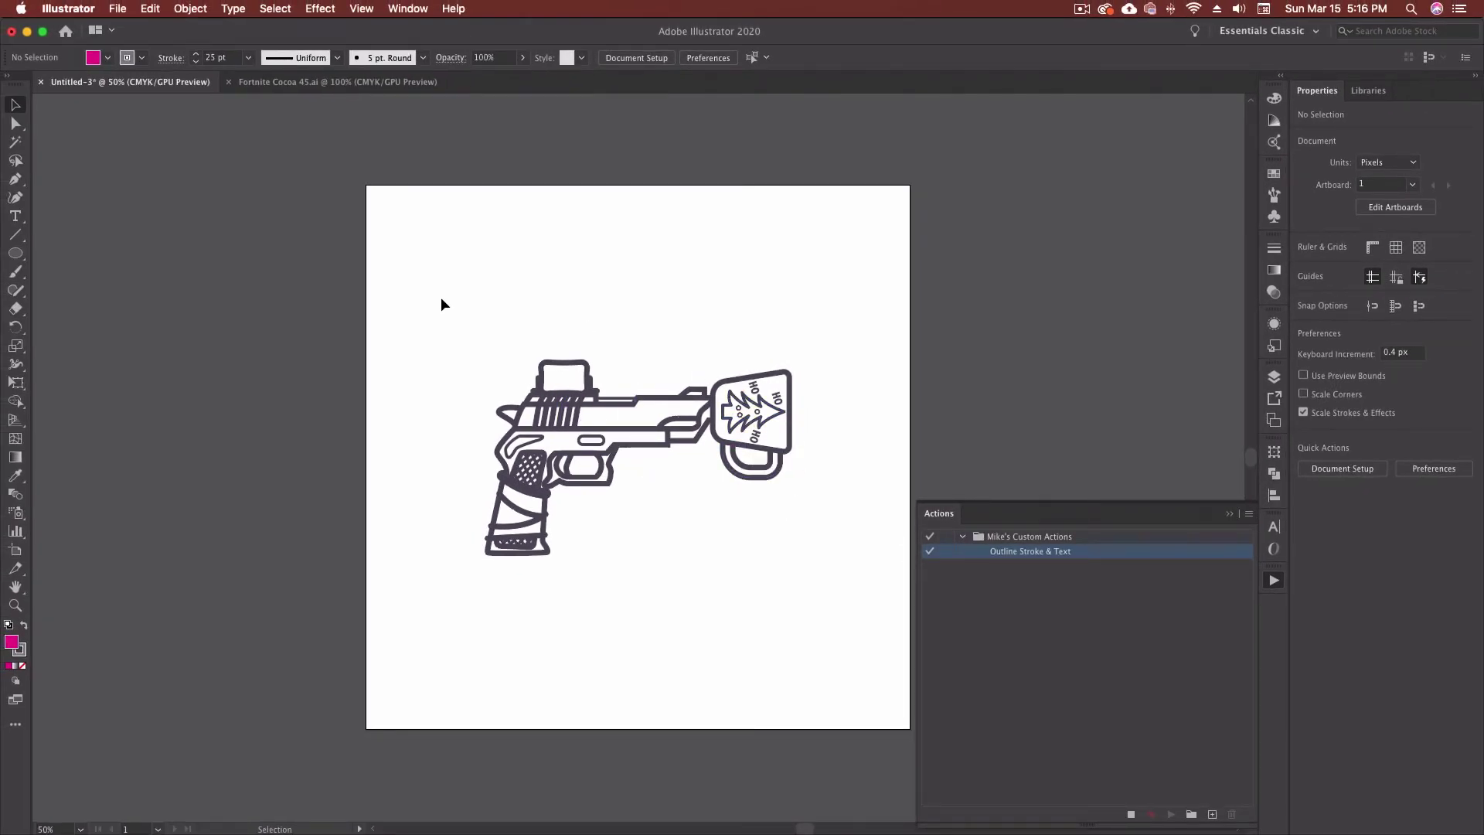
drag(440, 302, 844, 638)
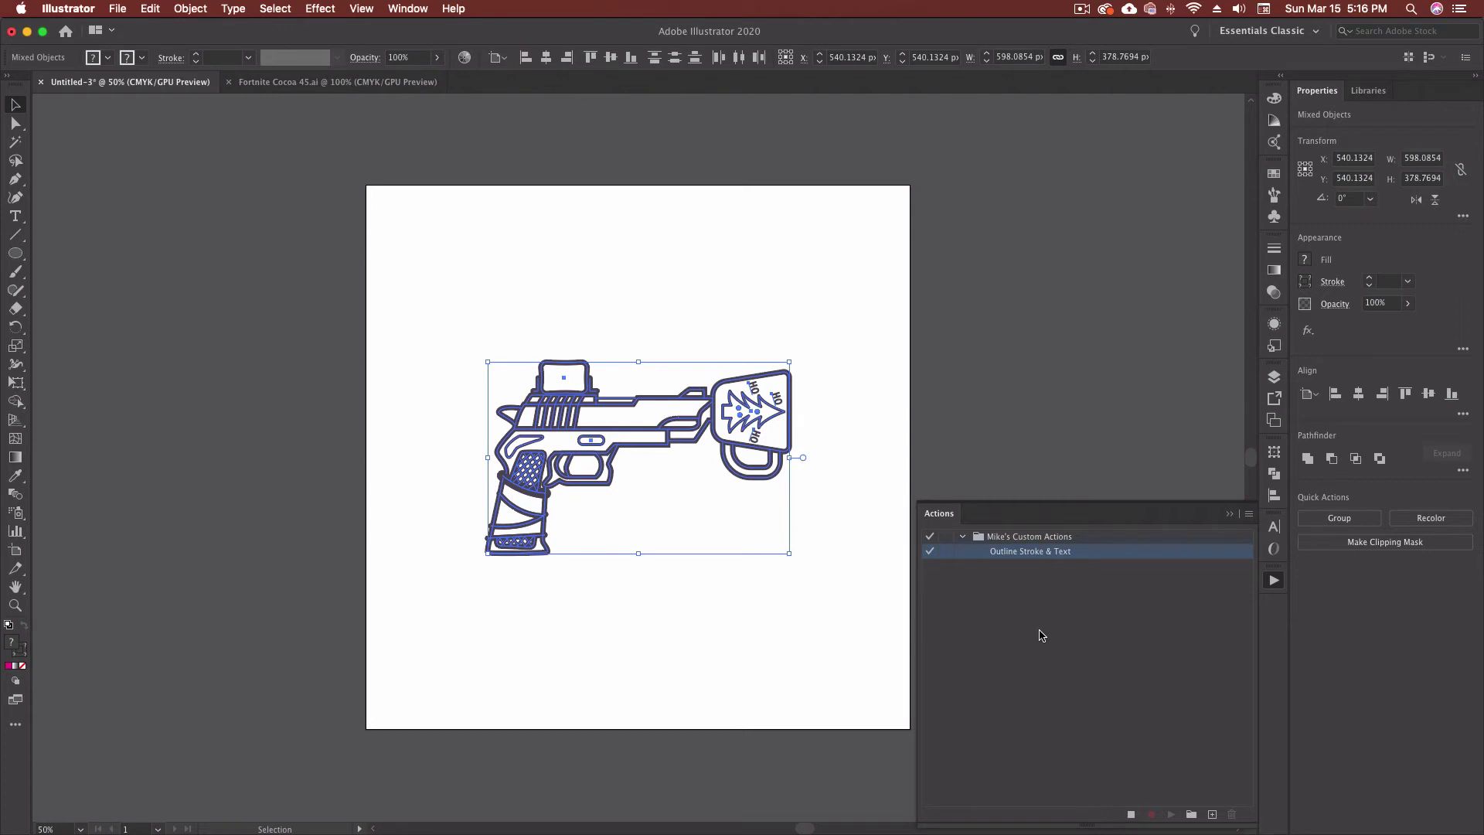
click(191, 8)
mouse_move(306, 357)
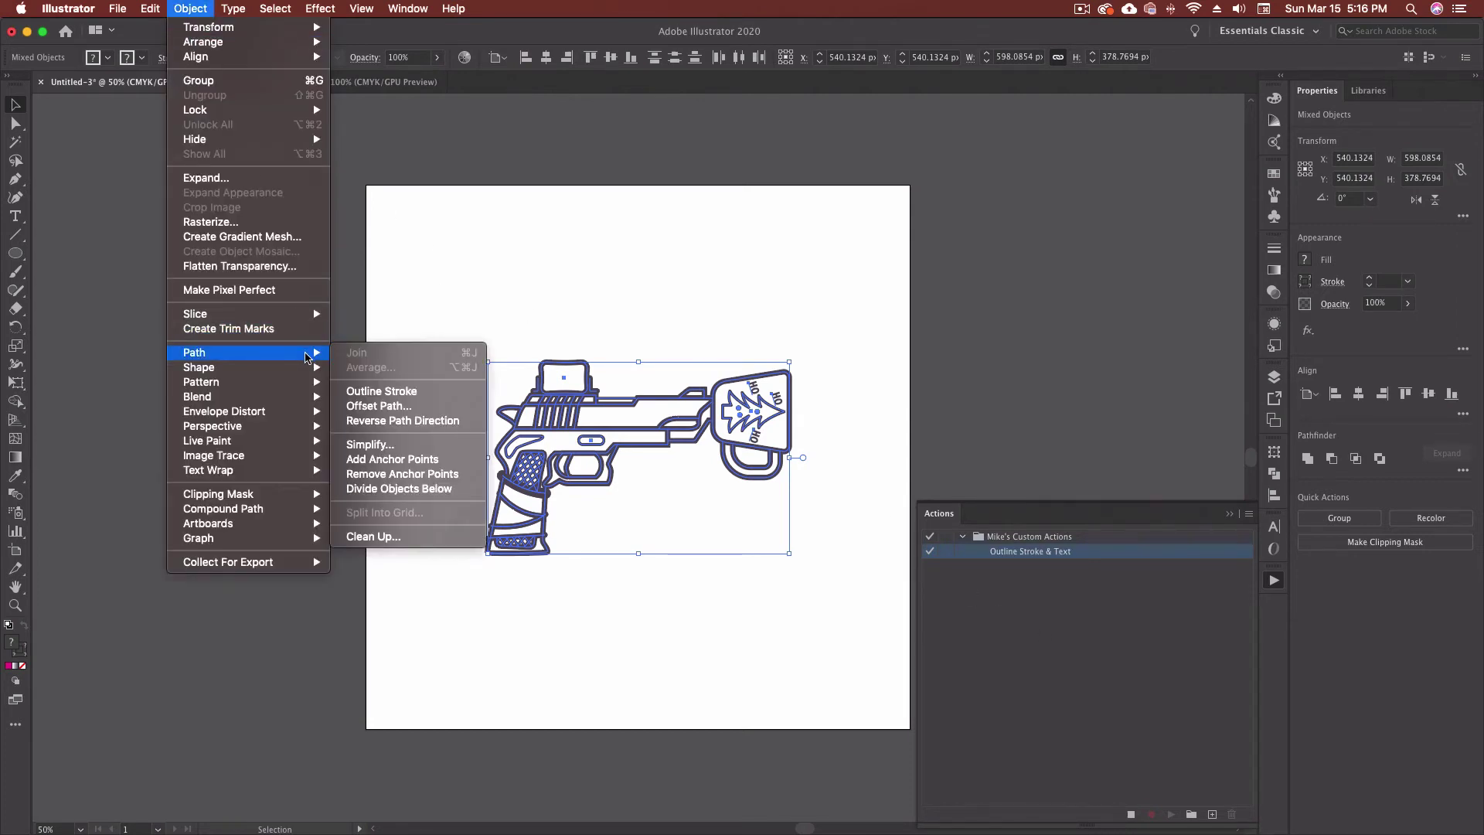
click(407, 392)
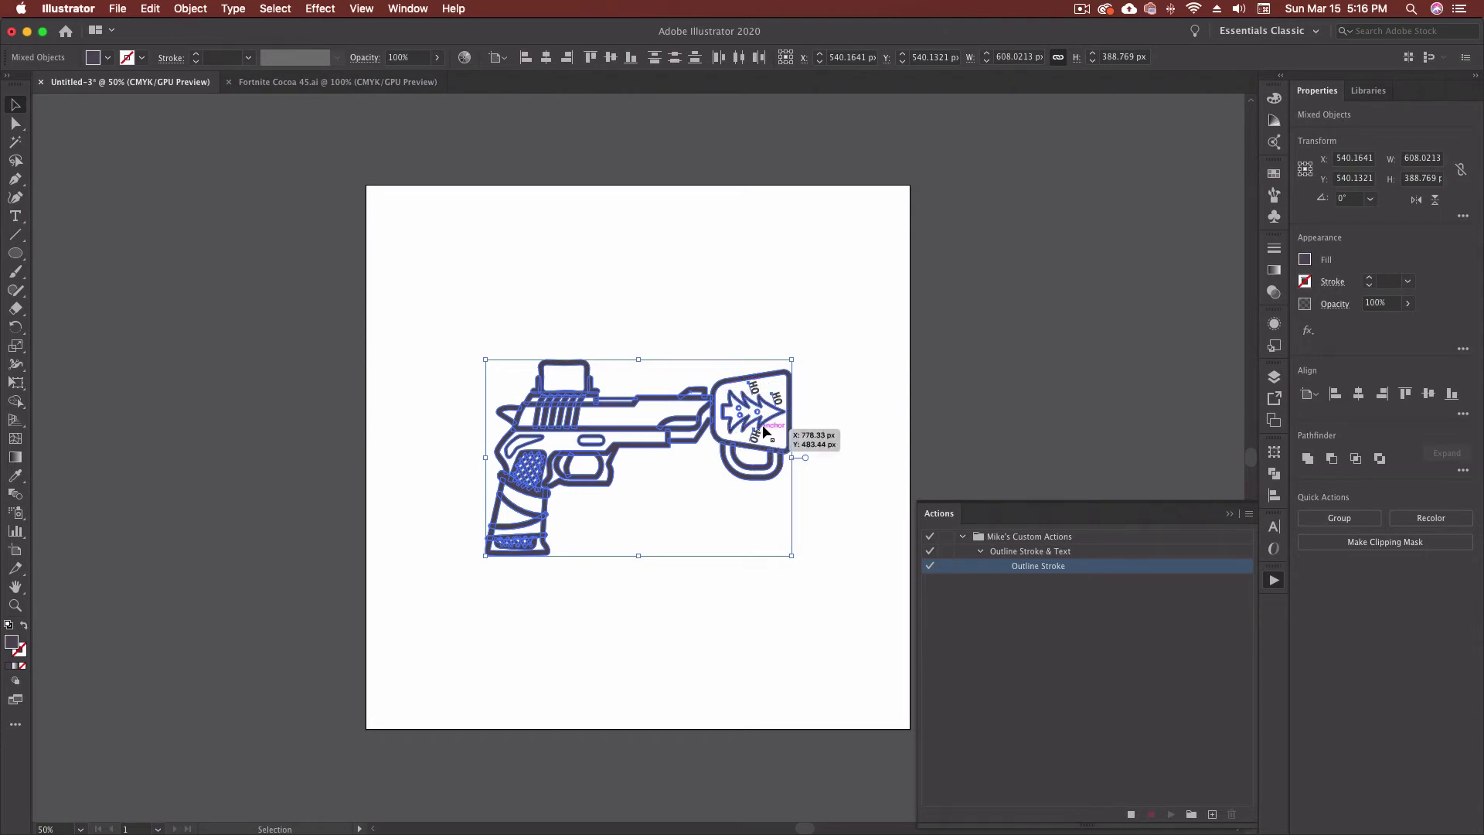
Step: Record converting the text to outlines and uniting all the selected shapes, and stop the recording
click(234, 9)
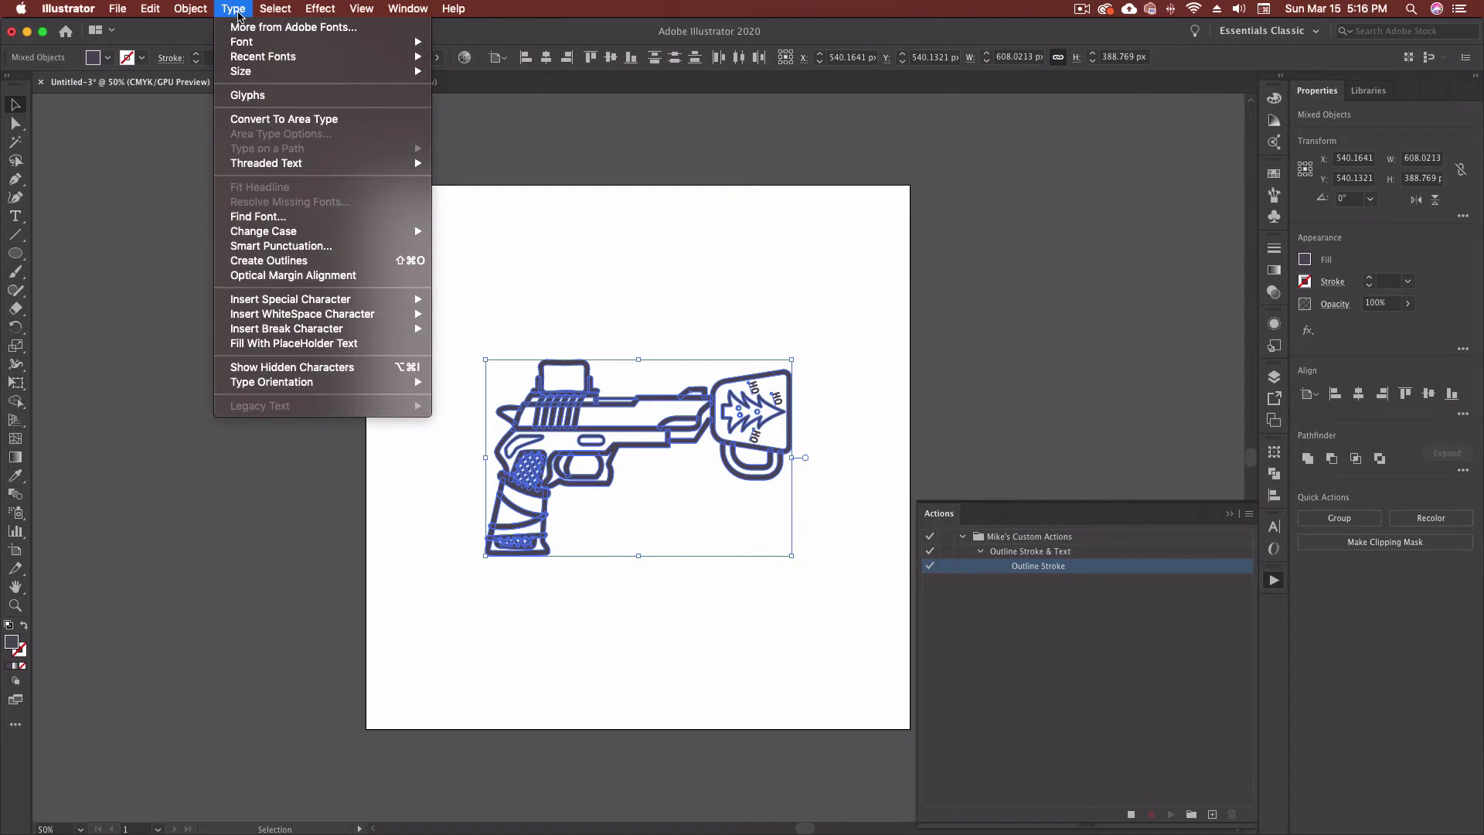
click(323, 264)
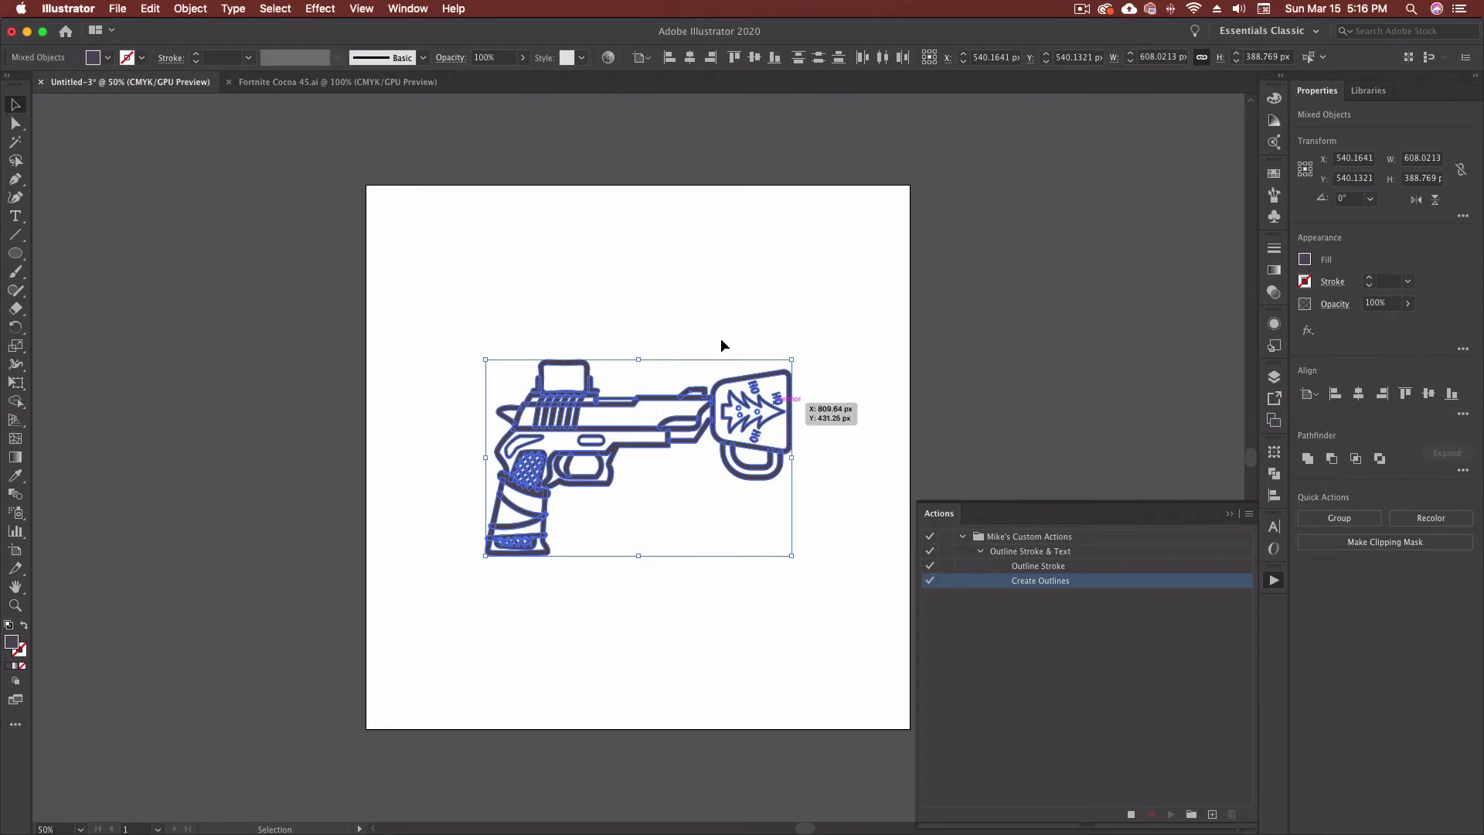
click(1307, 459)
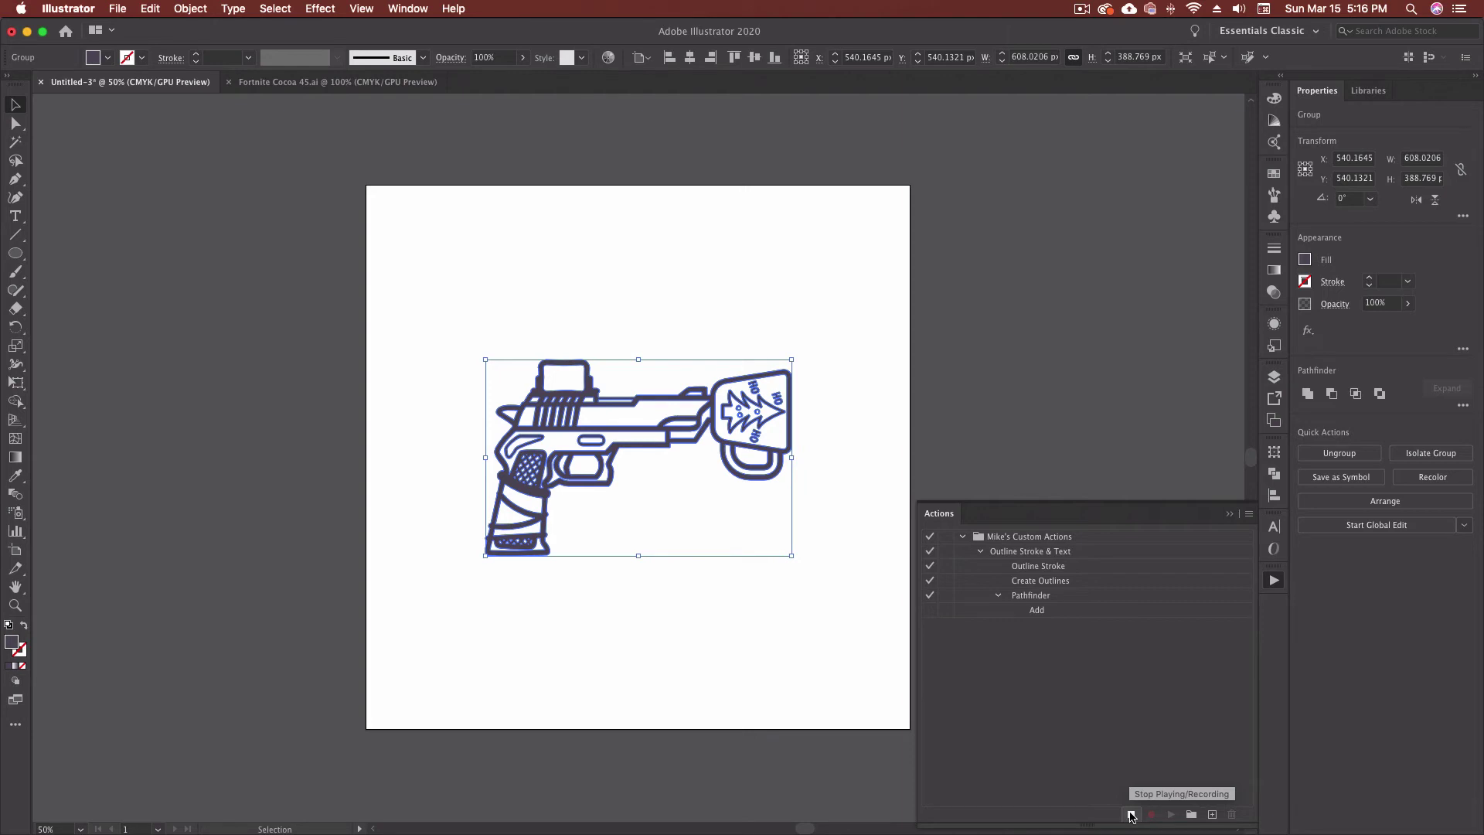
click(1131, 813)
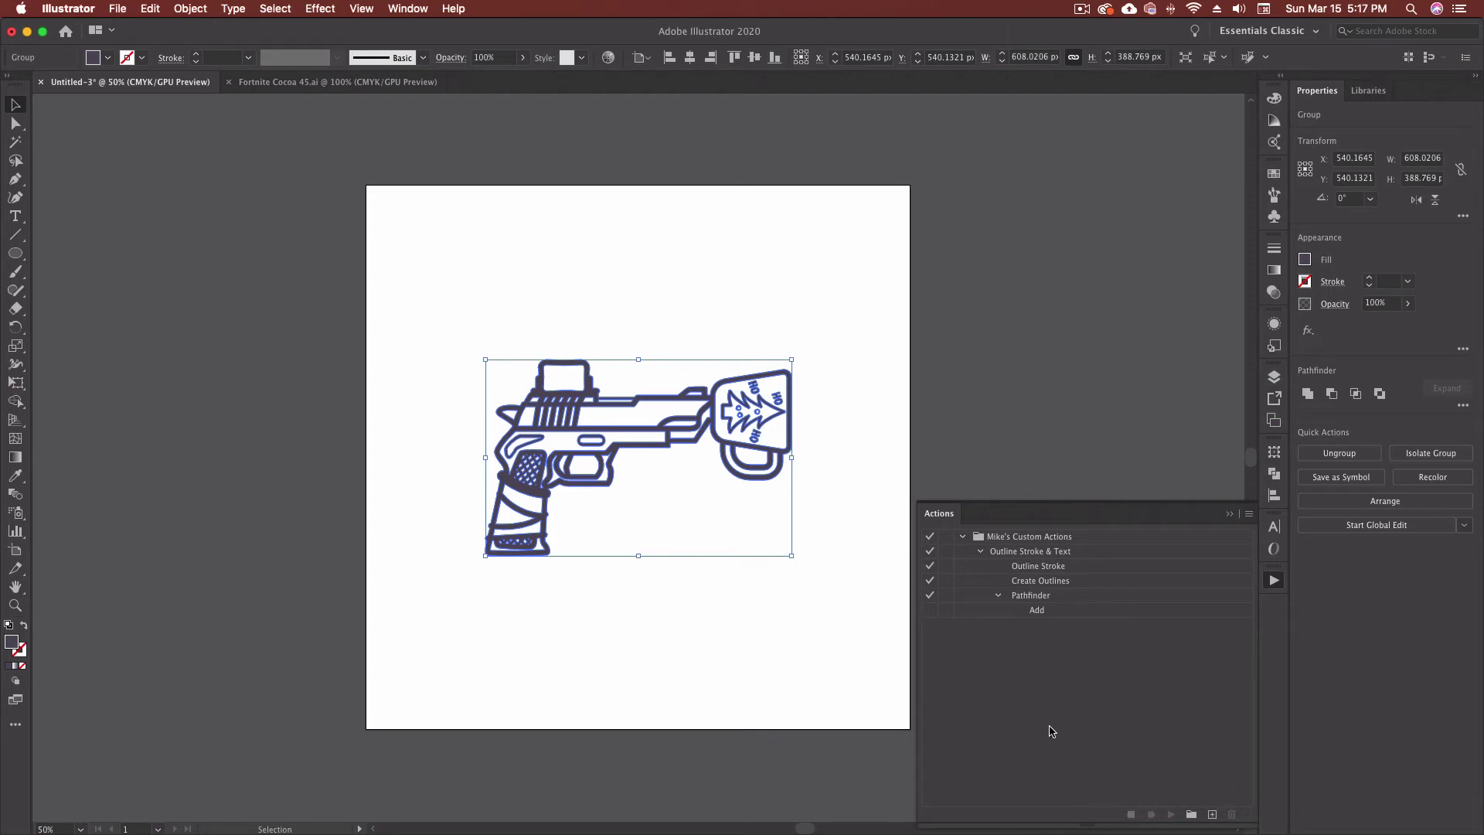
Step: Select the Outline Stroke & Text action, undo the outlining and uniting on the gun artwork, and deselect it
click(1055, 551)
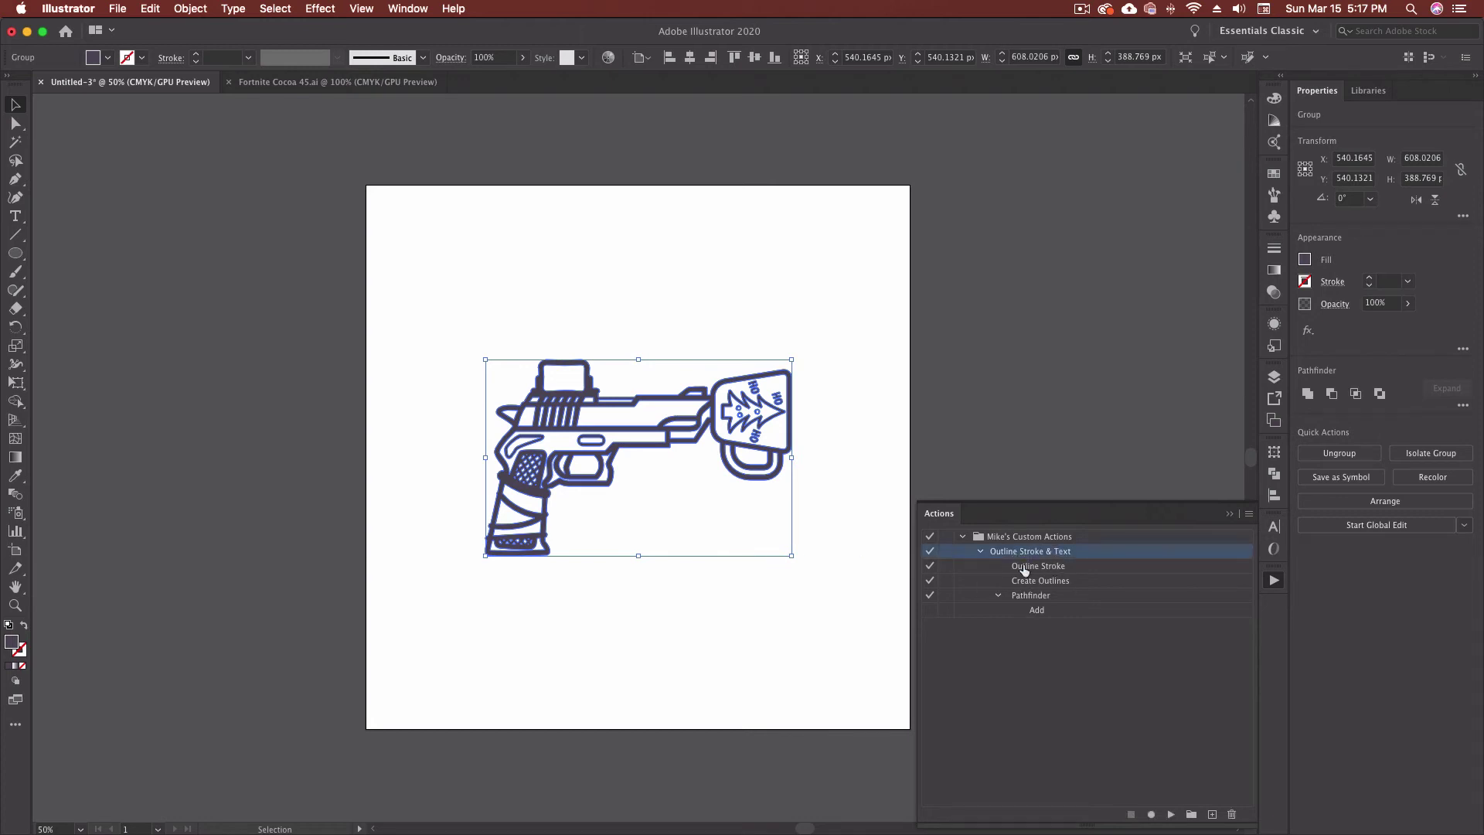
key(F2)
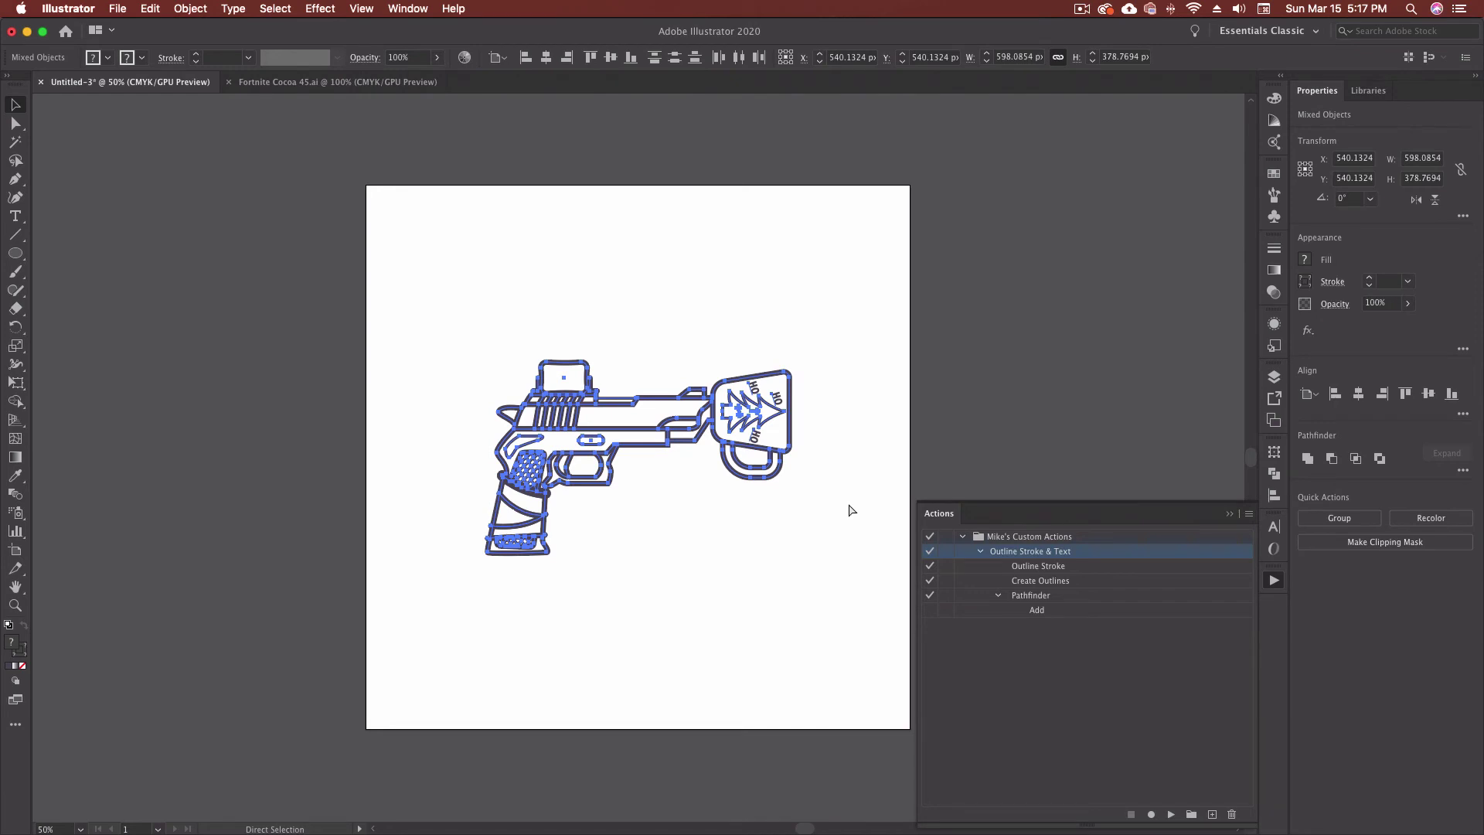
click(859, 485)
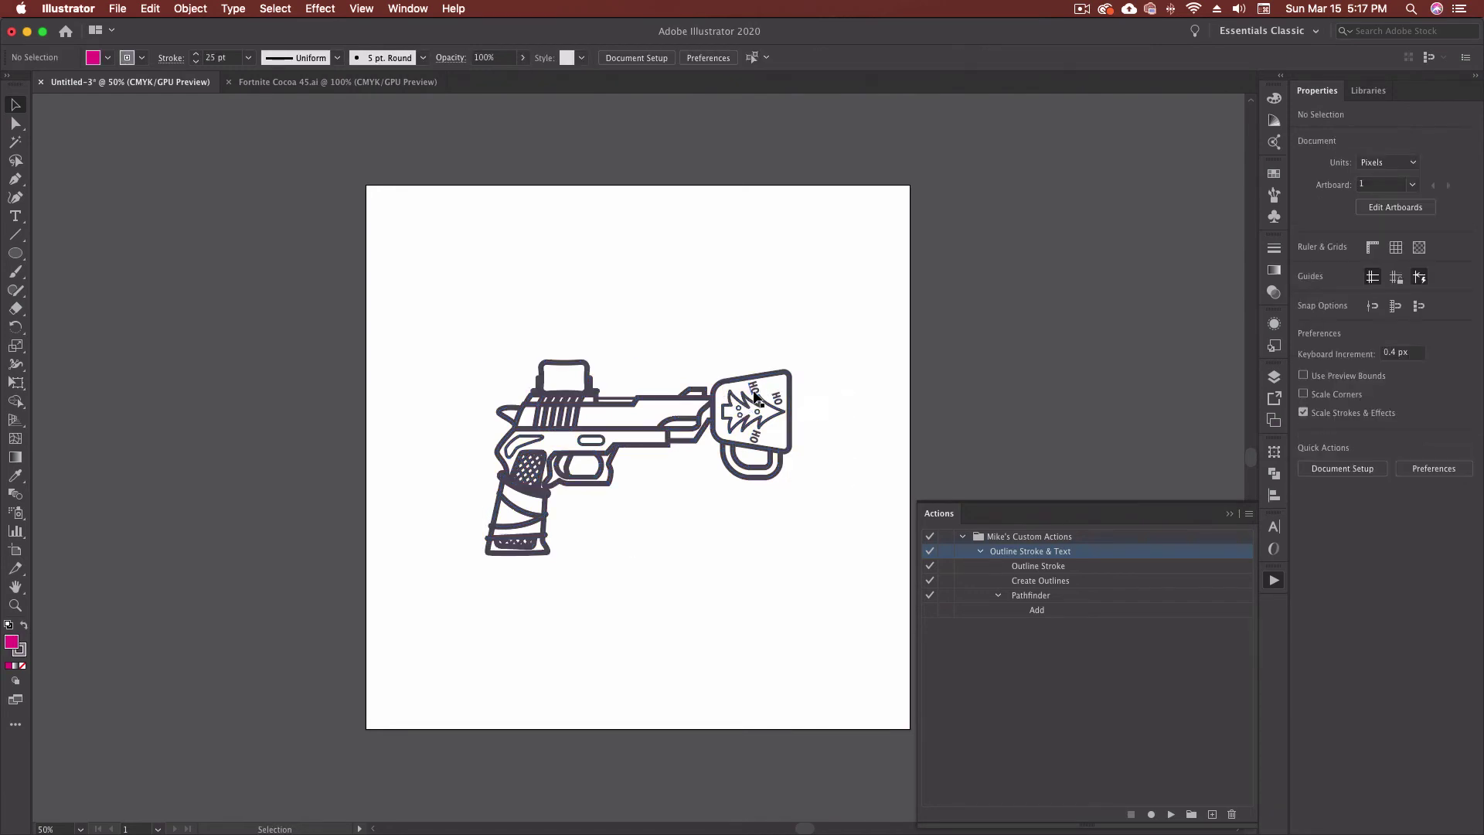
Step: Play the Outline Stroke & Text action on the entire gun line art and deselect the artwork
drag(456, 331, 835, 623)
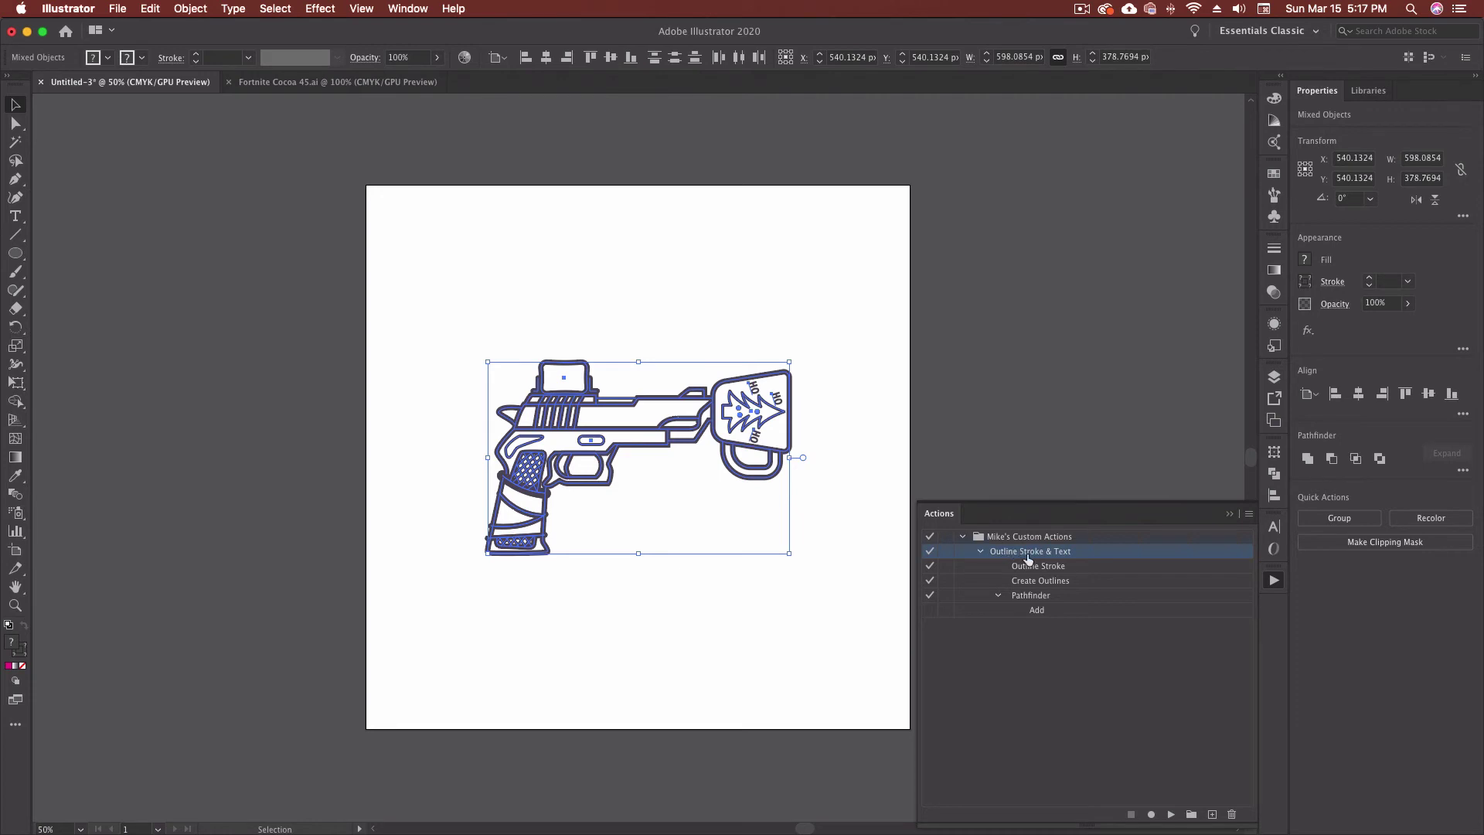
click(1170, 815)
click(608, 600)
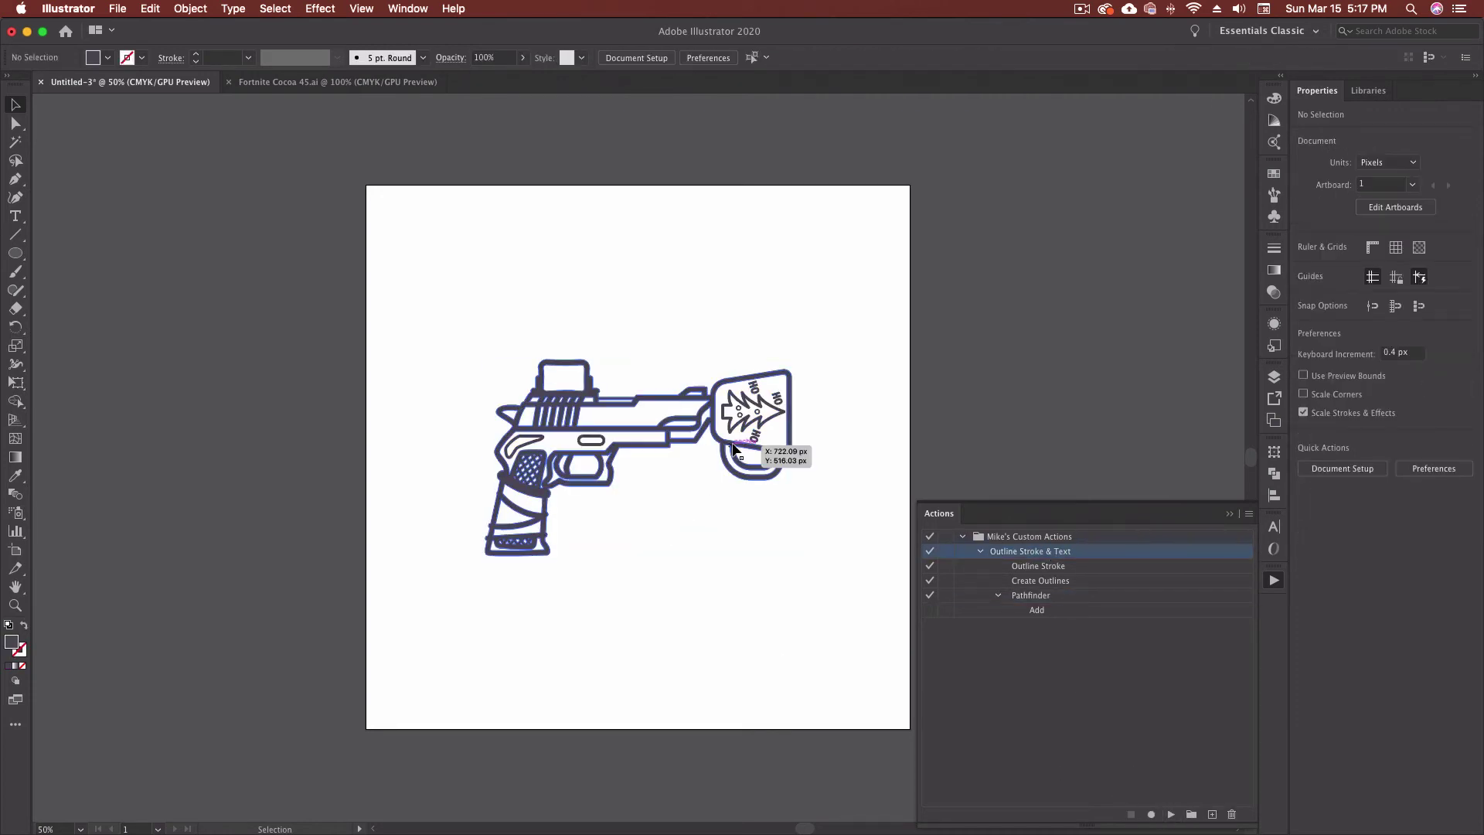
Step: Move the united gun artwork to test it as one piece, and undo the move
drag(733, 448, 565, 391)
key(super+z)
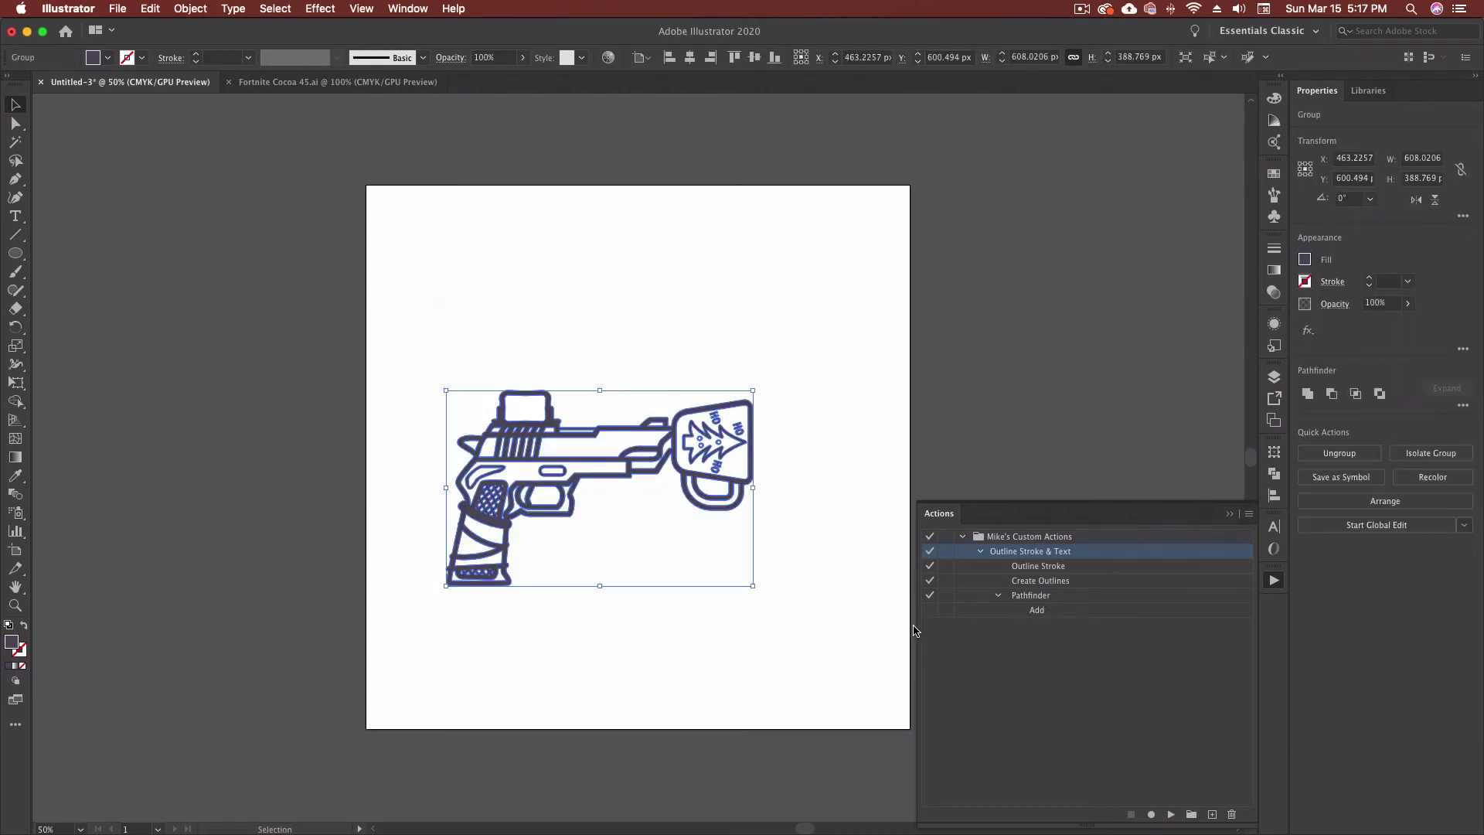
drag(696, 456, 579, 375)
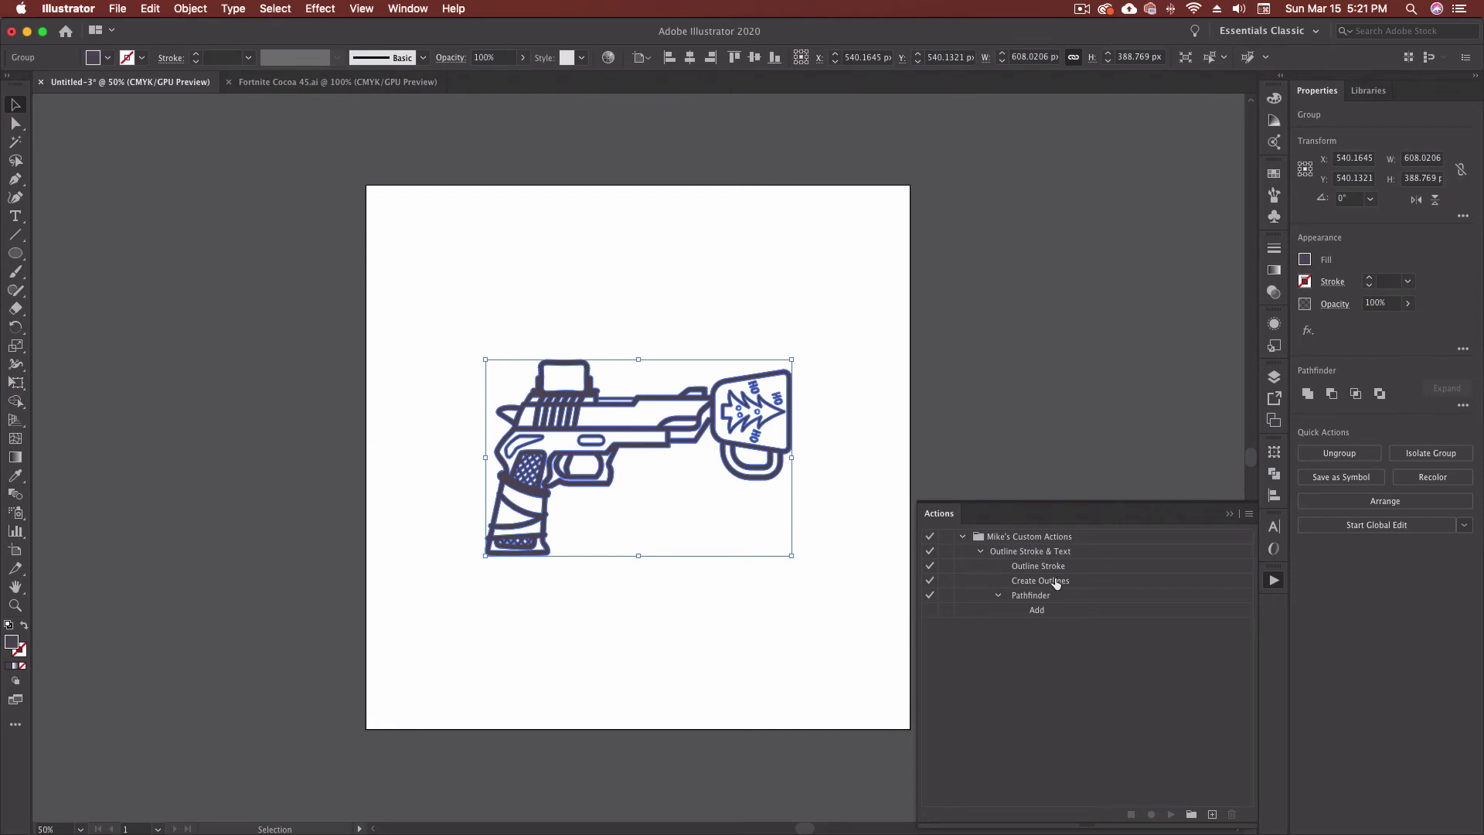
Step: Assign function key F1 to the Outline Stroke & Text action
click(1053, 553)
click(1247, 517)
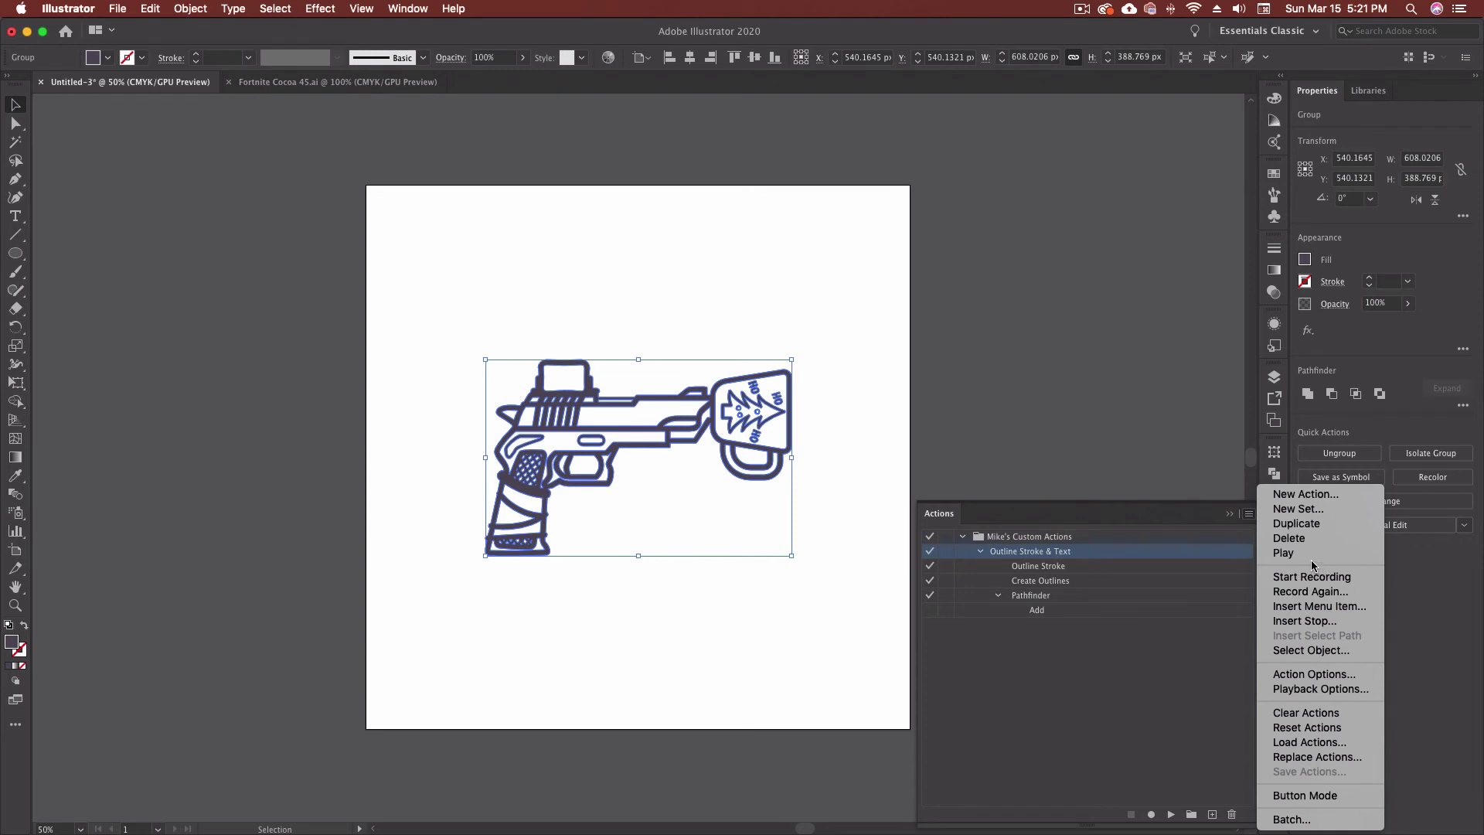
click(1344, 680)
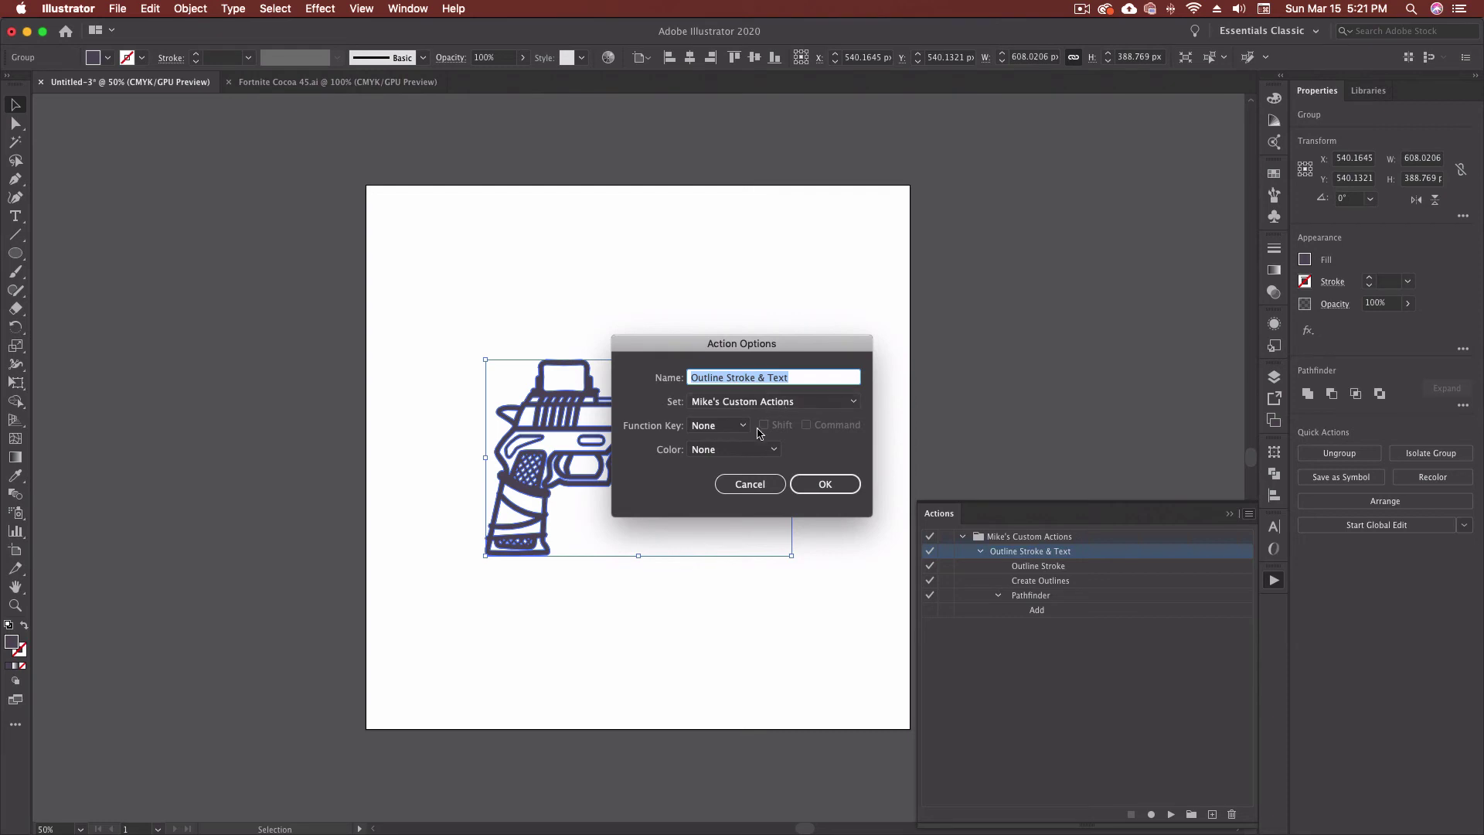
click(718, 425)
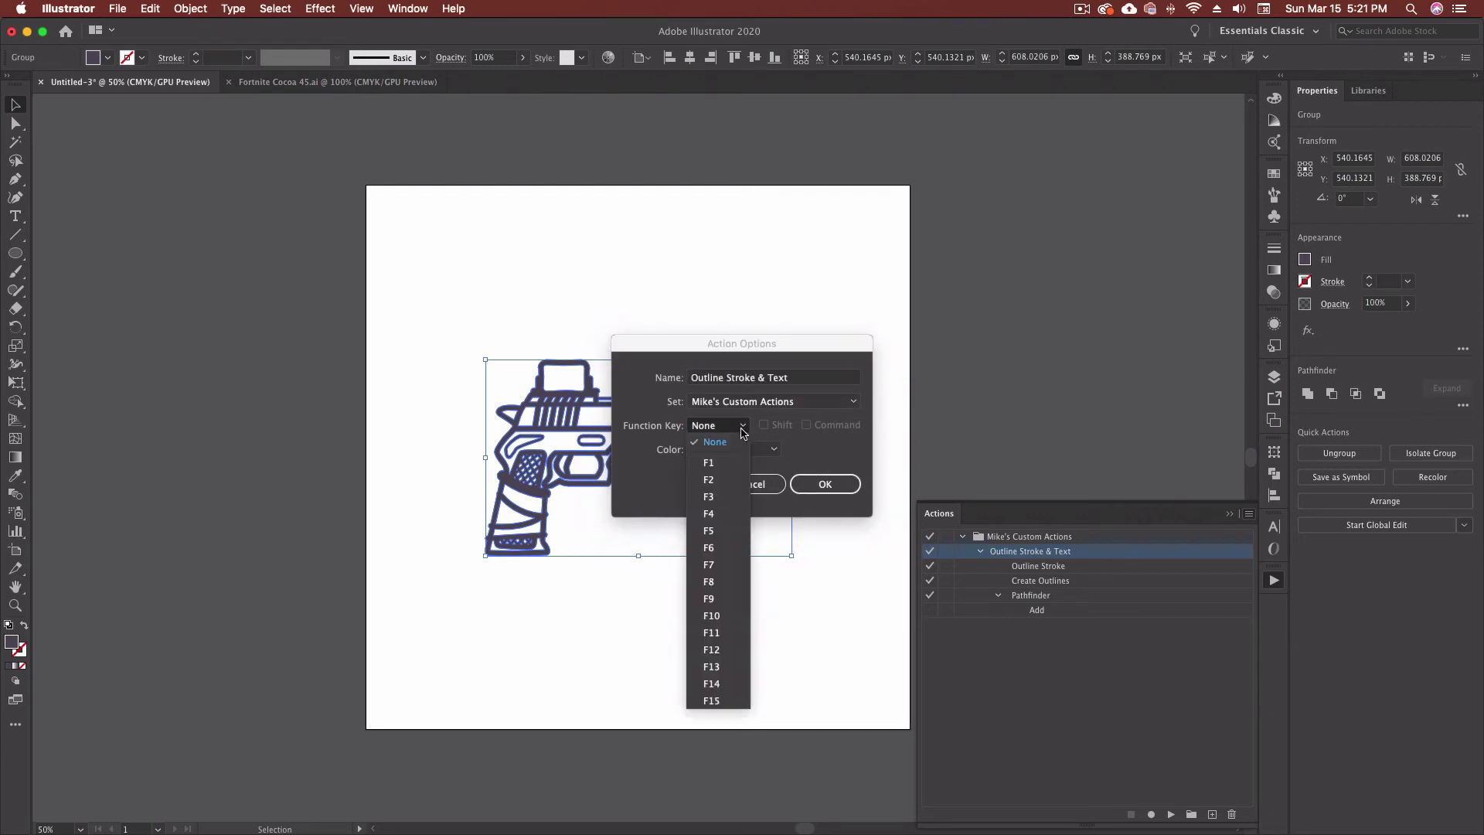
click(715, 462)
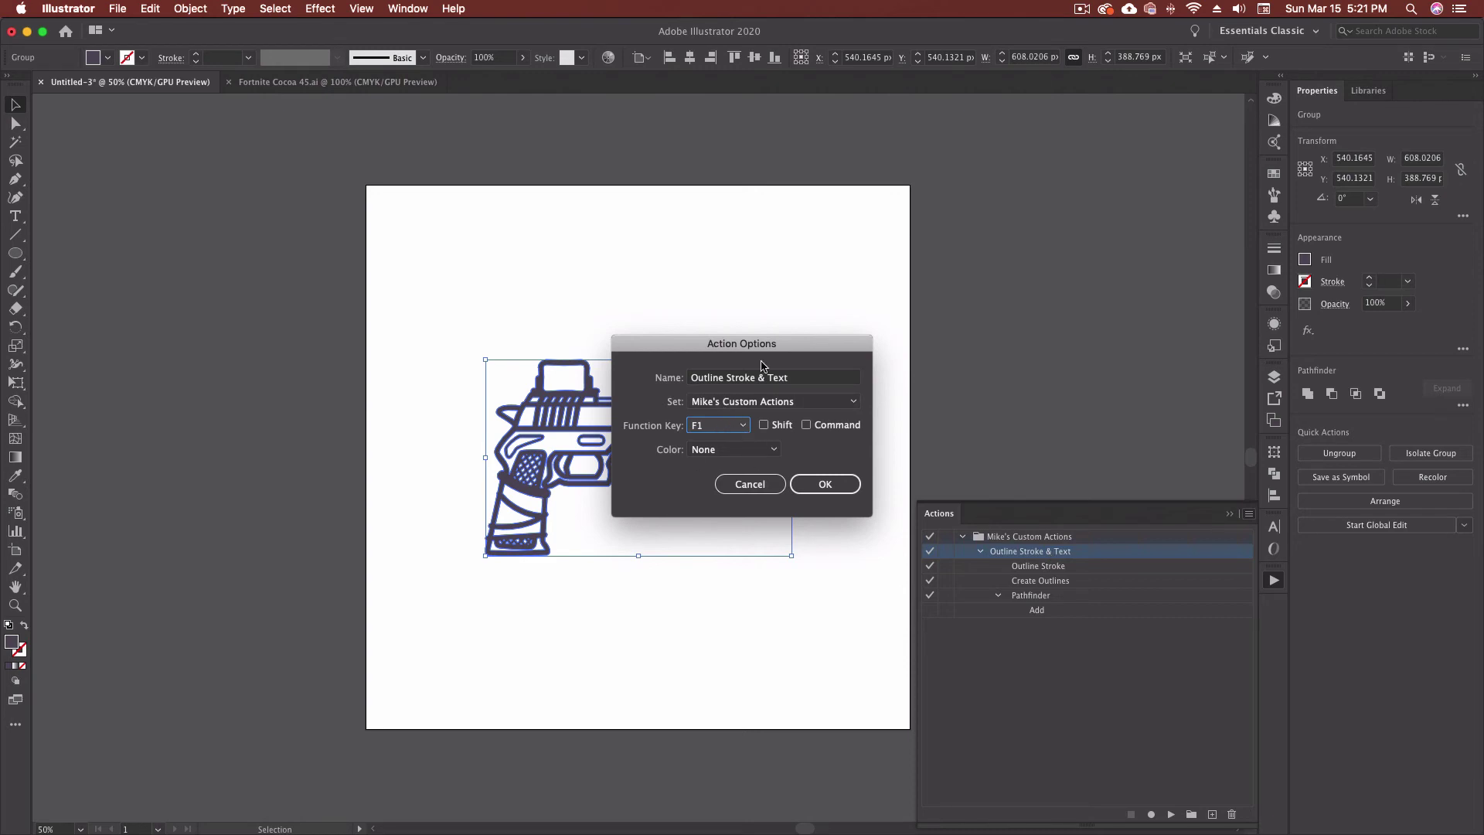
click(824, 484)
Step: Set the actions' playback performance to Step By Step
click(1248, 513)
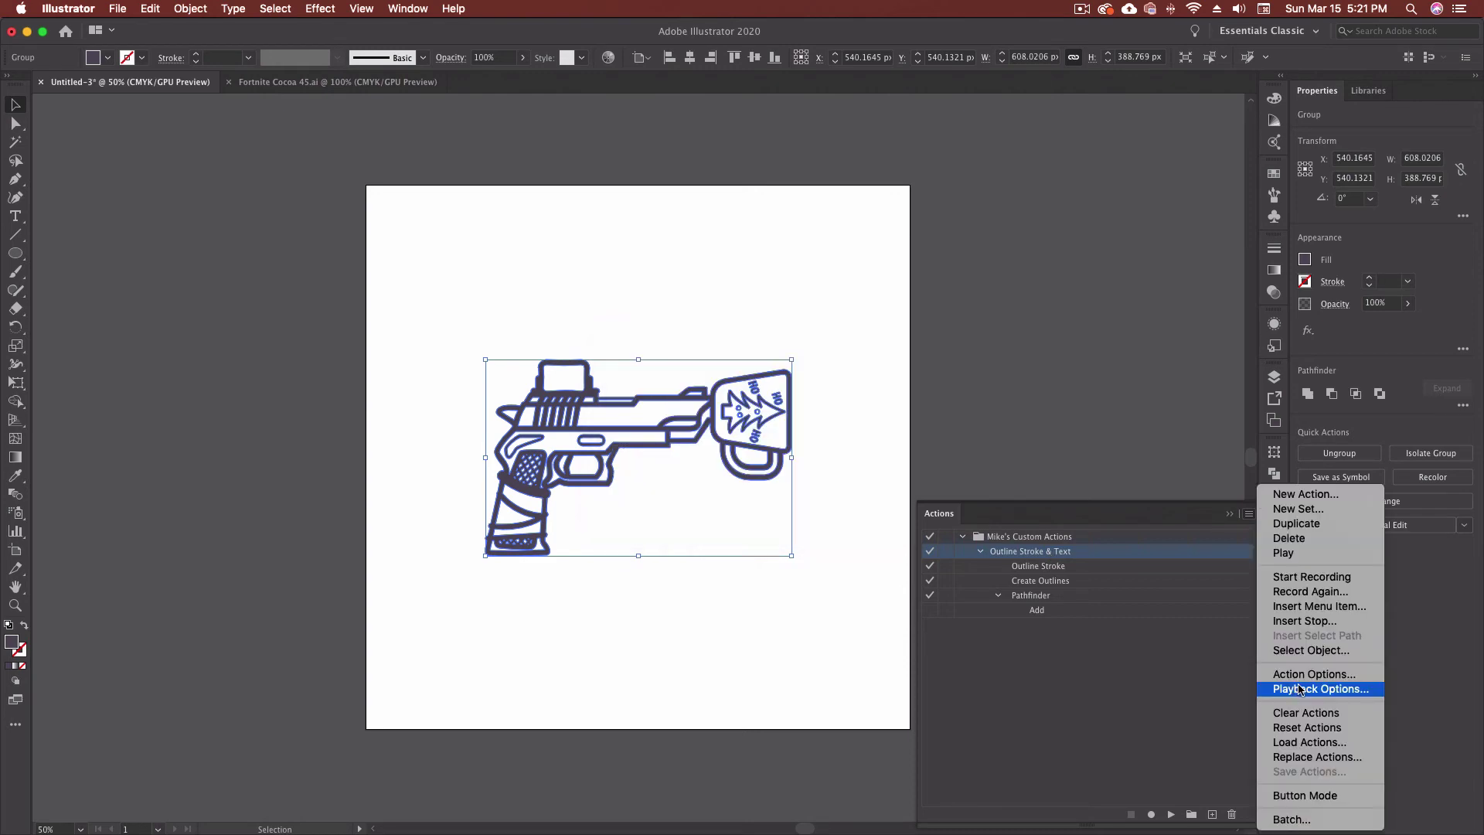
click(1331, 689)
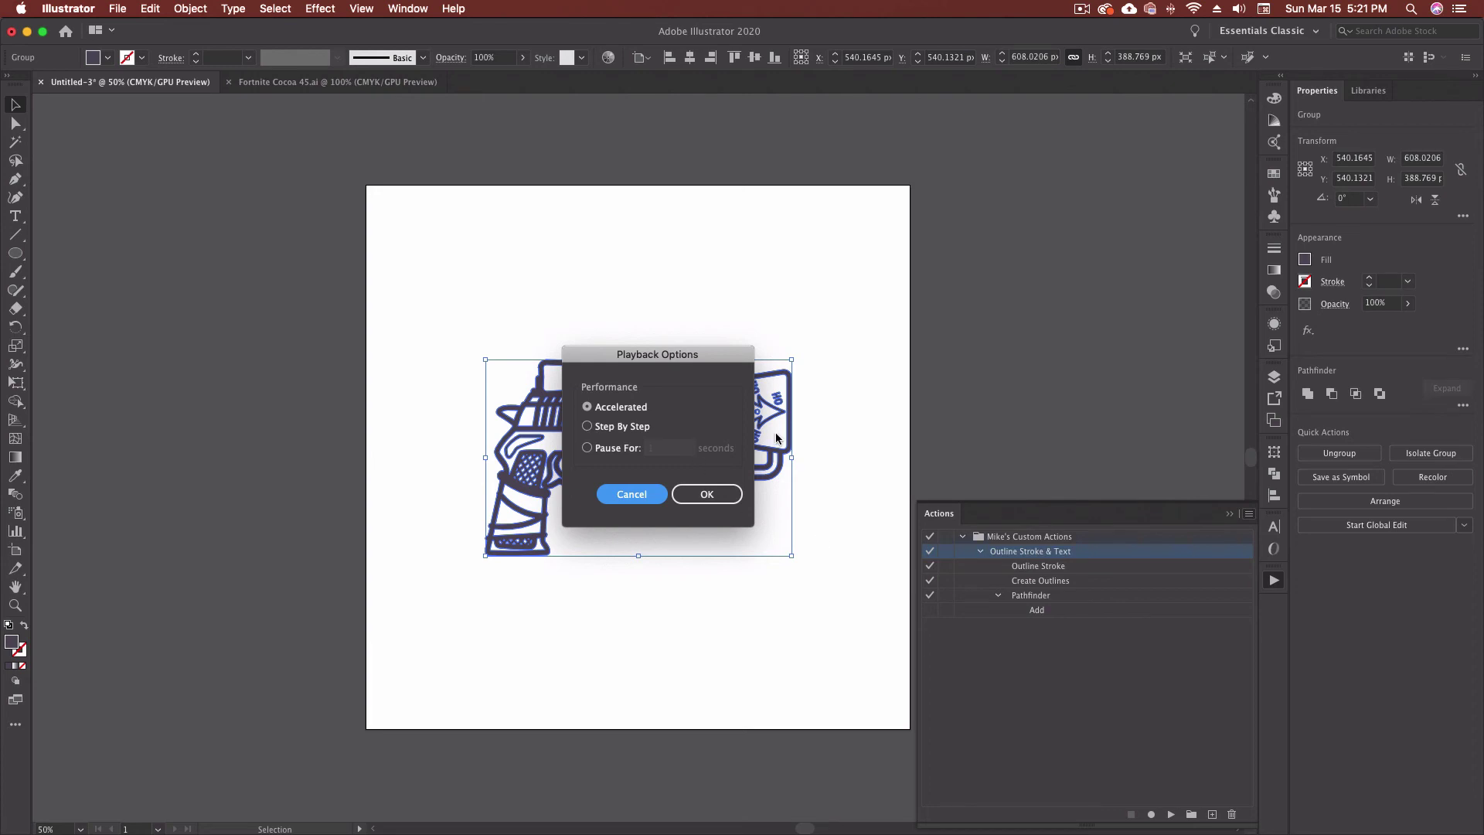
click(626, 412)
click(623, 426)
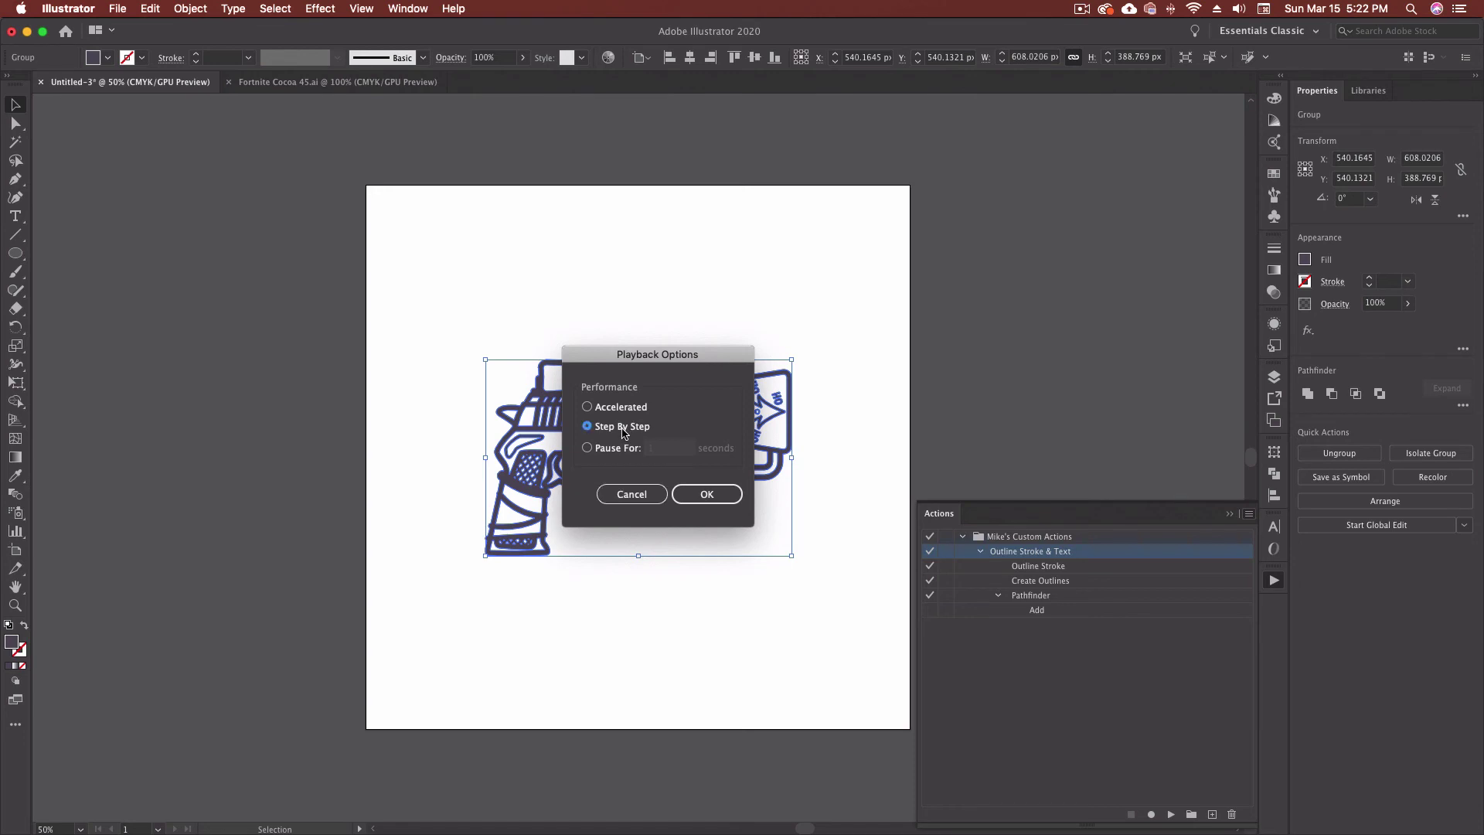
click(707, 494)
Step: Undo the outlining and uniting that the action applied to the gun artwork
key(super+a)
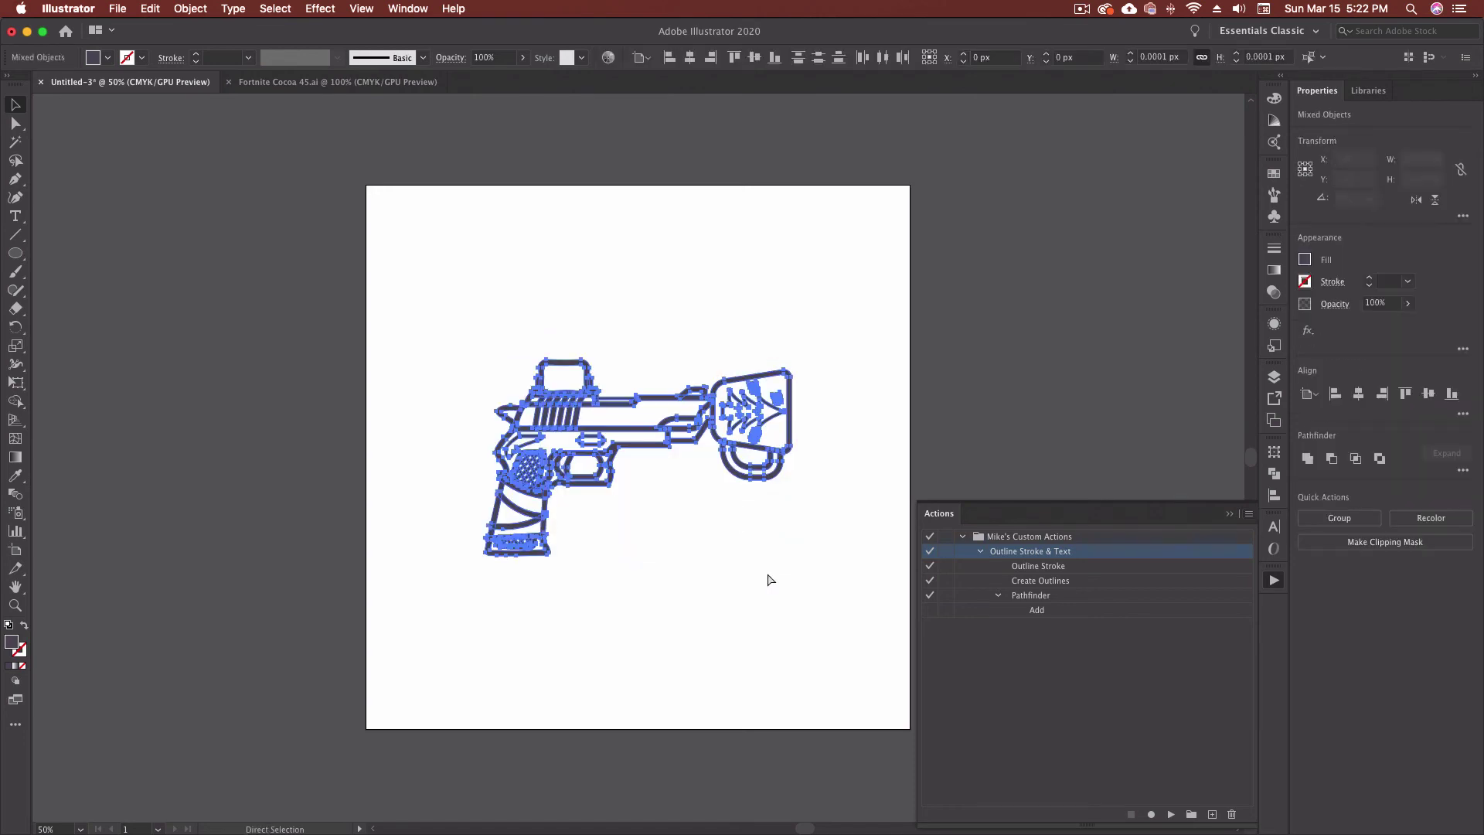
key(v)
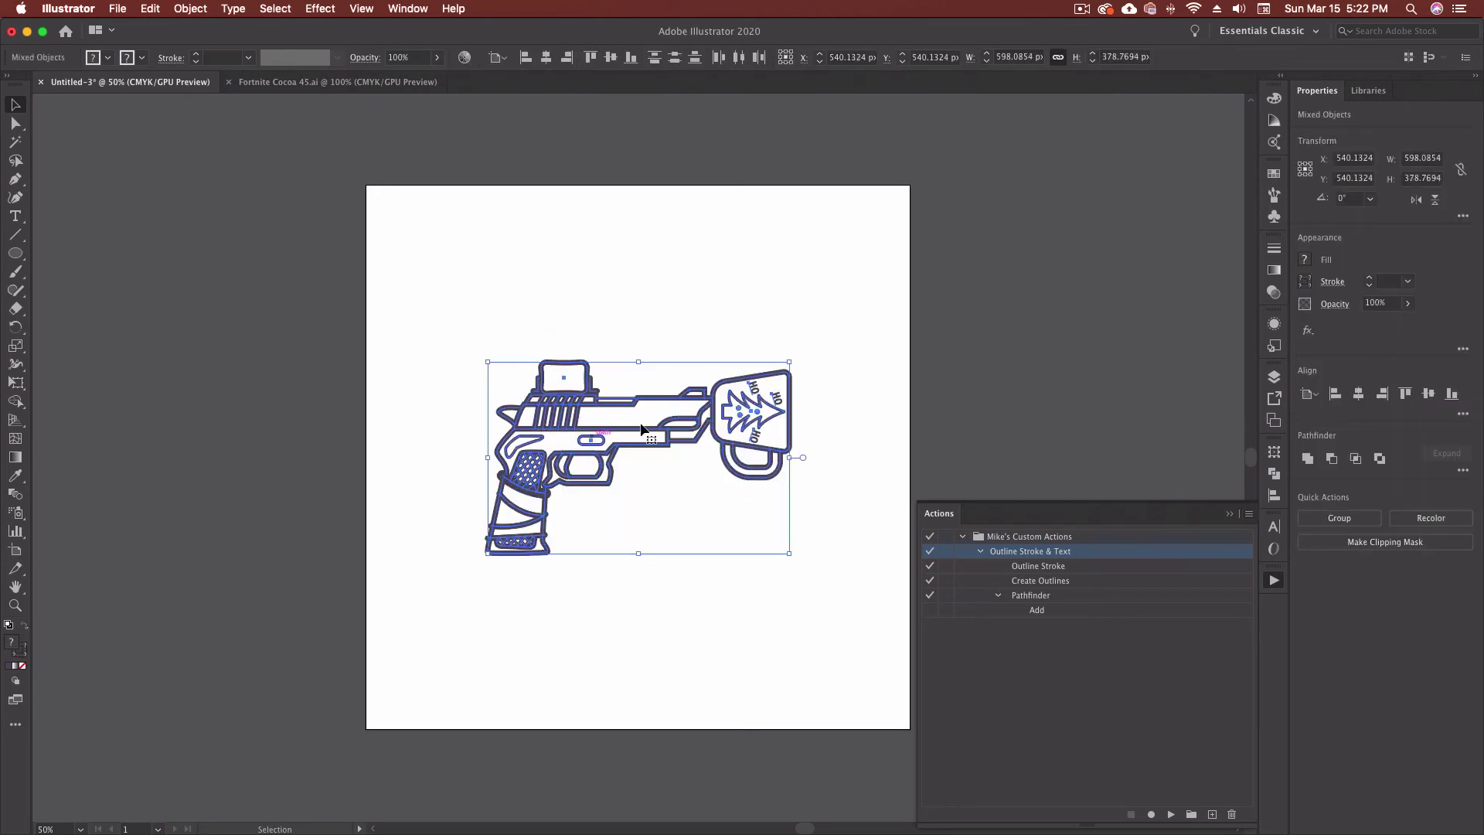
Step: Play the Outline Stroke & Text action on the selected gun artwork, and switch the action list to Button Mode
click(1170, 814)
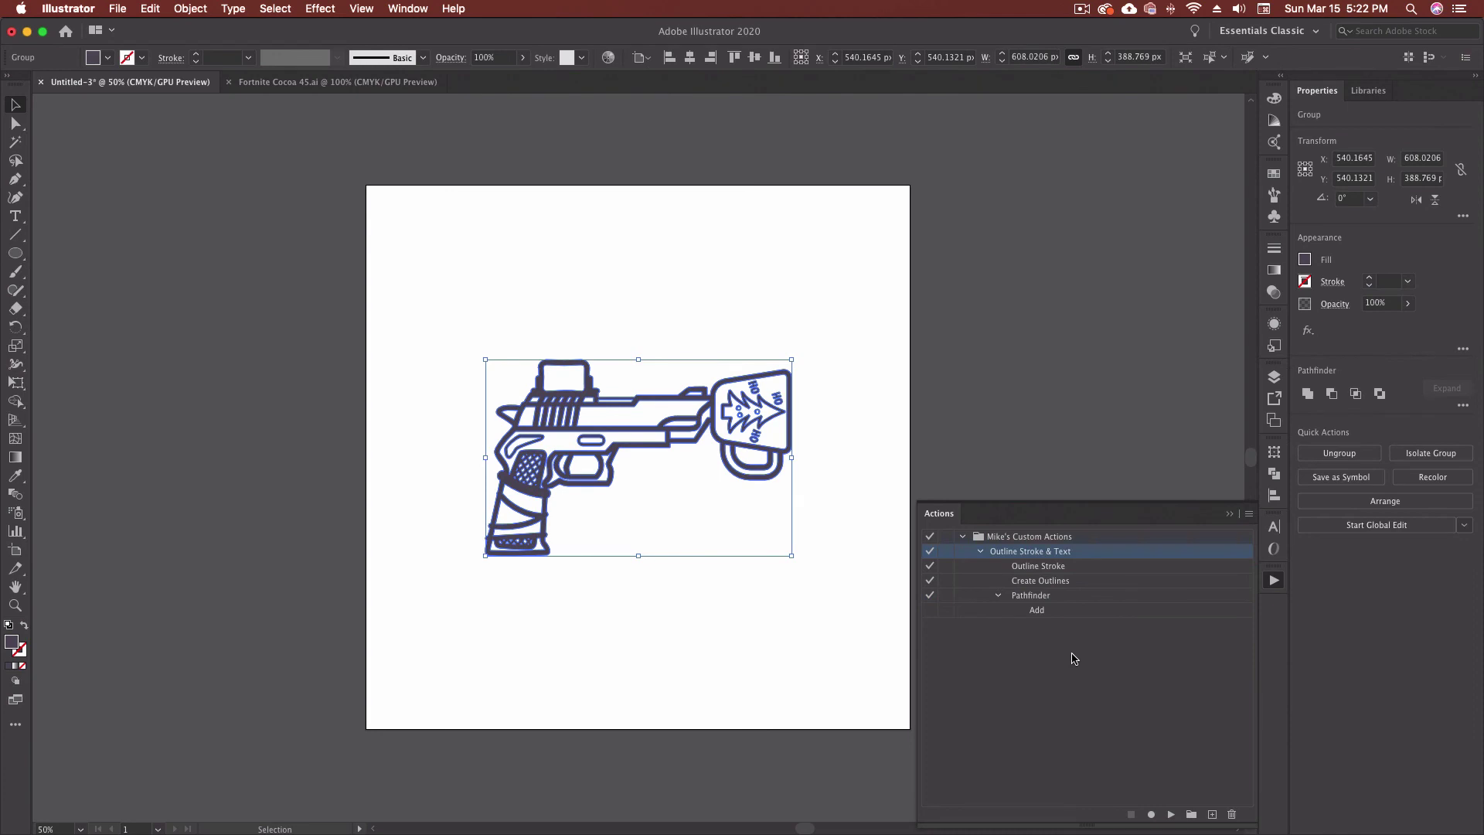
click(1249, 513)
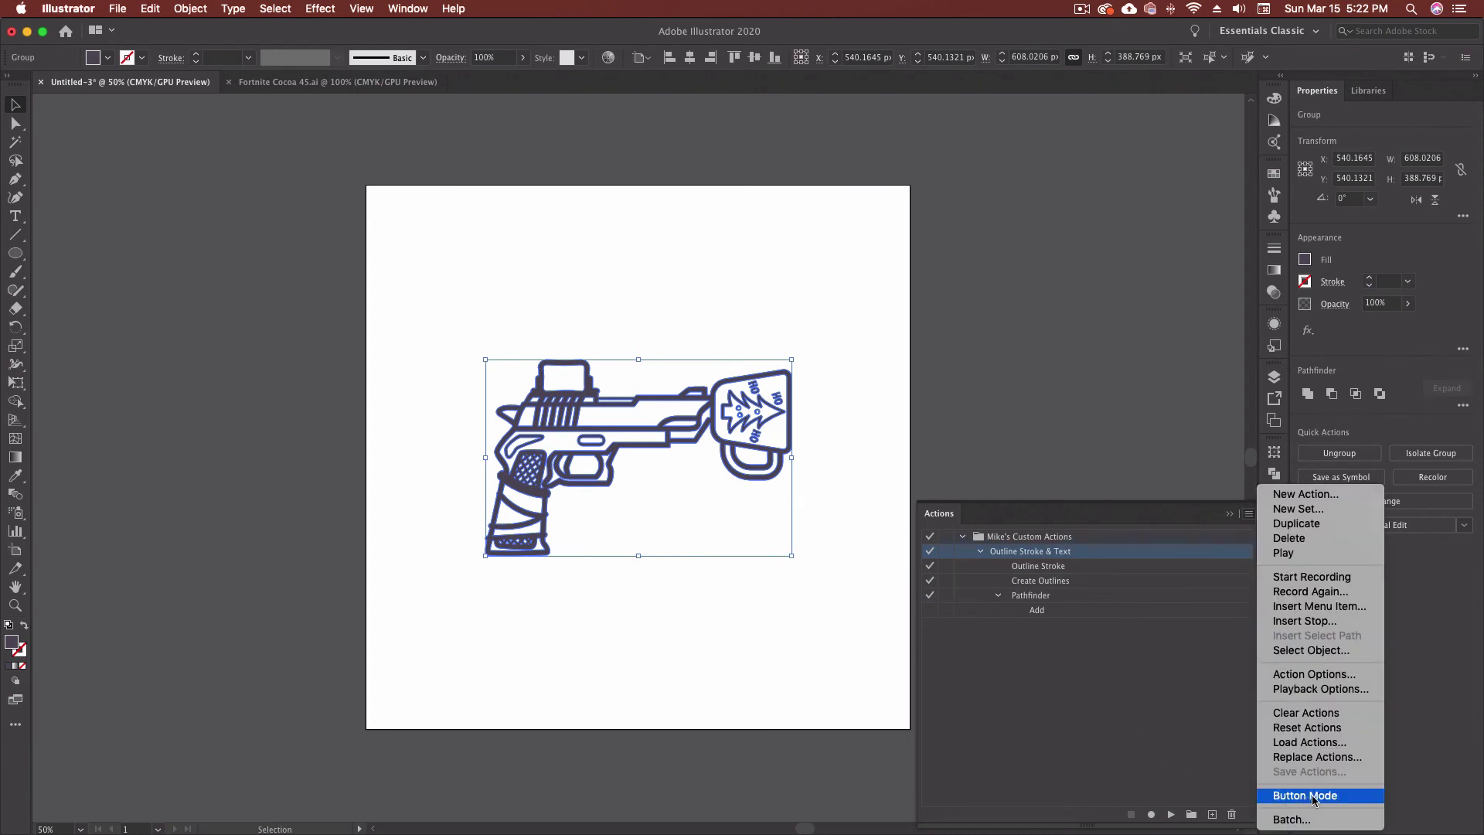
click(1275, 796)
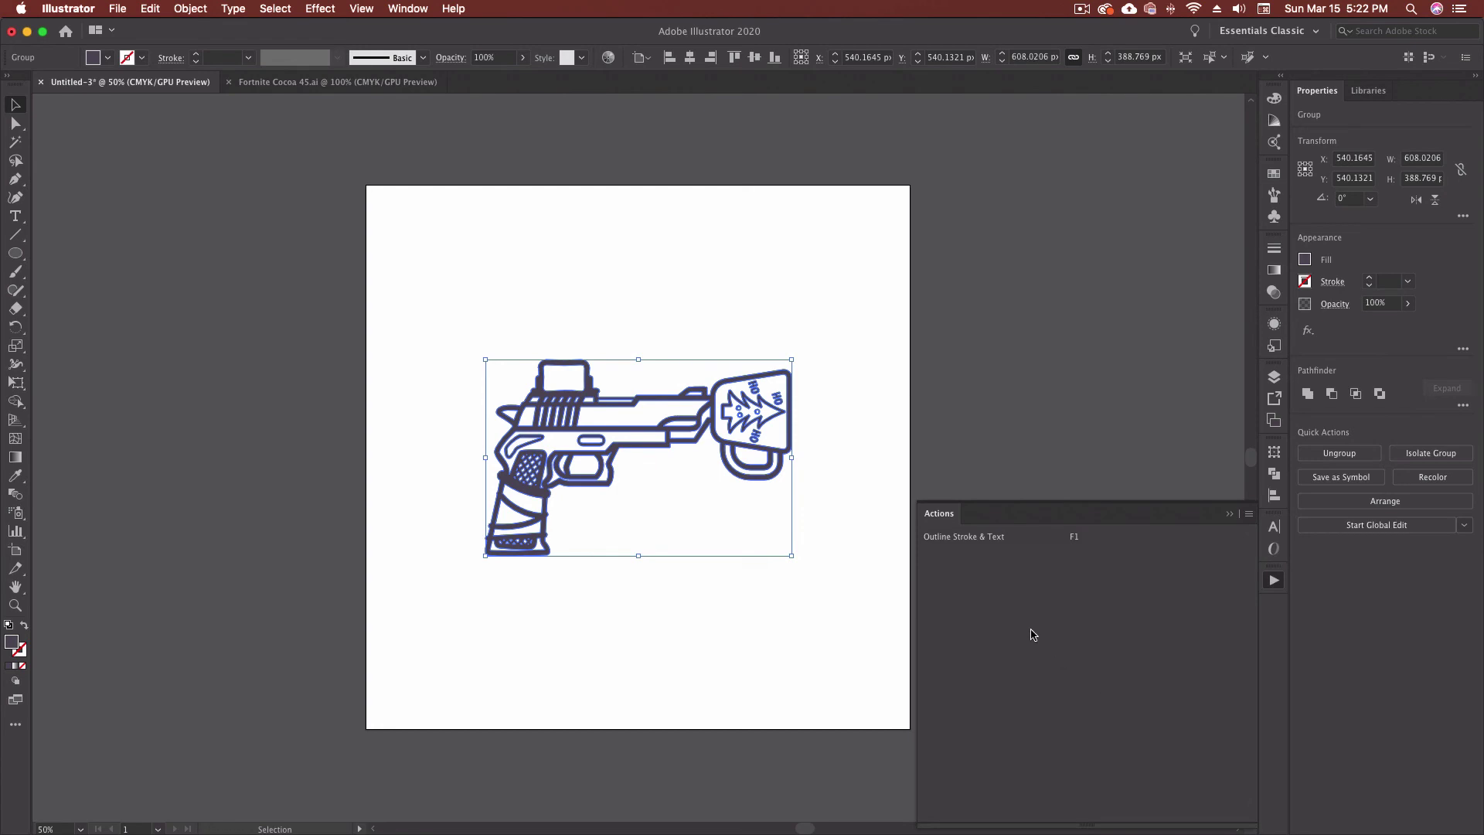
Step: Reselect the whole gun artwork and run the Outline Stroke & Text action on it from Button Mode
click(719, 525)
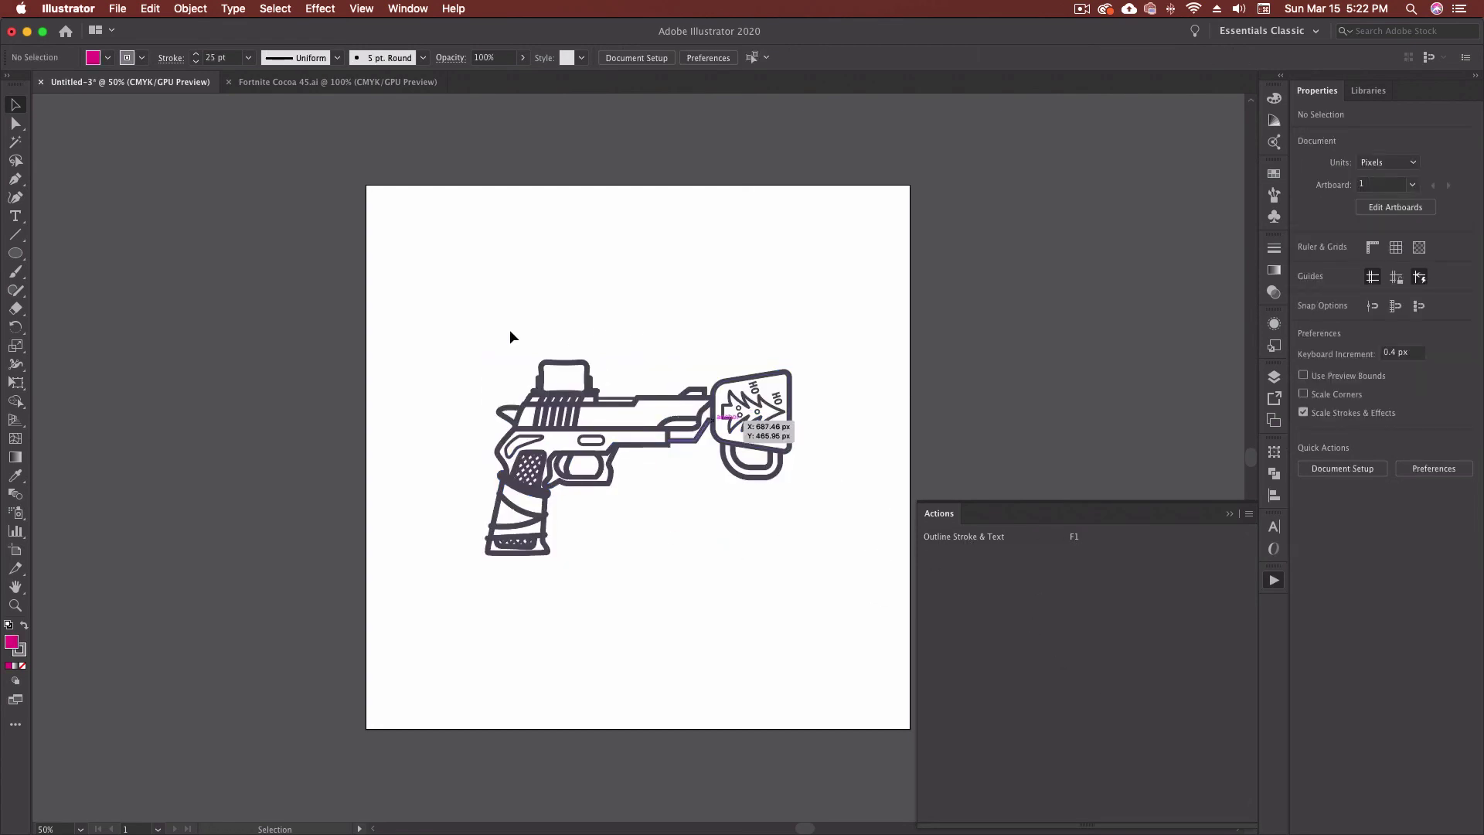
drag(455, 316, 853, 596)
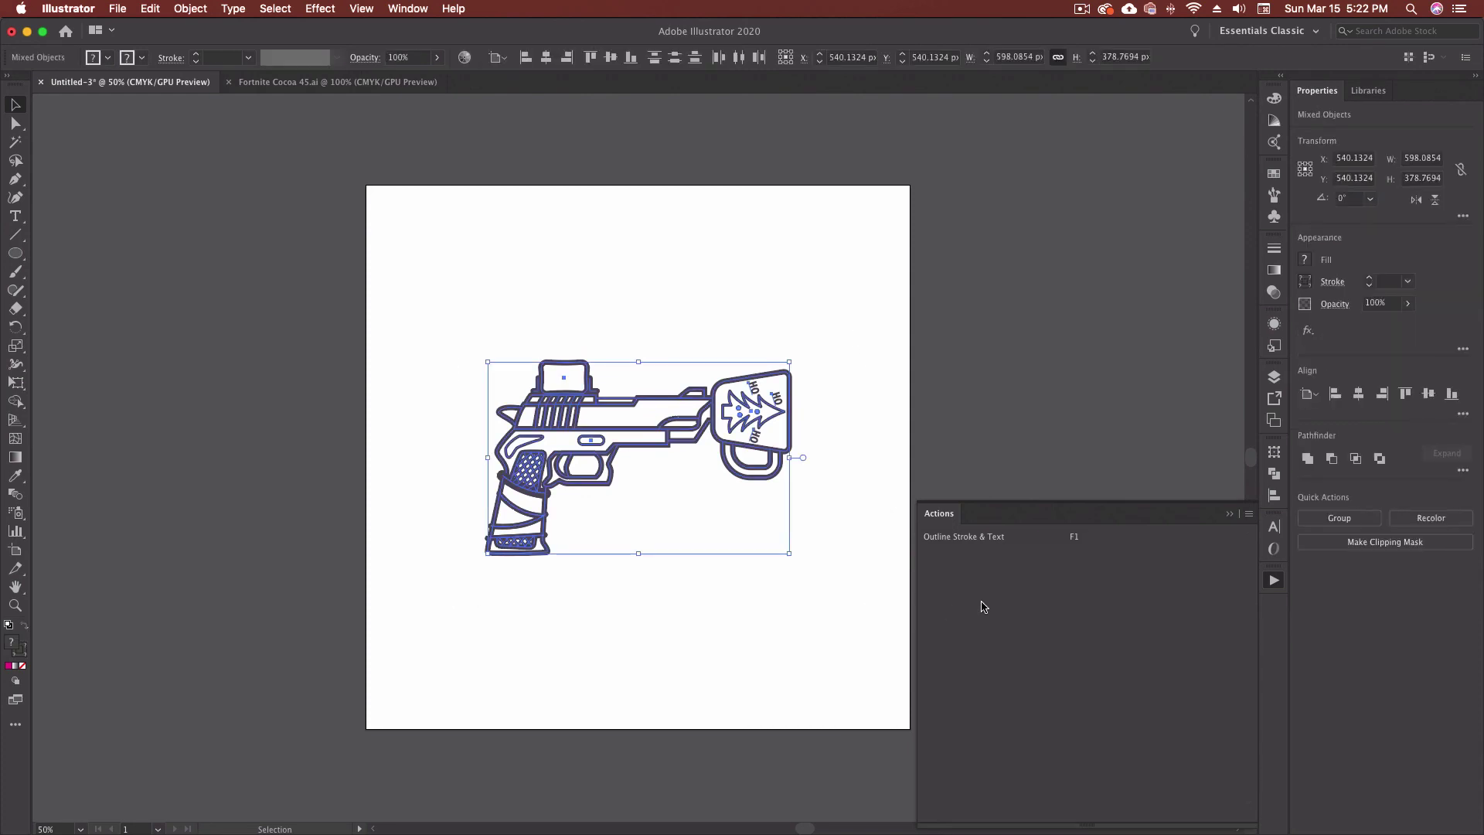
click(1003, 537)
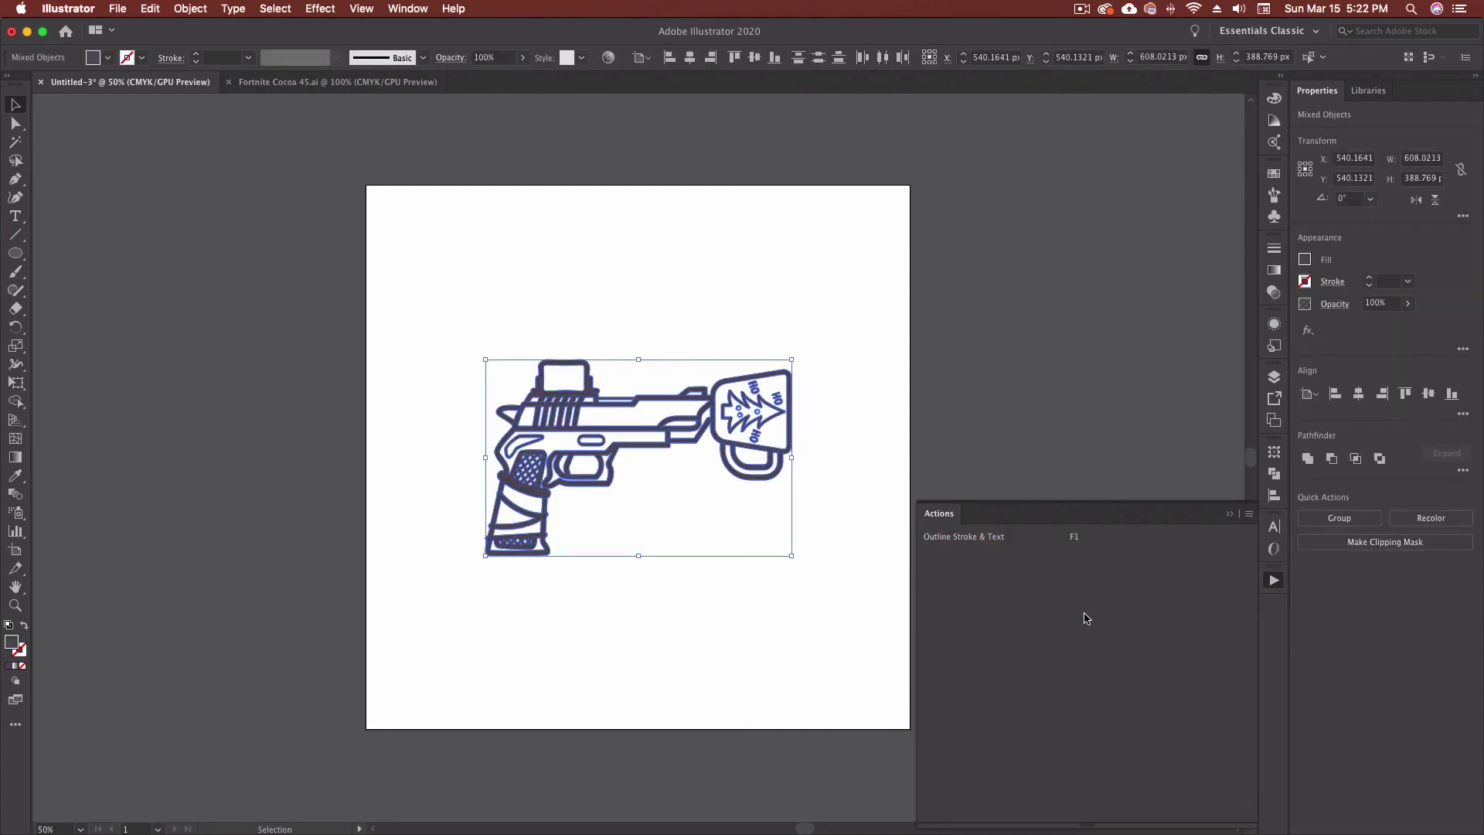
Step: Turn off Button Mode and set the actions' playback performance to Accelerated
click(1248, 513)
click(1271, 798)
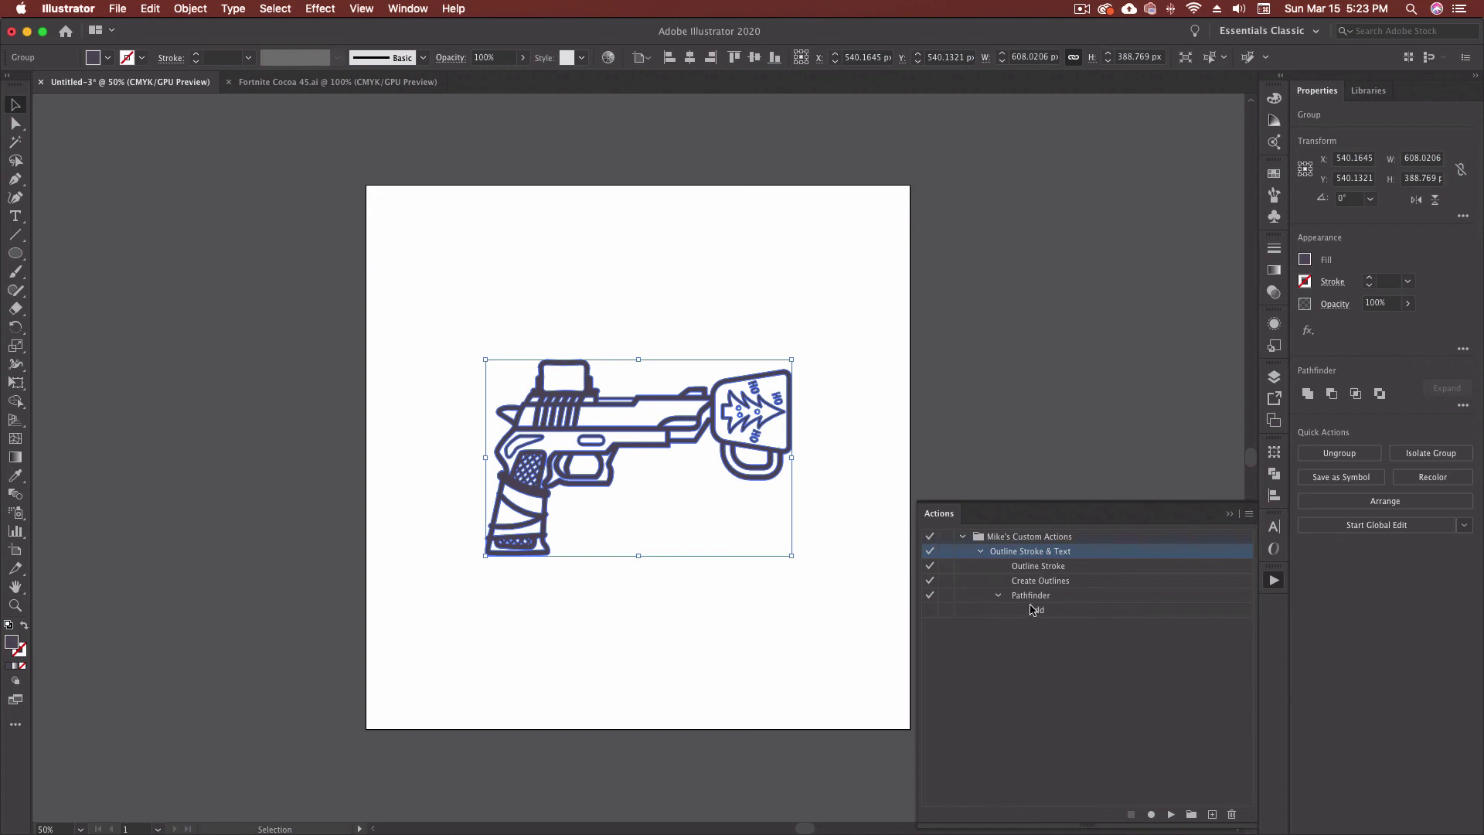
click(1249, 514)
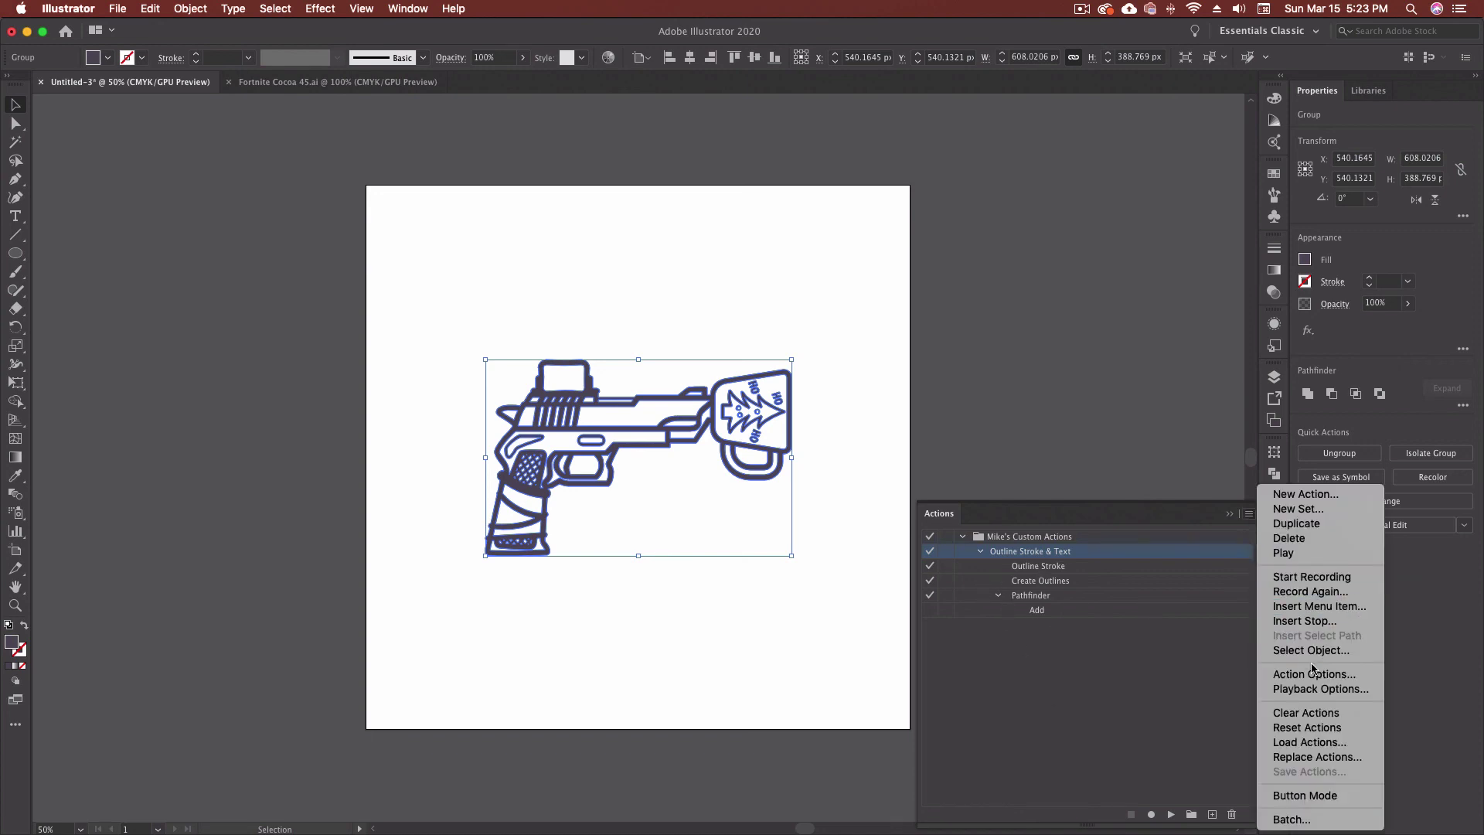
click(1337, 688)
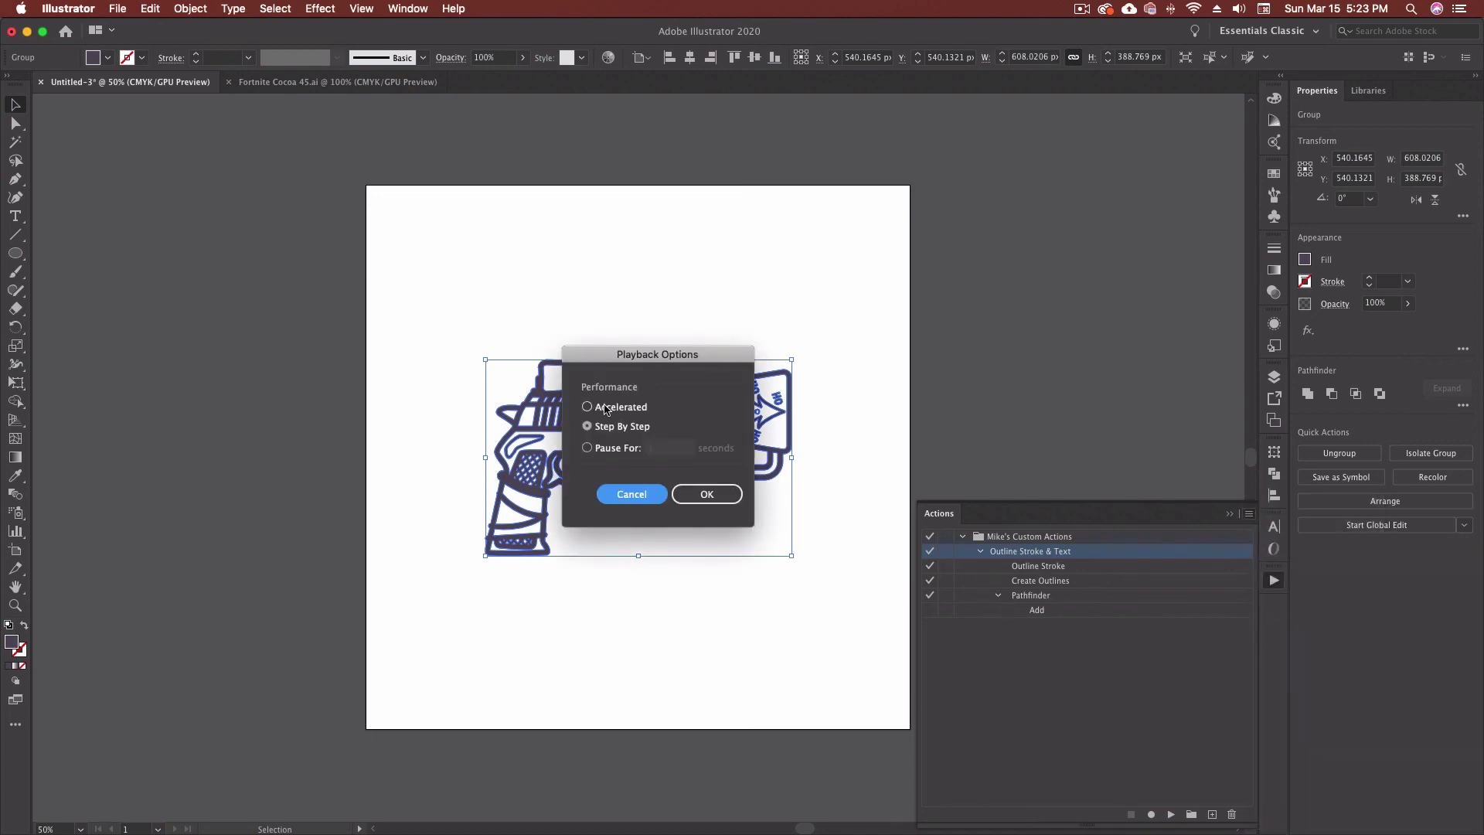
click(604, 409)
click(700, 492)
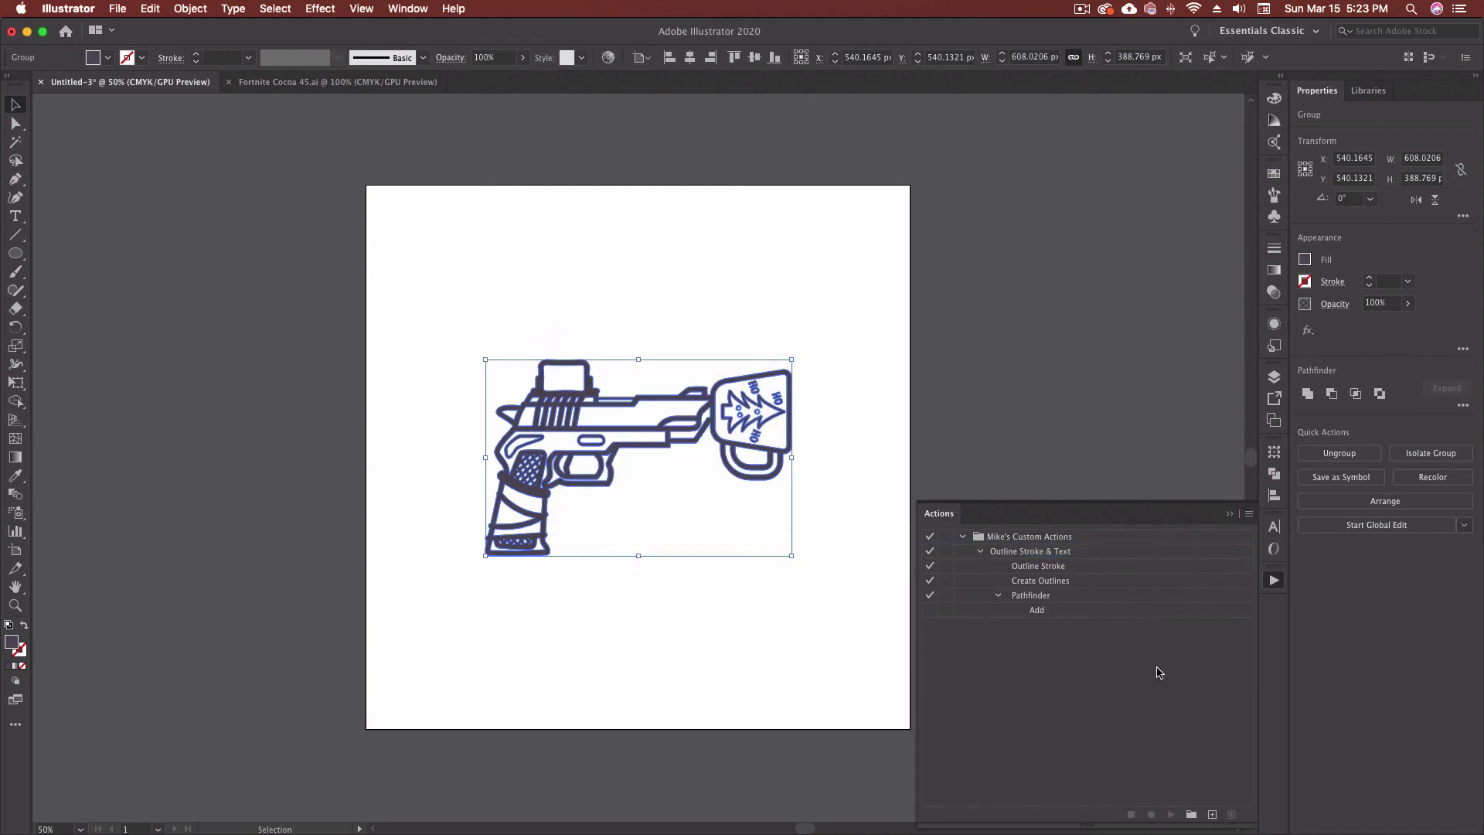